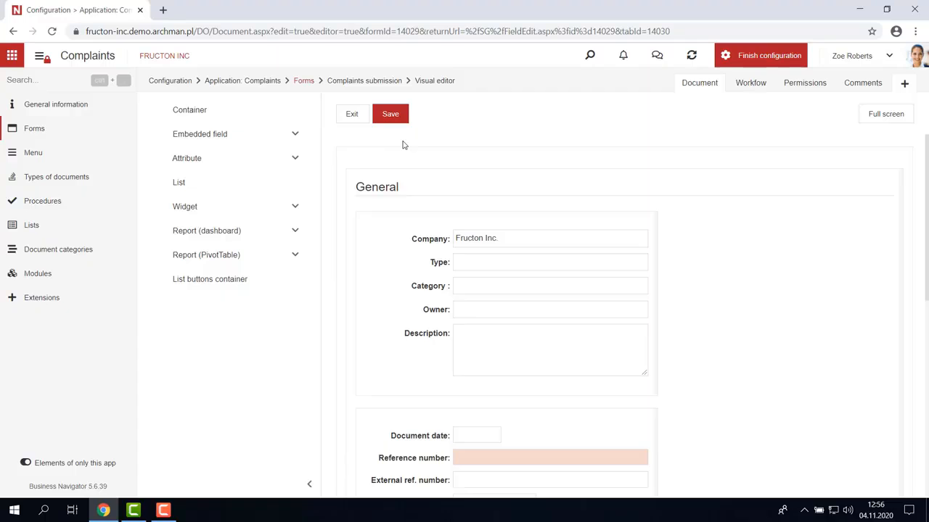
pyautogui.click(295, 138)
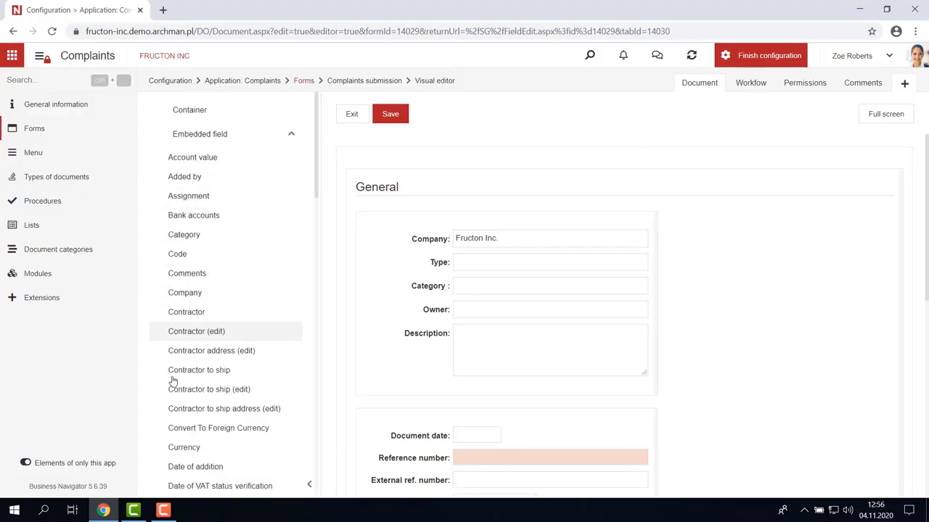
pyautogui.scroll(-5, 227, 375)
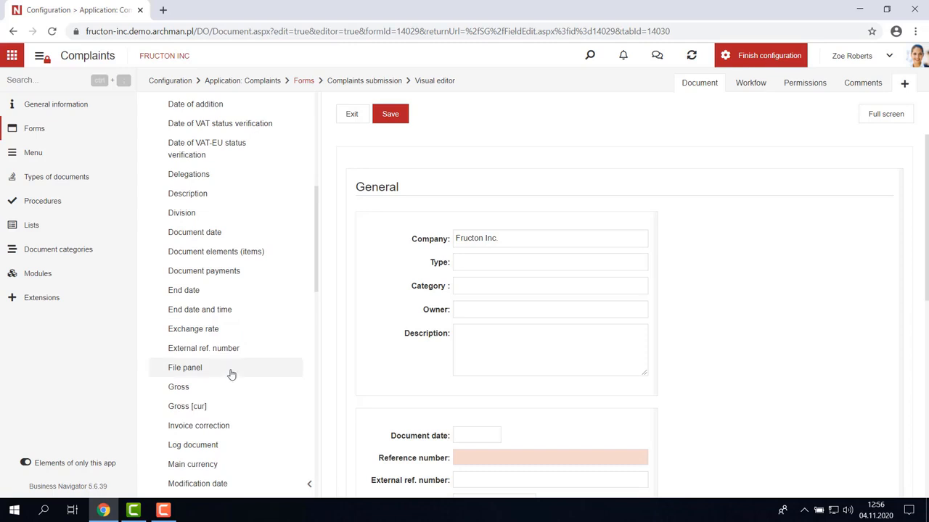
pyautogui.scroll(5, 231, 373)
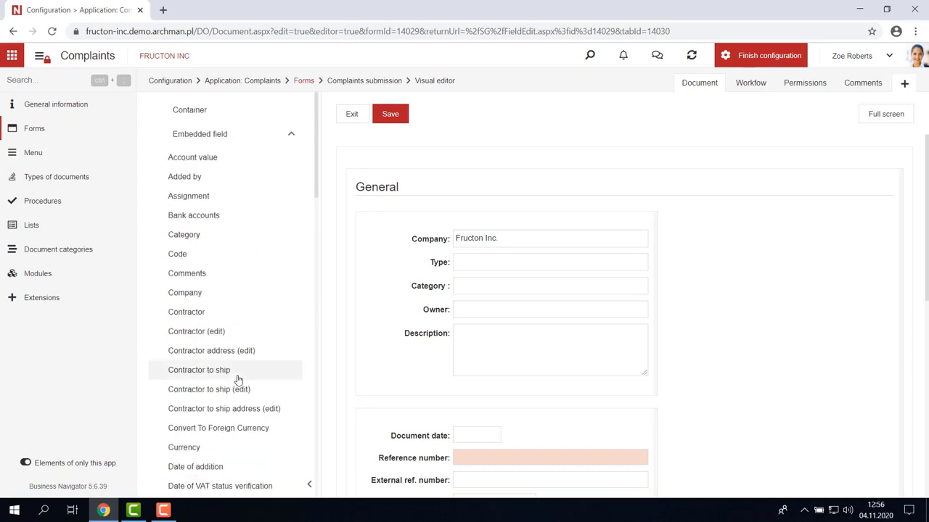
pyautogui.click(290, 138)
# Add a text box attribute between the Category and Owner fields and label it "Name".
pyautogui.click(291, 161)
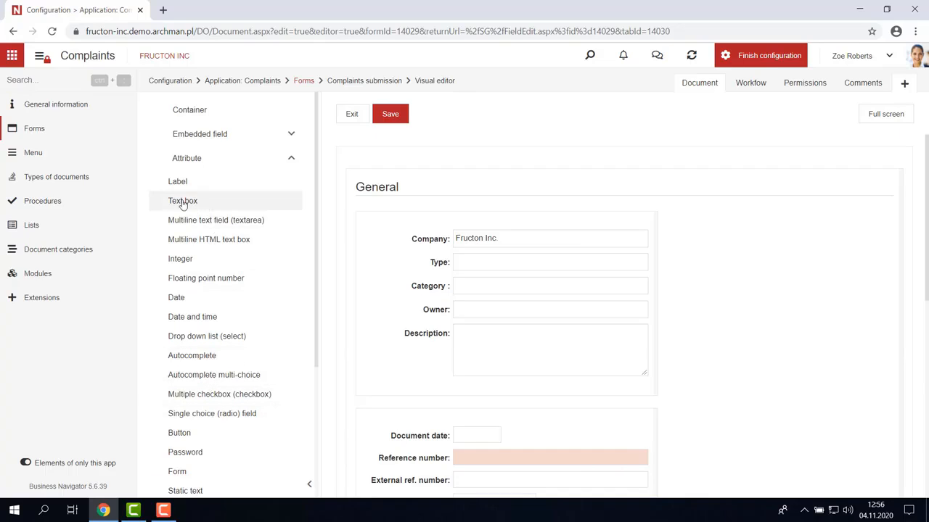
pyautogui.moveTo(183, 206); pyautogui.dragTo(439, 323)
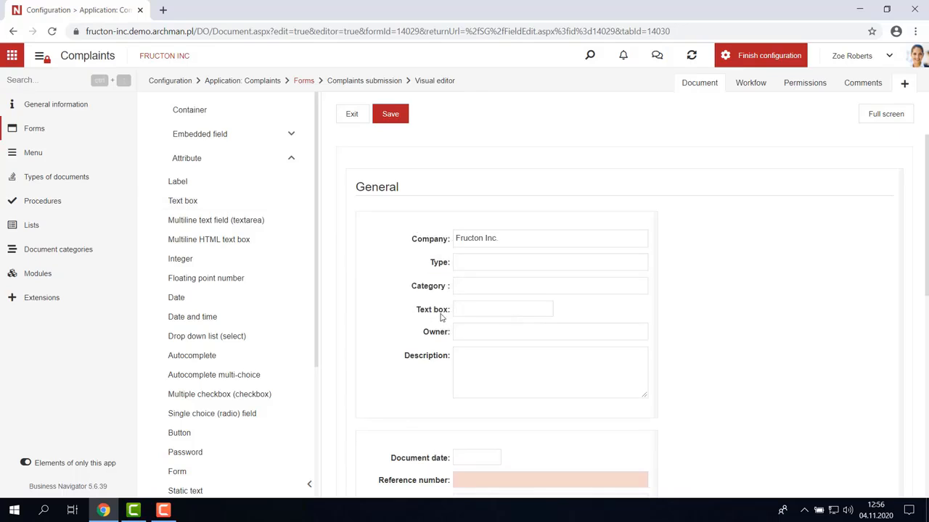
pyautogui.doubleClick(441, 314)
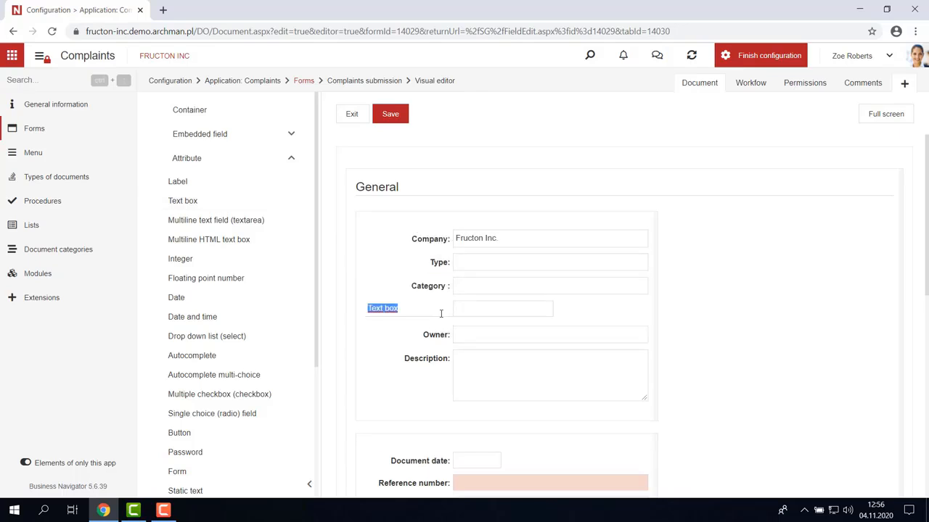
pyautogui.write('Name')
pyautogui.press('Return')
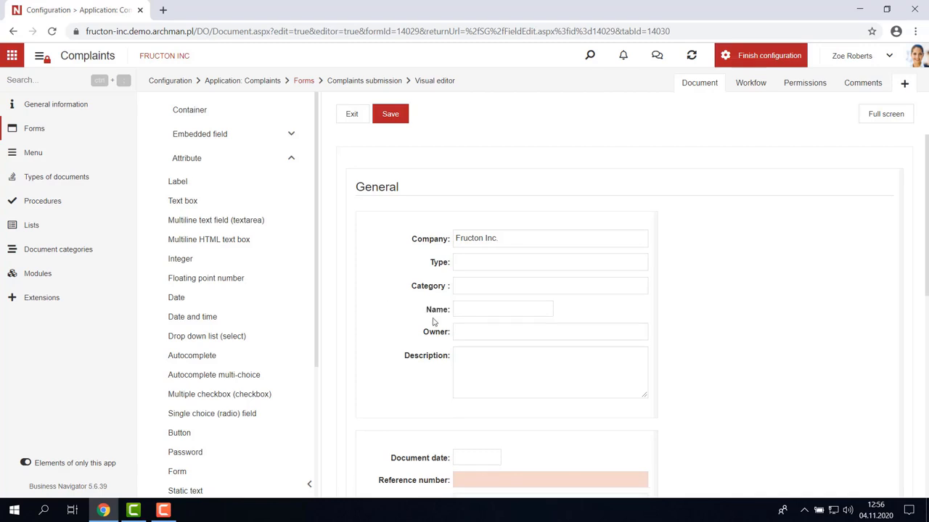
pyautogui.moveTo(218, 113); pyautogui.dragTo(438, 187)
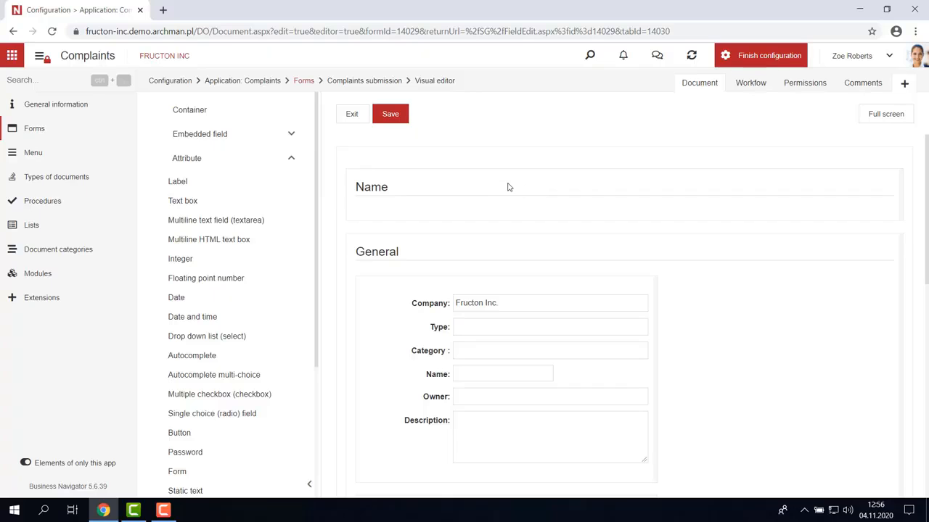
pyautogui.rightClick(424, 183)
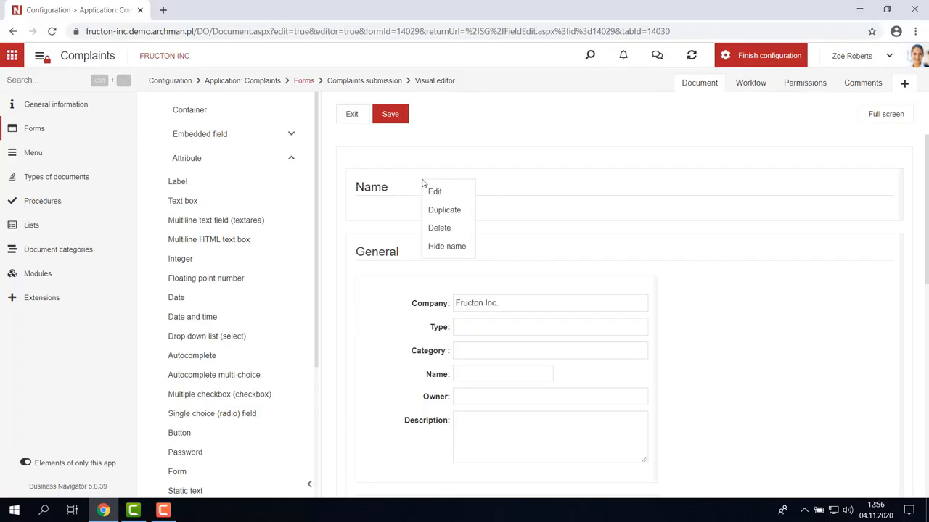
pyautogui.click(438, 229)
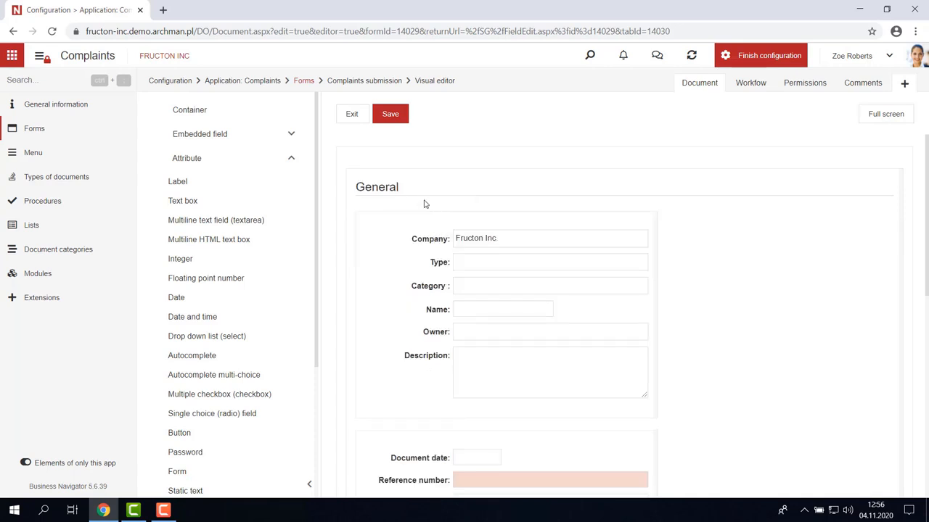
# Rename the General section heading to "General information".
pyautogui.doubleClick(403, 190)
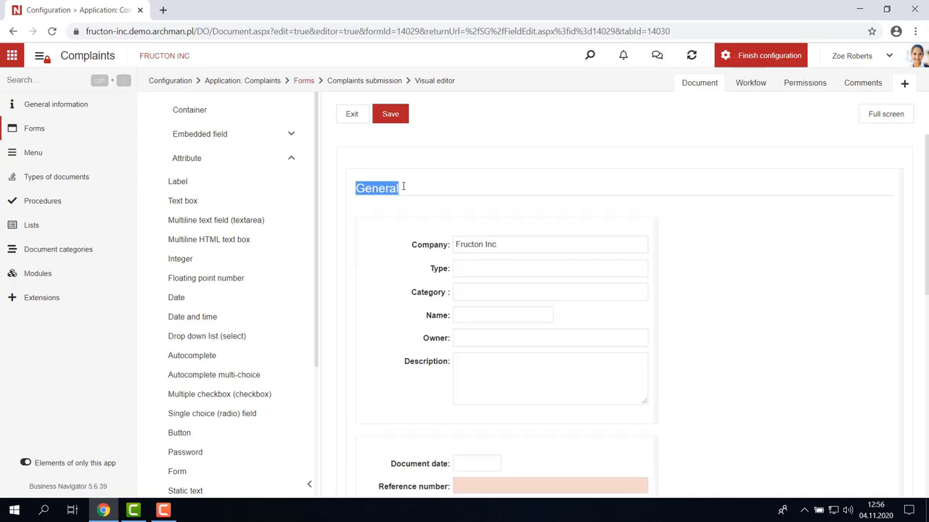
pyautogui.click(403, 187)
pyautogui.write('Inform')
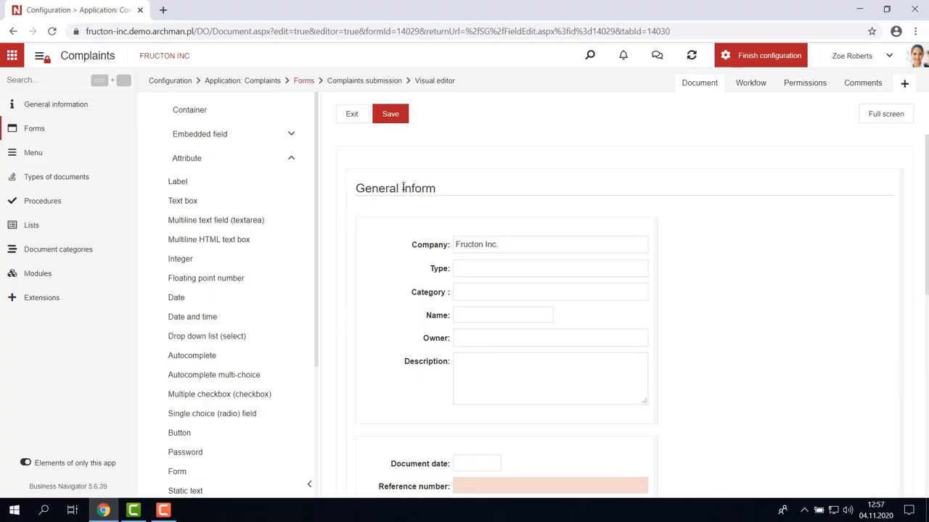
pyautogui.write('ation')
pyautogui.press('Return')
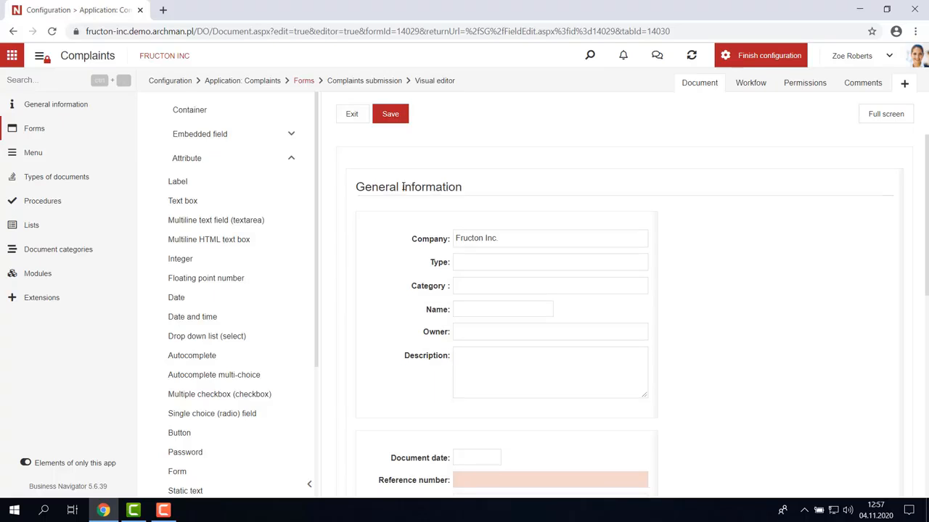
# Add the embedded Contractor field above the Company field in the General information section.
pyautogui.click(292, 157)
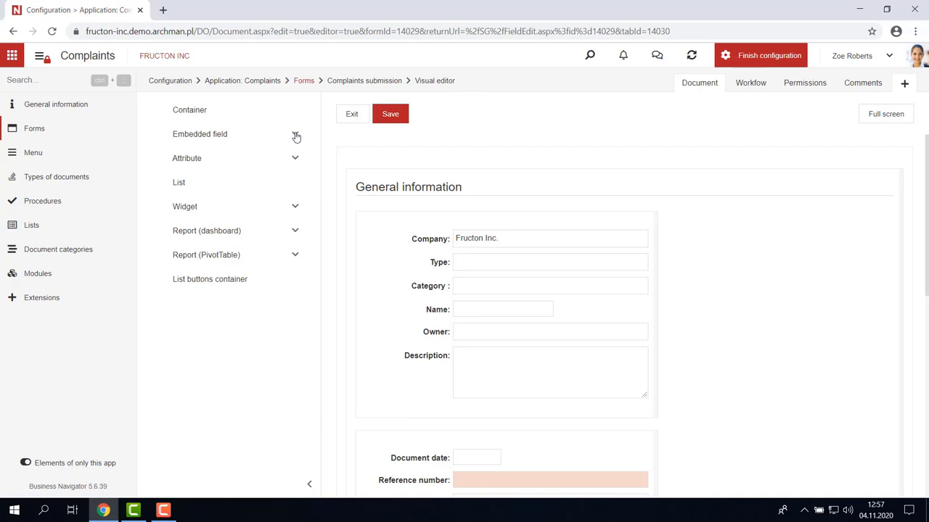
pyautogui.click(295, 136)
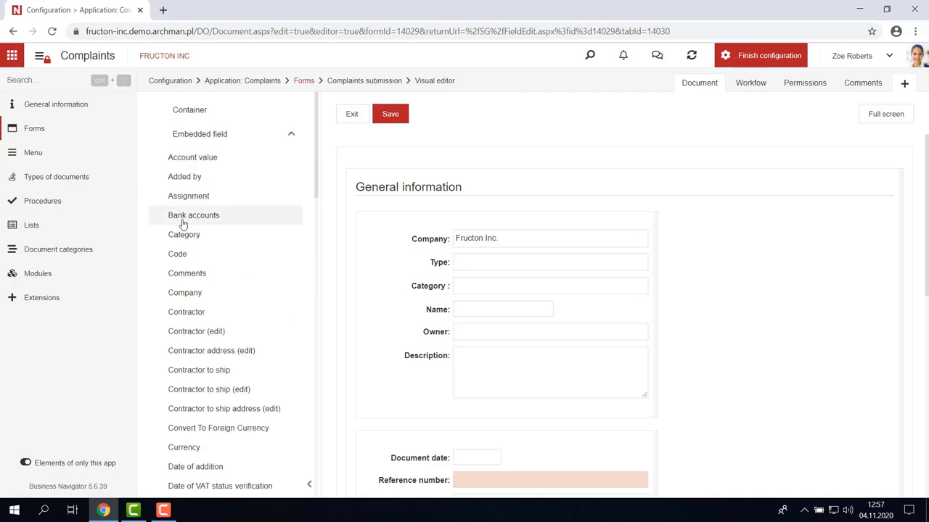
pyautogui.moveTo(185, 314); pyautogui.dragTo(426, 233)
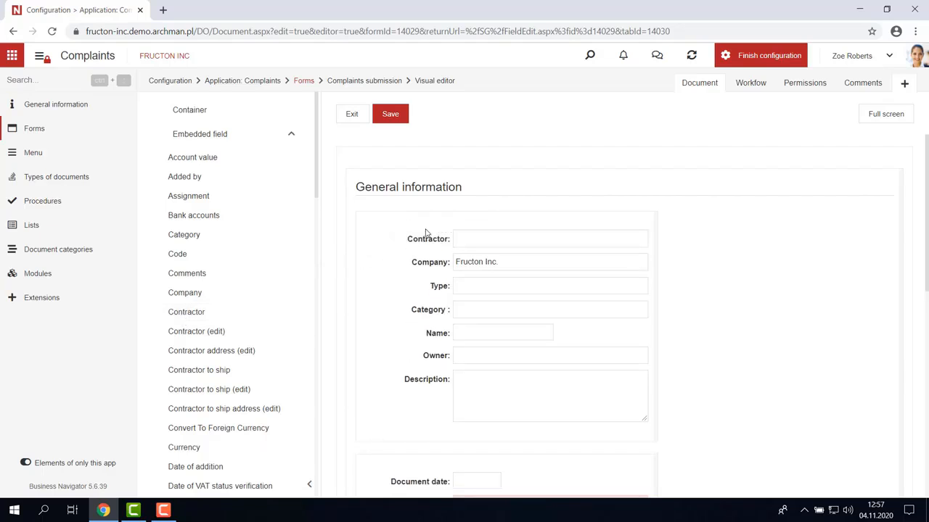
# Rename the Name text box to "Complainant".
pyautogui.doubleClick(439, 333)
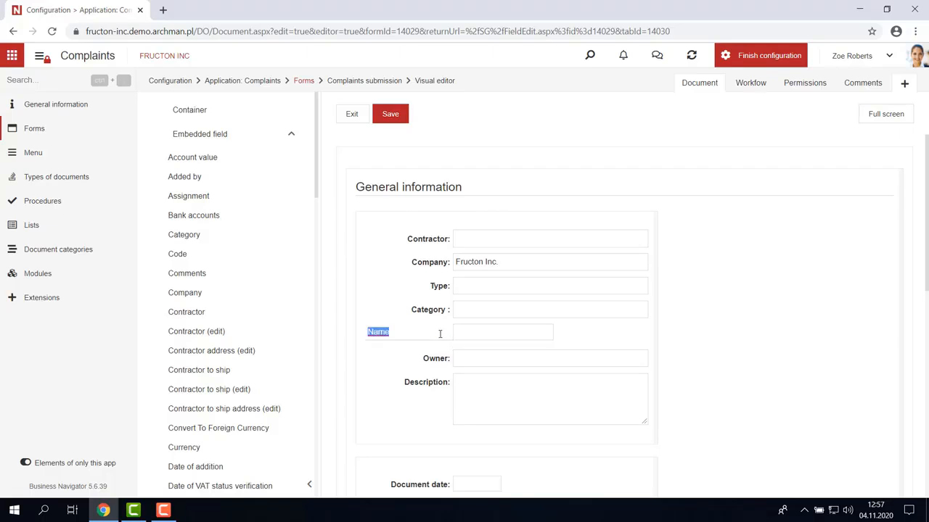
pyautogui.write('Complainant')
pyautogui.press('Return')
# Move the Complainant field directly below Contractor and set its control width to 100%.
pyautogui.moveTo(439, 333); pyautogui.dragTo(443, 265)
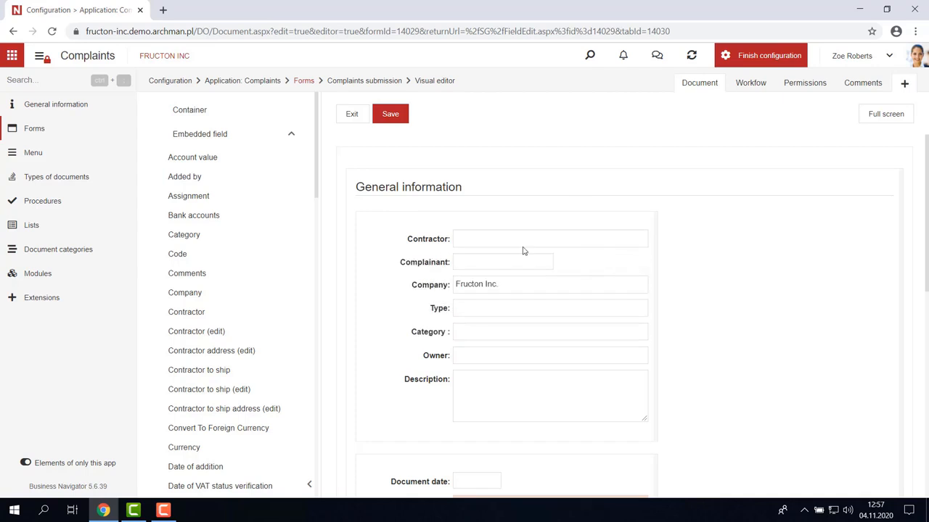
pyautogui.rightClick(537, 264)
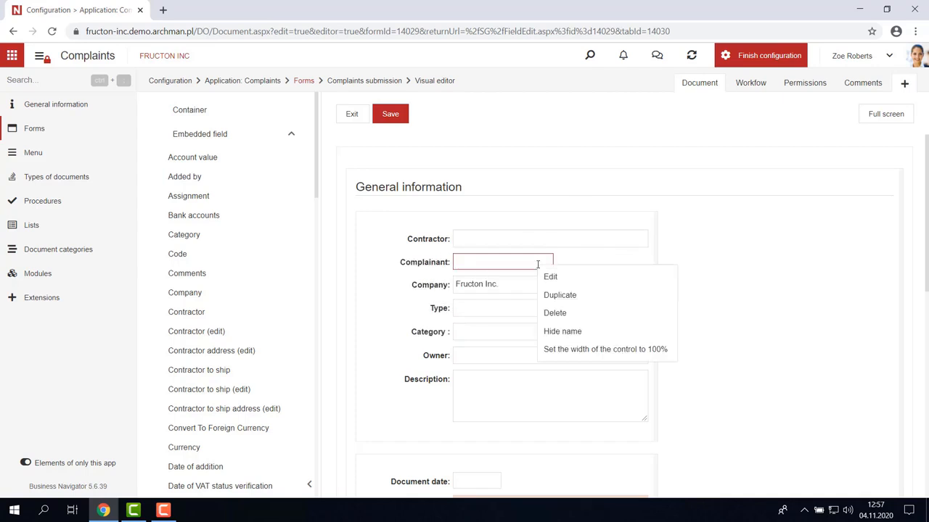
pyautogui.click(601, 353)
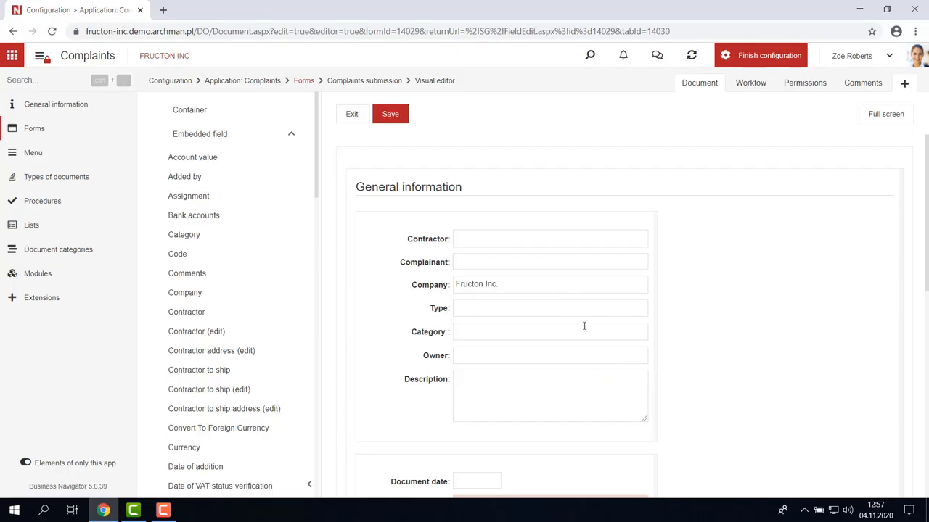
# Delete the Company, Type and Category fields from the General information section.
pyautogui.rightClick(433, 286)
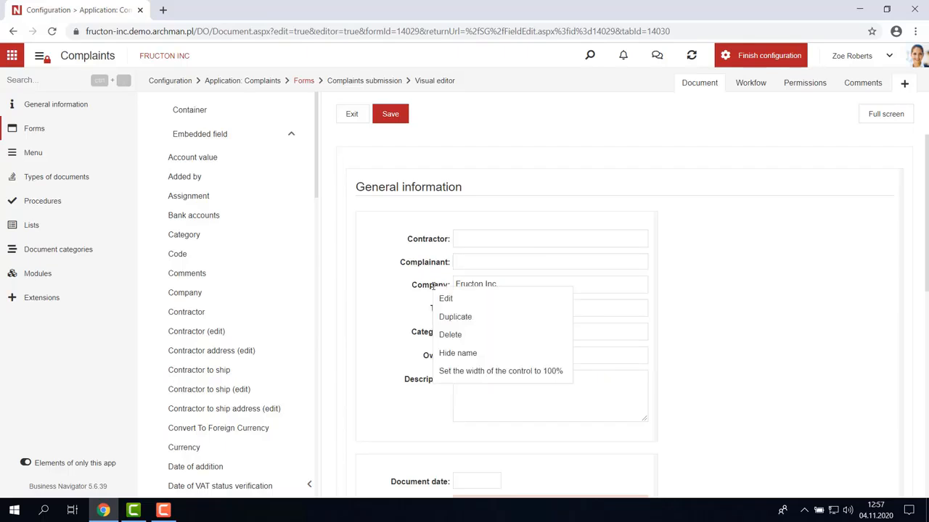
pyautogui.click(464, 336)
pyautogui.rightClick(440, 284)
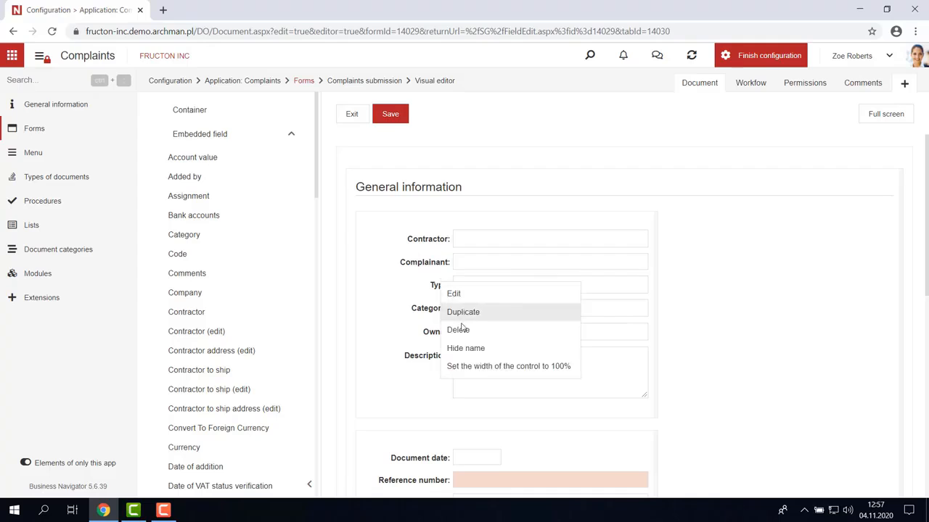
pyautogui.click(463, 328)
pyautogui.rightClick(433, 286)
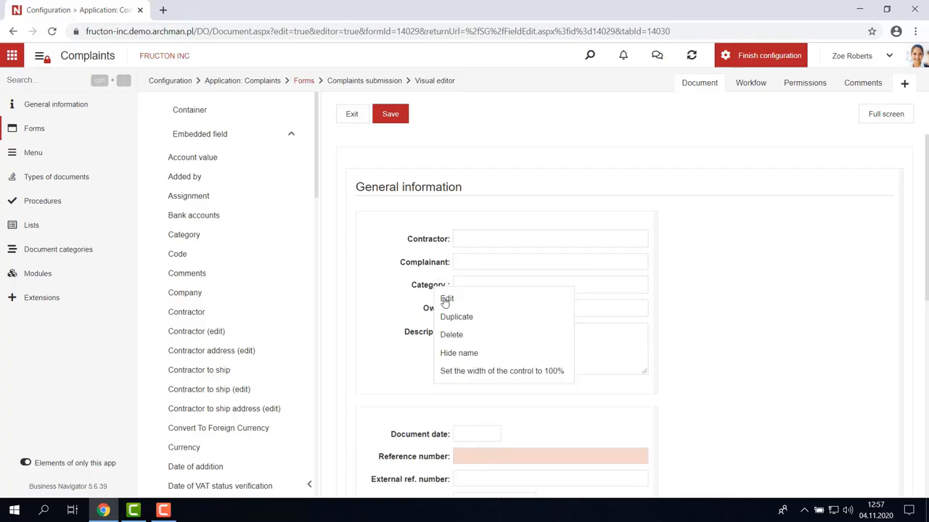
pyautogui.click(464, 334)
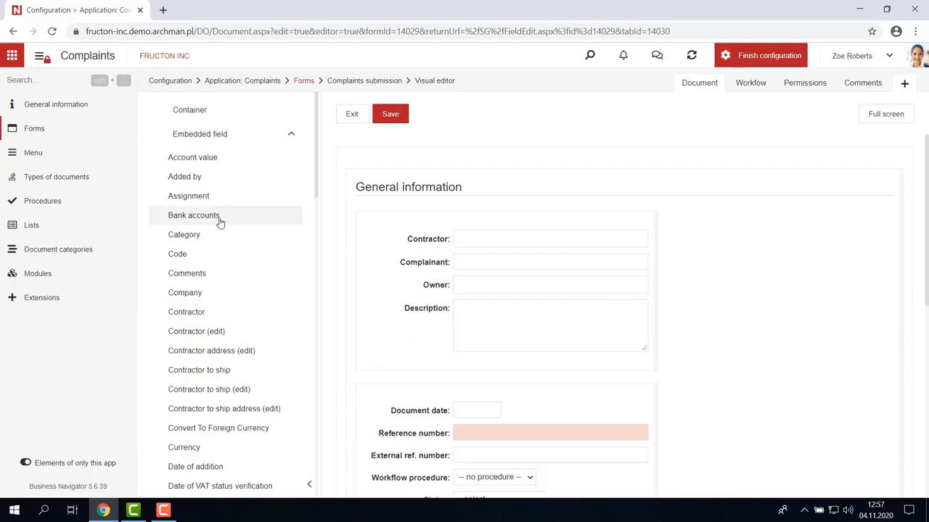
# Add a text box attribute between the Complainant and Owner fields and label it "Position".
pyautogui.click(287, 134)
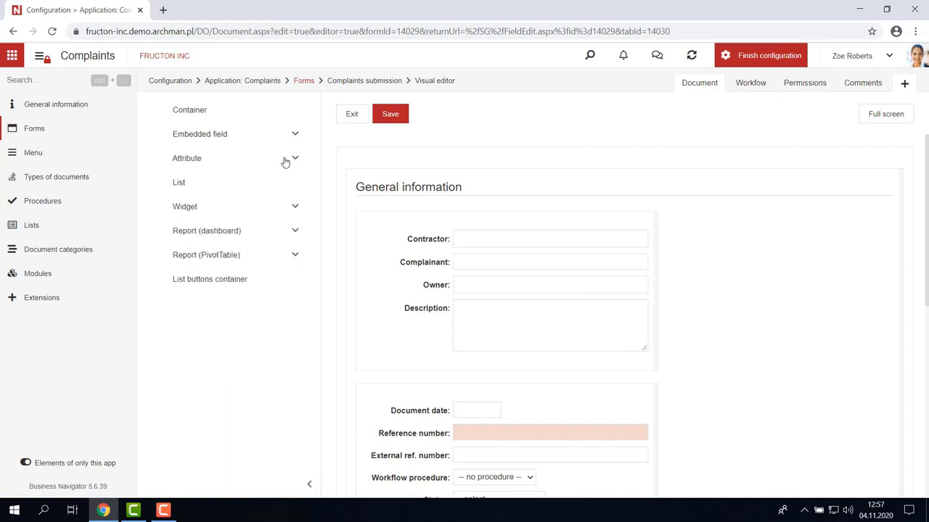
pyautogui.click(294, 159)
pyautogui.moveTo(249, 204); pyautogui.dragTo(444, 287)
pyautogui.doubleClick(443, 283)
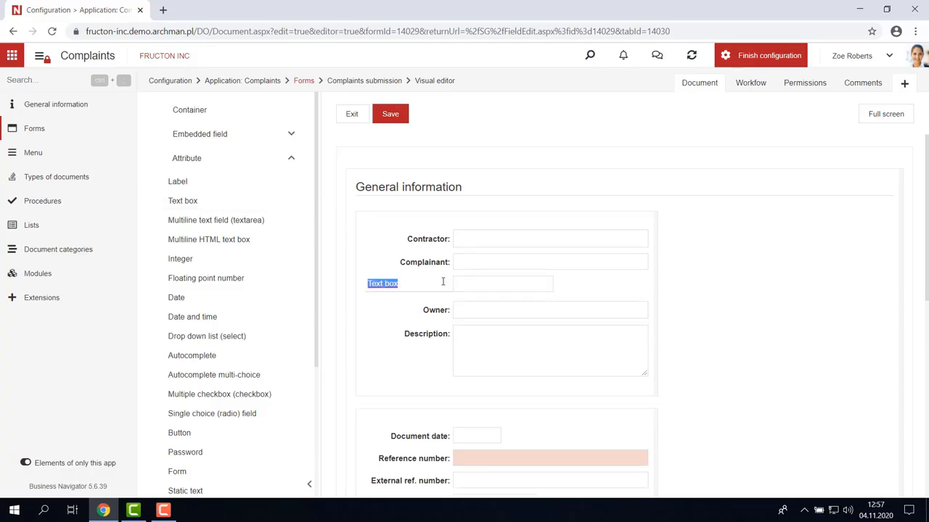
pyautogui.write('Position')
pyautogui.press('Return')
# Delete the Owner field from the General information section.
pyautogui.rightClick(430, 307)
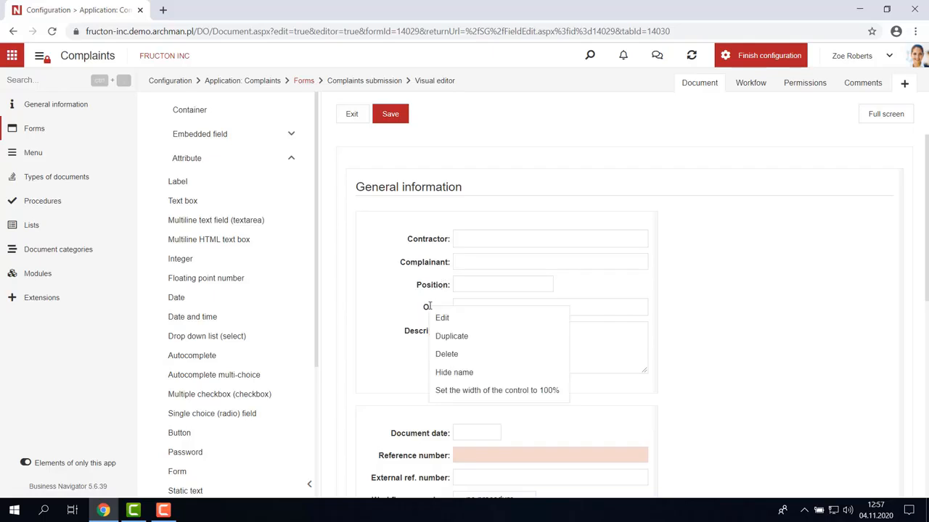
pyautogui.click(447, 354)
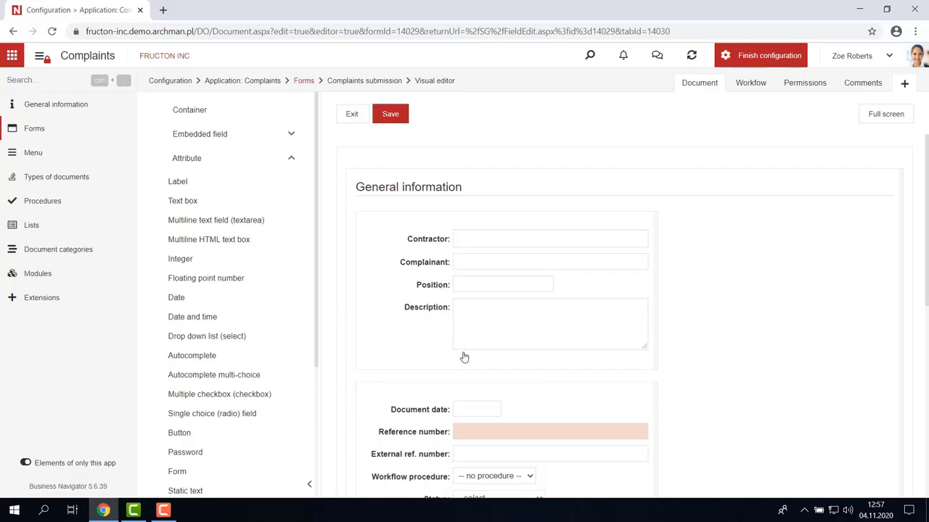
# Rename the Description field to "Complaint description" and save the form.
pyautogui.doubleClick(433, 307)
pyautogui.write('C')
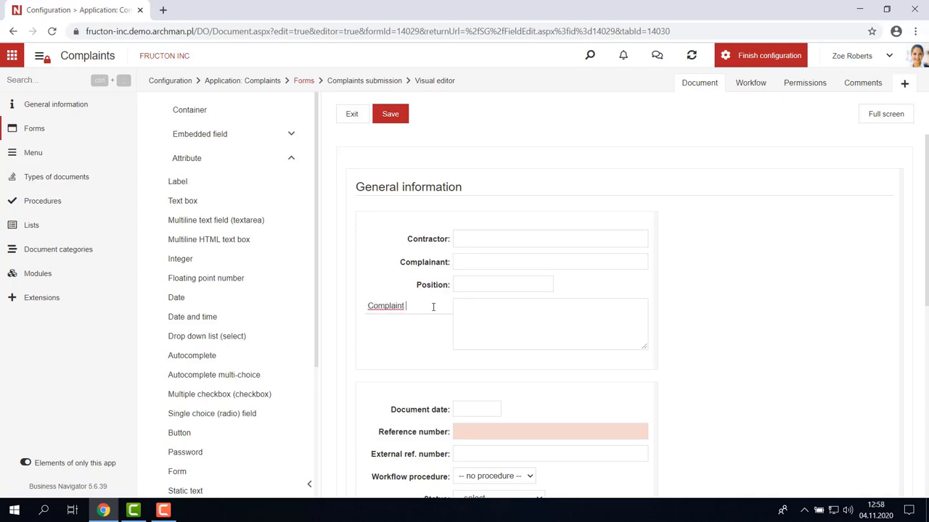
pyautogui.write('omplaint descr')
pyautogui.click(431, 335)
pyautogui.click(392, 118)
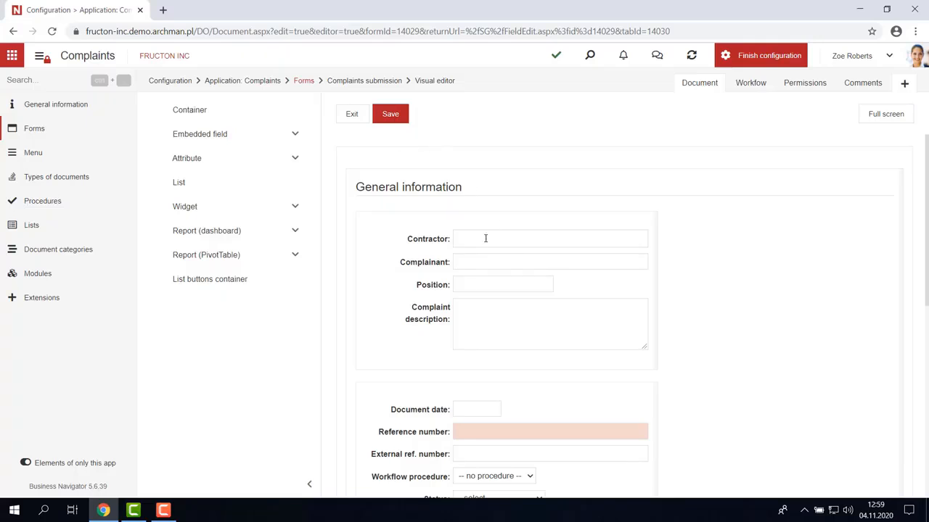
# Give the Complainant field the English in-field hint "Please enter the first and last name of a complainant.", save it and return to the visual editor.
pyautogui.rightClick(468, 260)
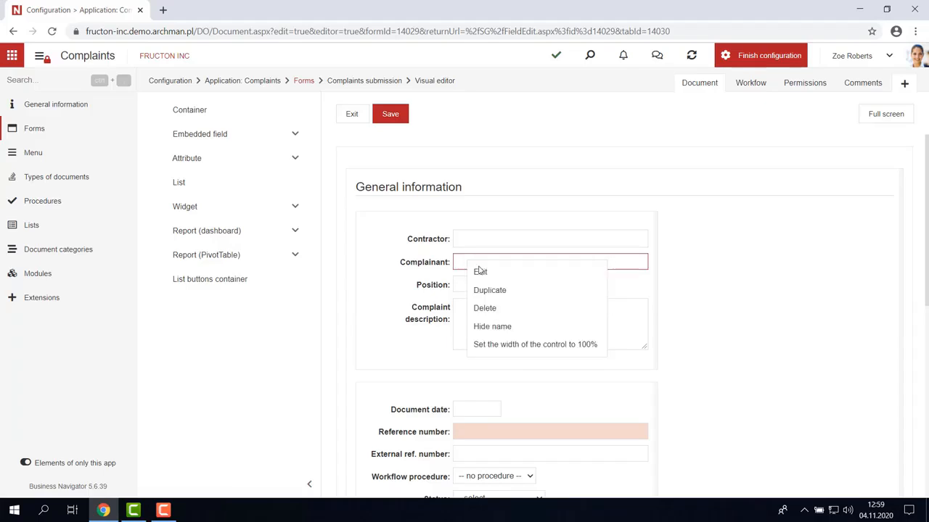
pyautogui.click(491, 278)
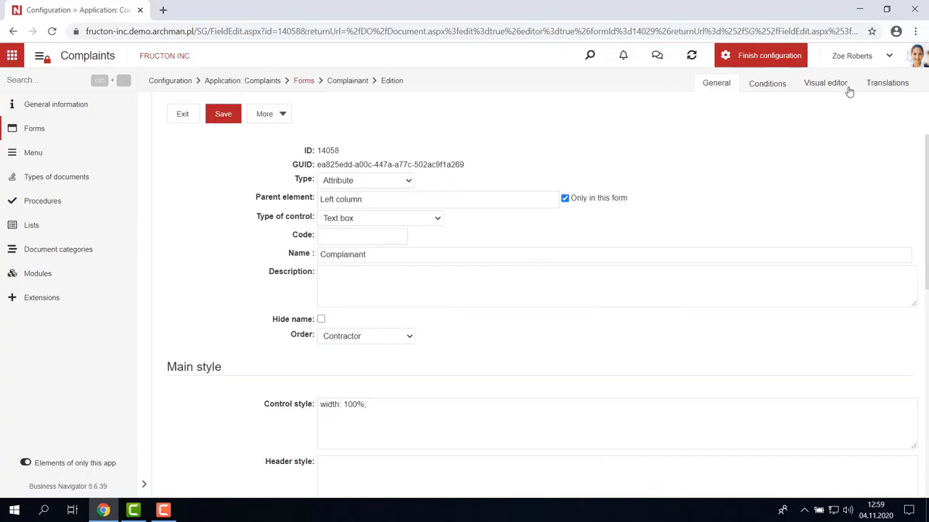
pyautogui.click(891, 86)
pyautogui.scroll(-4, 464, 225)
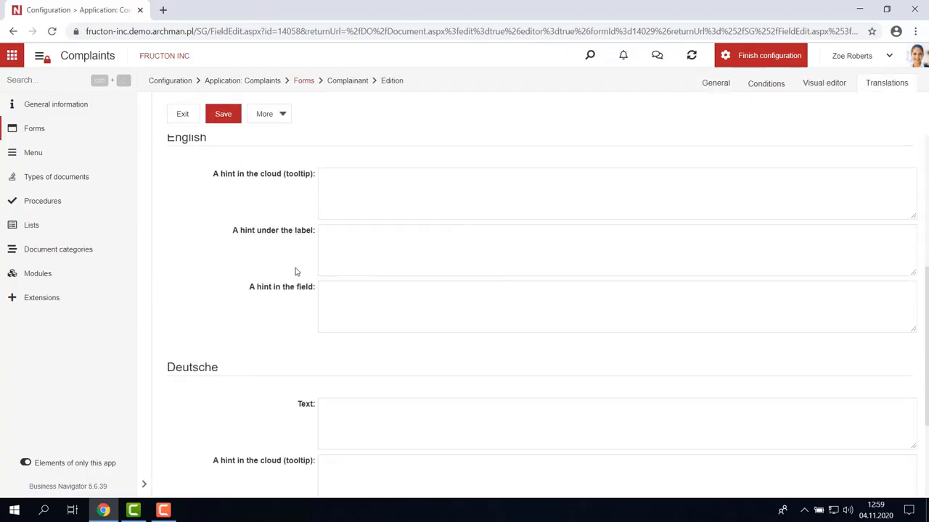
pyautogui.click(336, 289)
pyautogui.write('Plea')
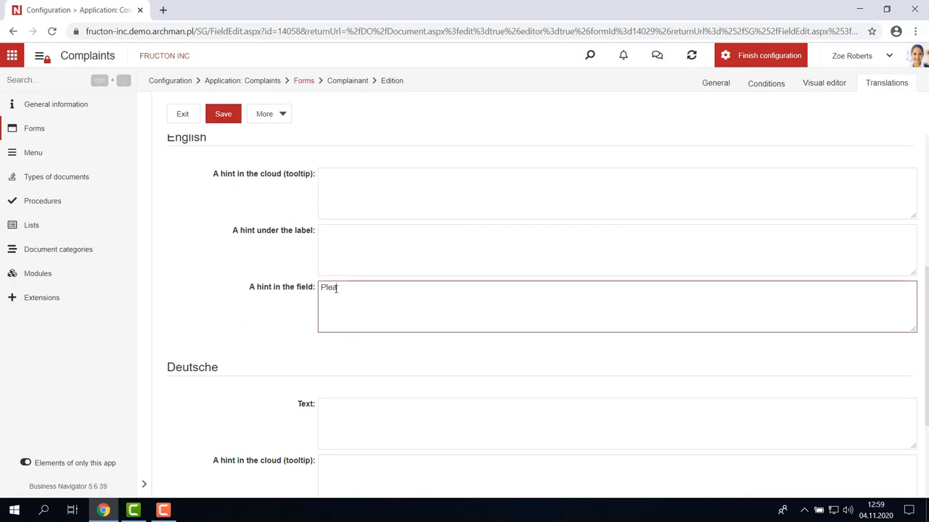
pyautogui.write('se')
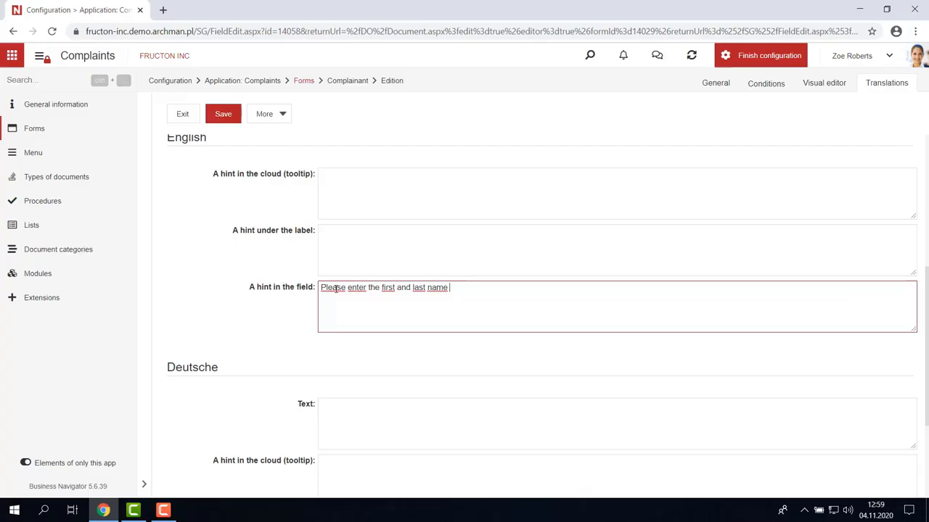
pyautogui.write('of a complainant')
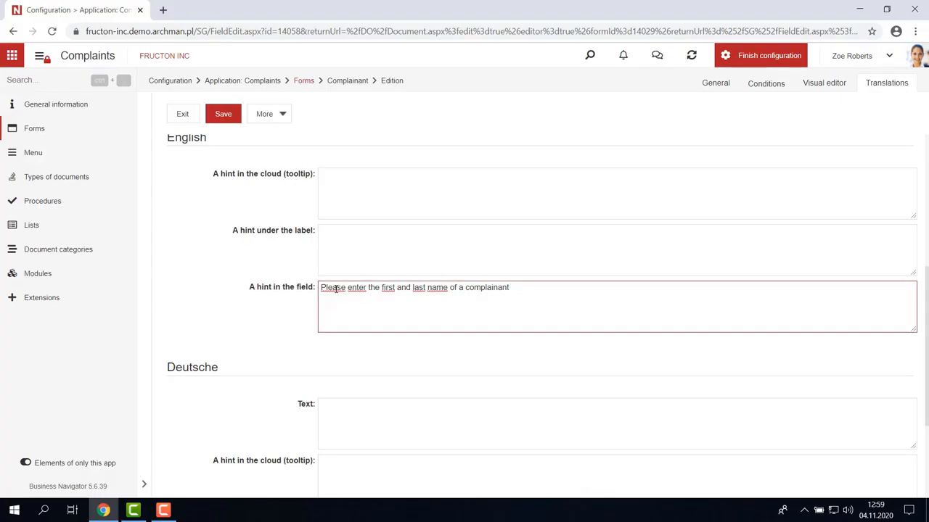
pyautogui.click(223, 113)
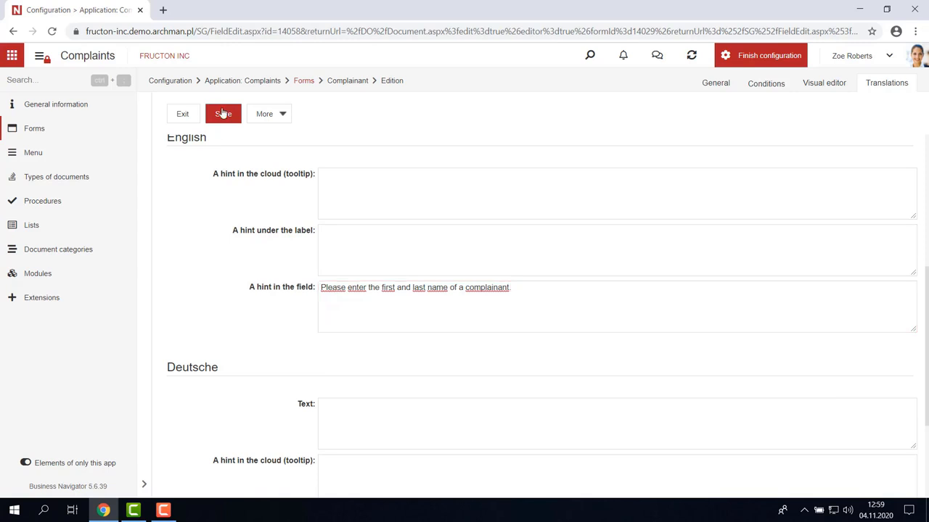
pyautogui.click(833, 87)
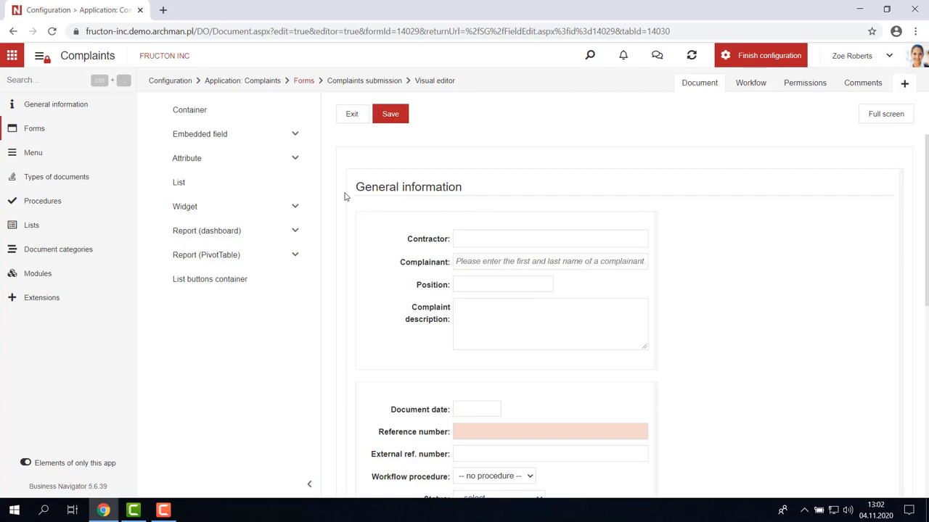
# Rename the Details section to "Registration information".
pyautogui.scroll(-1, 540, 196)
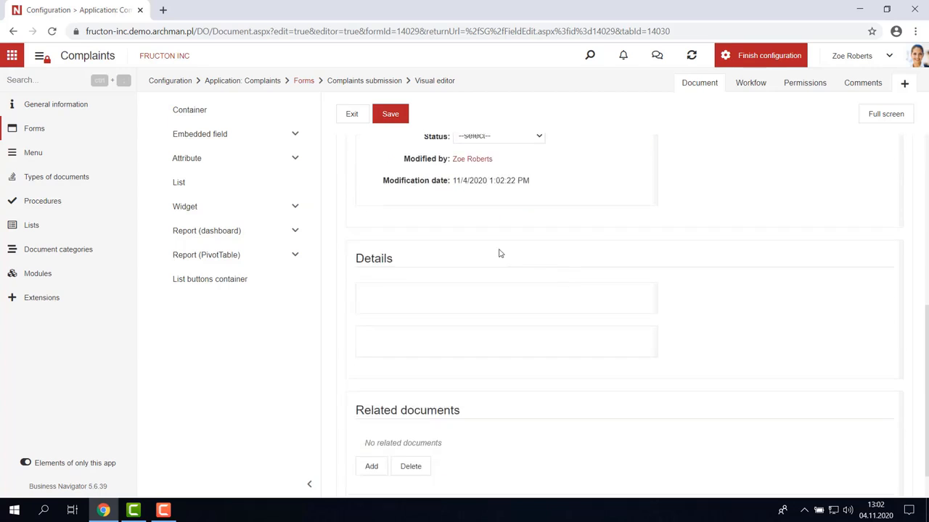
pyautogui.doubleClick(379, 263)
pyautogui.write('Re')
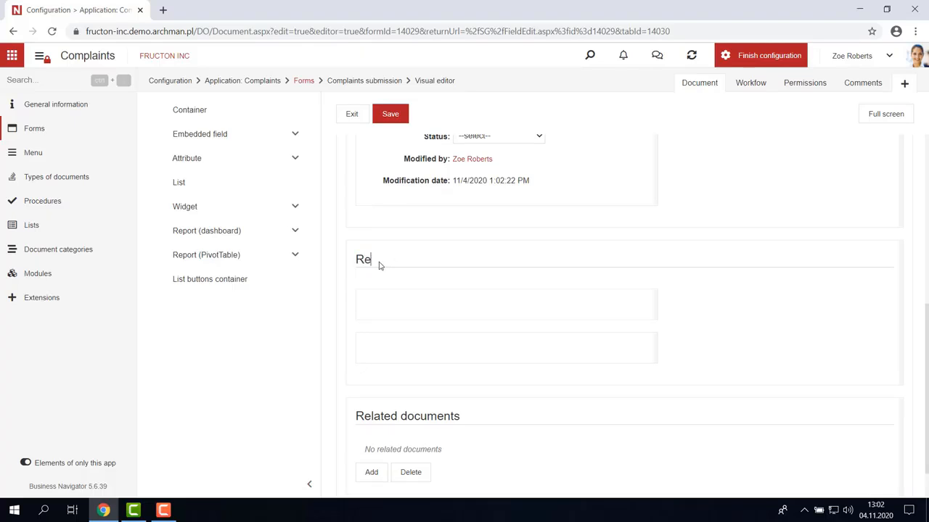
pyautogui.write('gista')
pyautogui.write('ration infor')
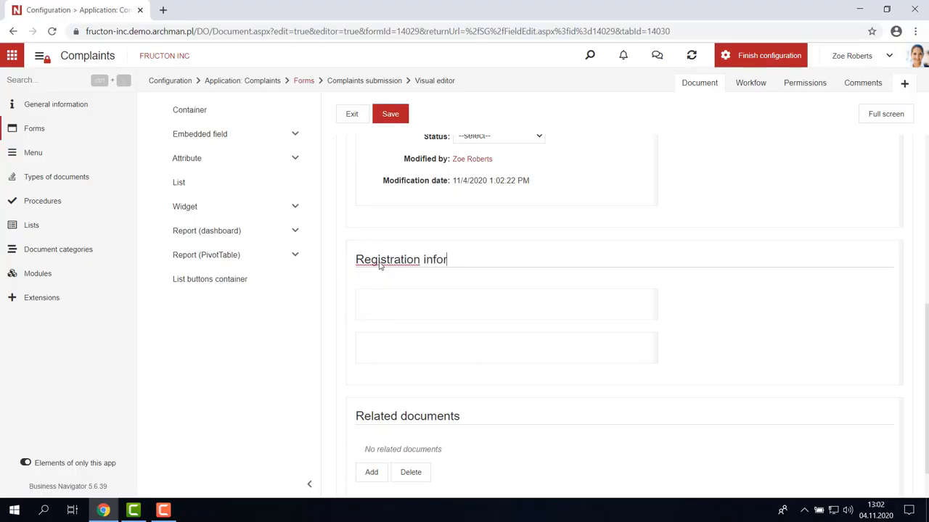
pyautogui.write('mation')
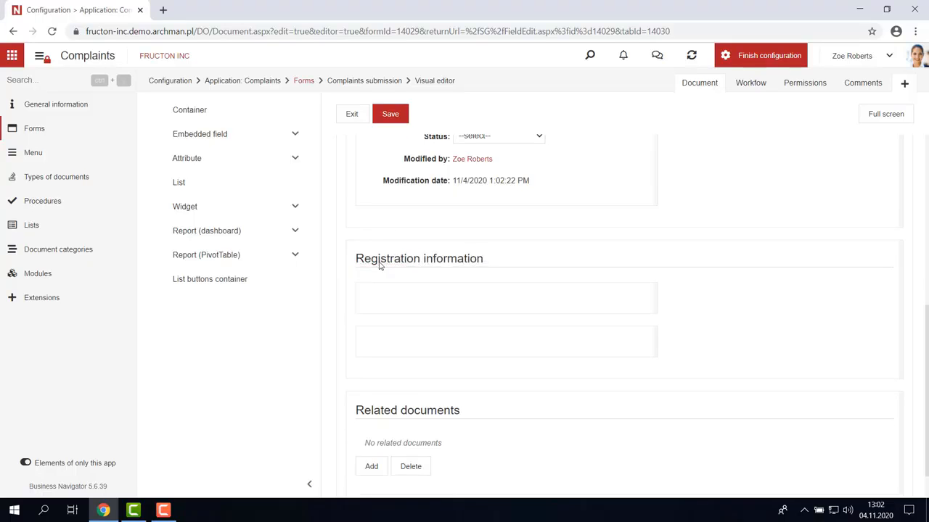
# Collapse the side menu and move the column starting with Document date from General information into the Registration information section.
pyautogui.scroll(3, 410, 243)
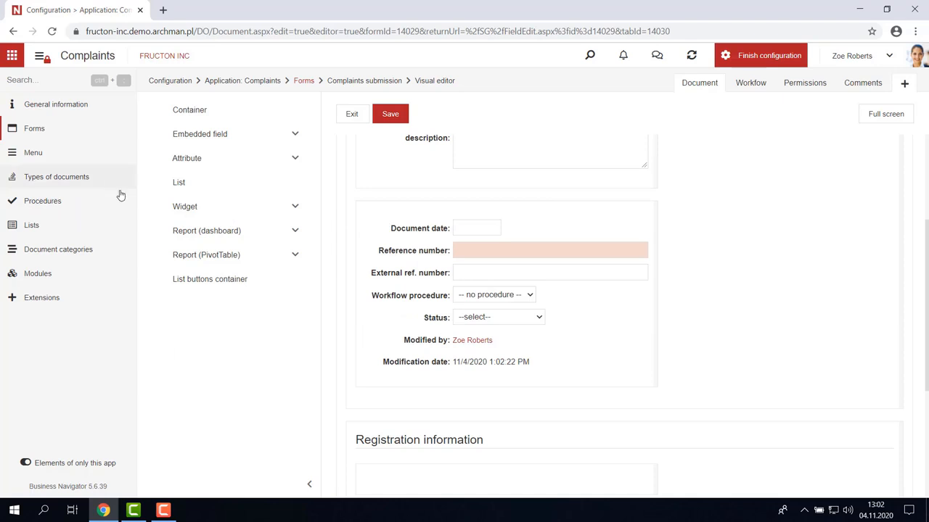
pyautogui.click(42, 60)
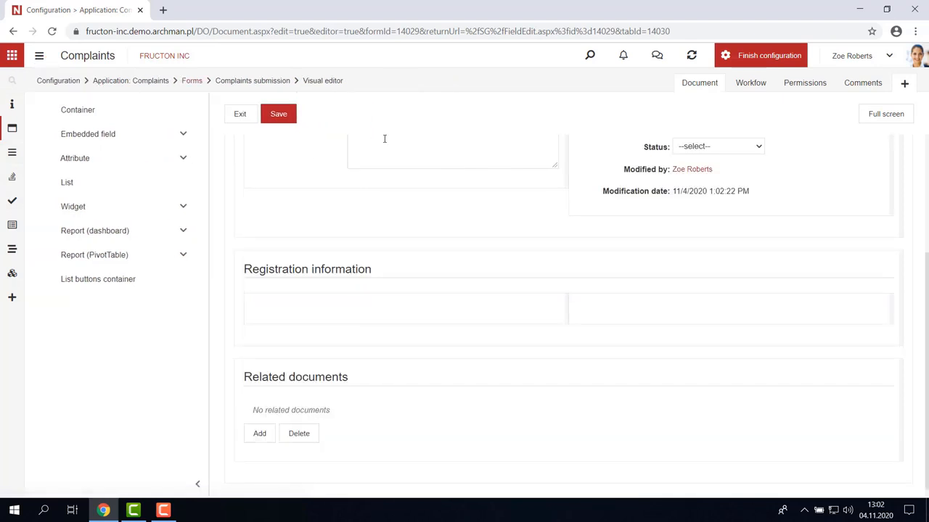
pyautogui.scroll(3, 603, 228)
pyautogui.scroll(-3, 587, 216)
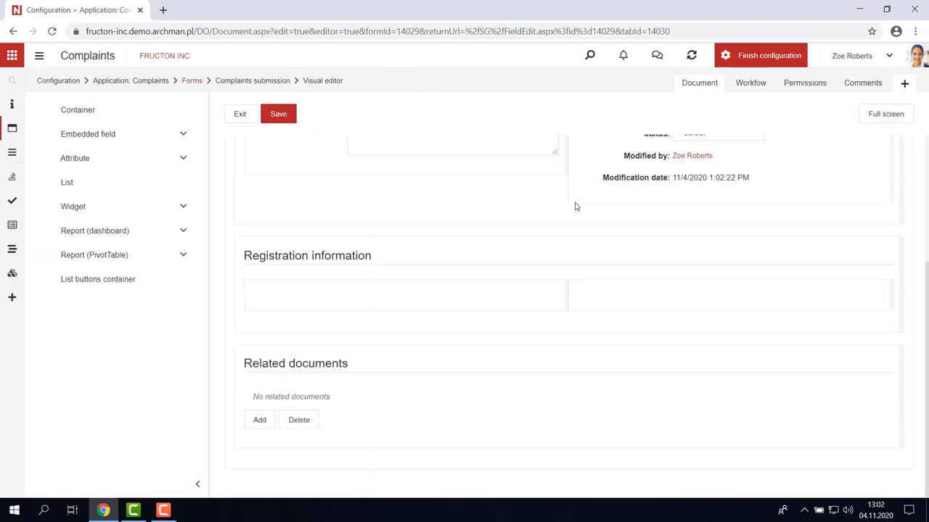
pyautogui.scroll(3, 551, 228)
pyautogui.moveTo(661, 221); pyautogui.dragTo(354, 456)
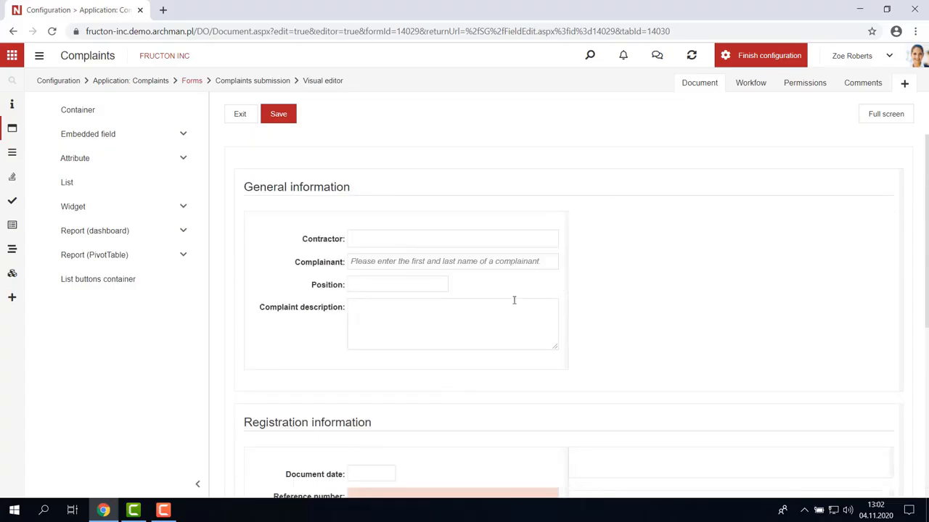
# Delete the two empty column containers from the Registration information section.
pyautogui.scroll(-4, 788, 186)
pyautogui.rightClick(692, 173)
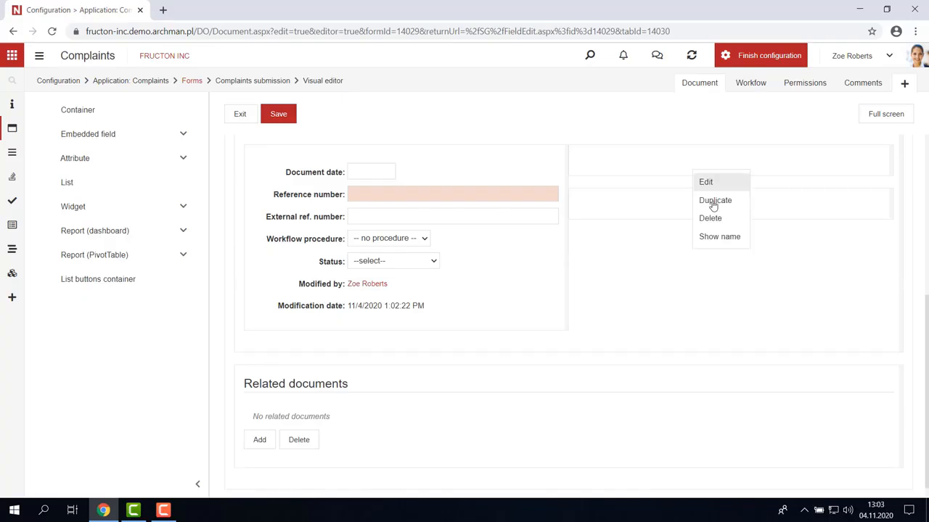
pyautogui.click(717, 234)
pyautogui.rightClick(672, 178)
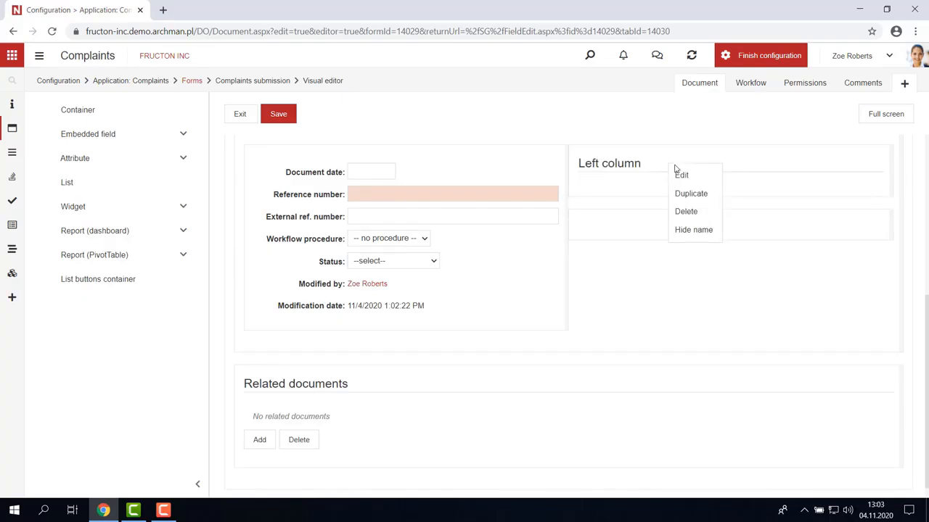
pyautogui.click(705, 215)
pyautogui.rightClick(651, 168)
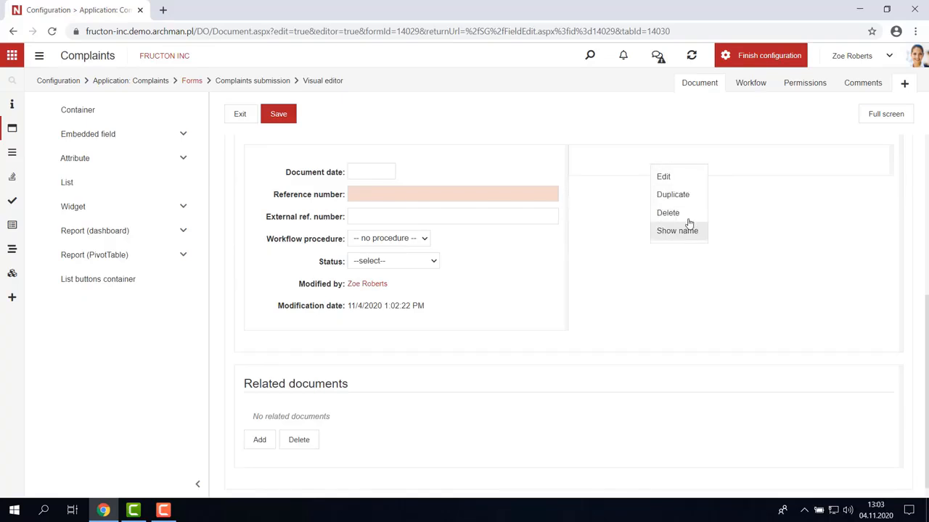
pyautogui.click(689, 211)
# Narrow the General information and Registration information sections to about half the form width so they sit side by side.
pyautogui.scroll(3, 719, 236)
pyautogui.scroll(1, 864, 195)
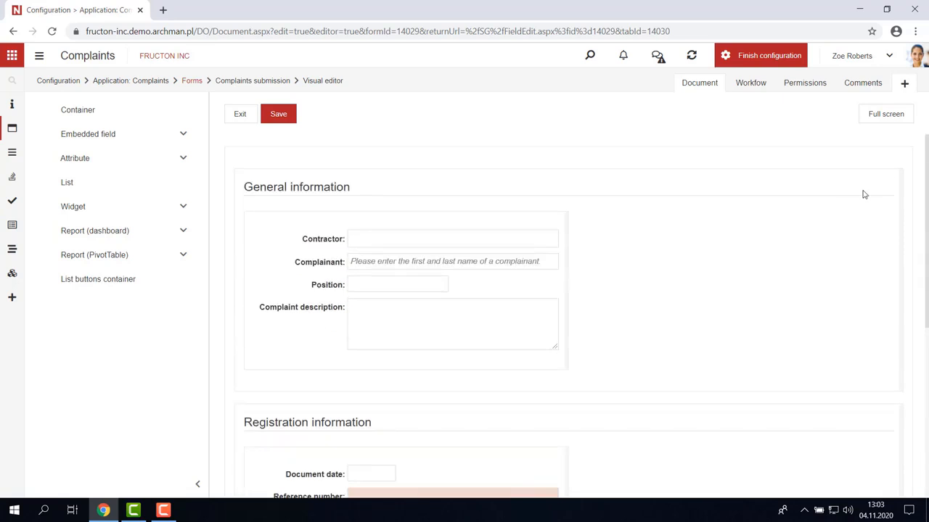
pyautogui.moveTo(902, 234); pyautogui.dragTo(582, 255)
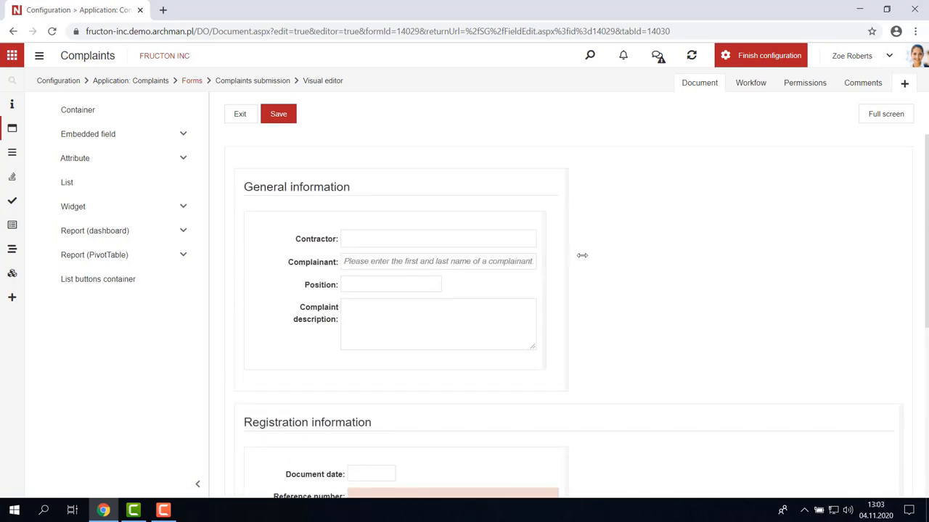
pyautogui.scroll(-4, 890, 235)
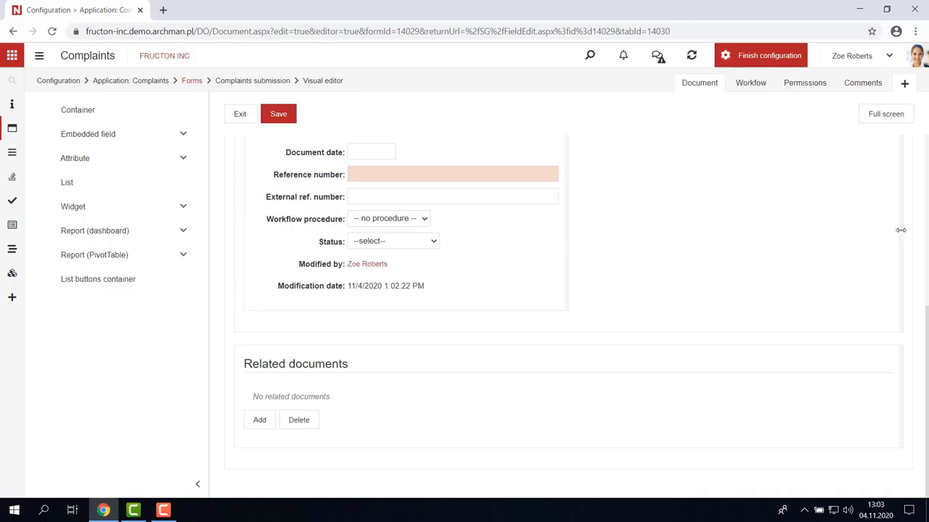
pyautogui.moveTo(732, 247); pyautogui.dragTo(558, 254)
pyautogui.scroll(2, 665, 254)
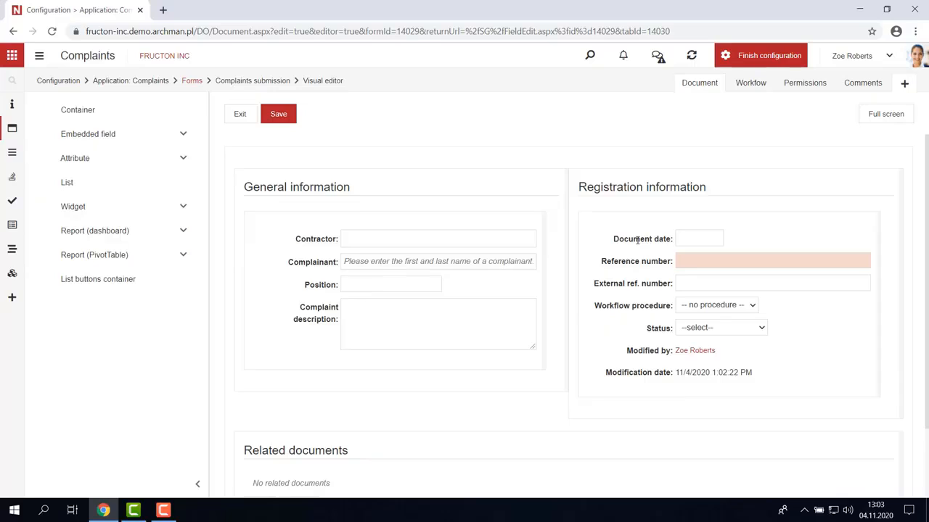
# Rename the Document date field to "Submission Date".
pyautogui.click(637, 240)
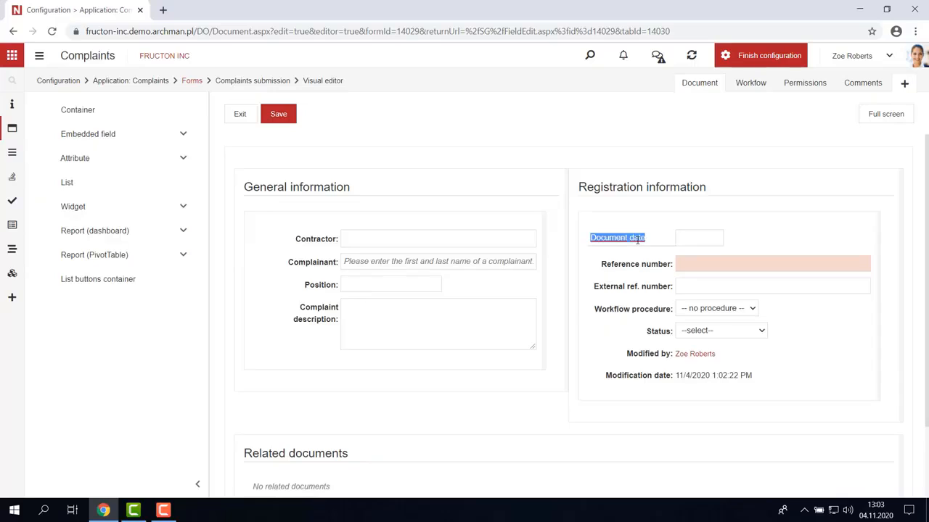
pyautogui.write('Submis')
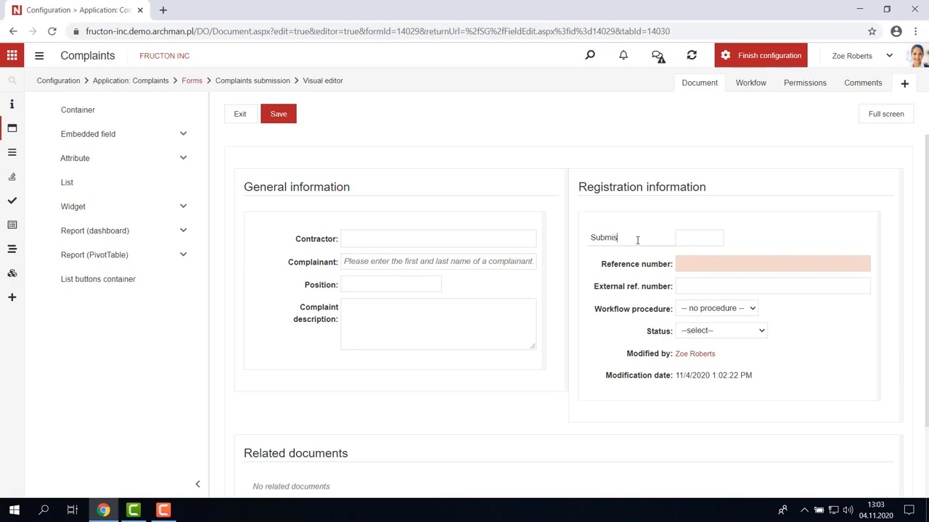
pyautogui.write('sion Date')
pyautogui.press('Return')
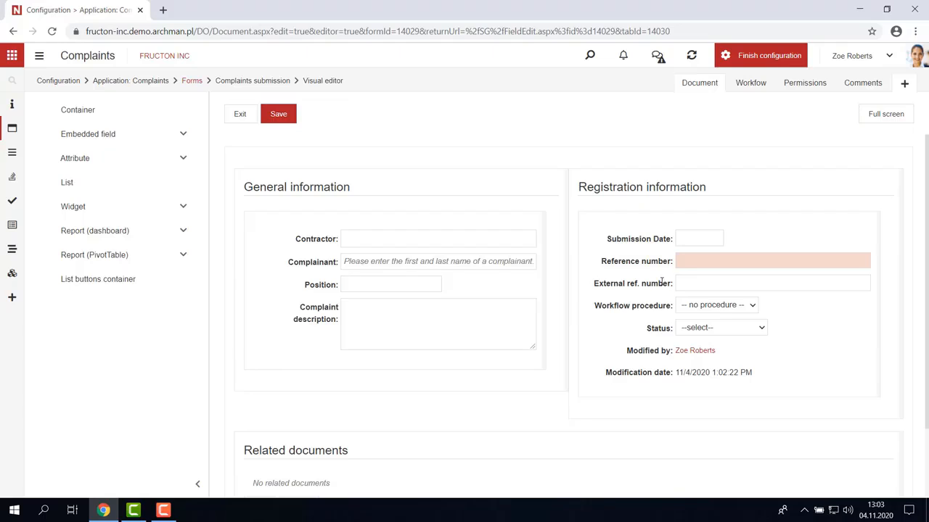
# Delete the External ref. number field from the Registration information section and save the form.
pyautogui.rightClick(663, 285)
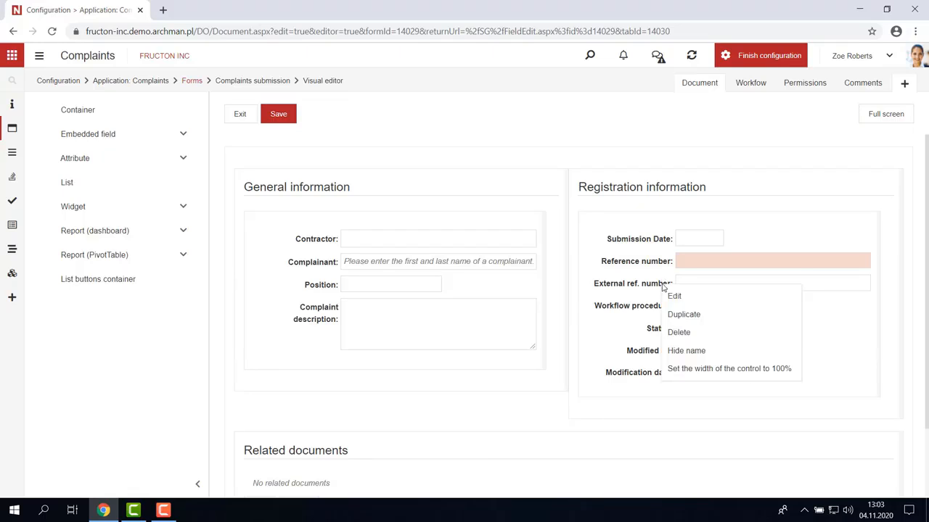
pyautogui.click(693, 333)
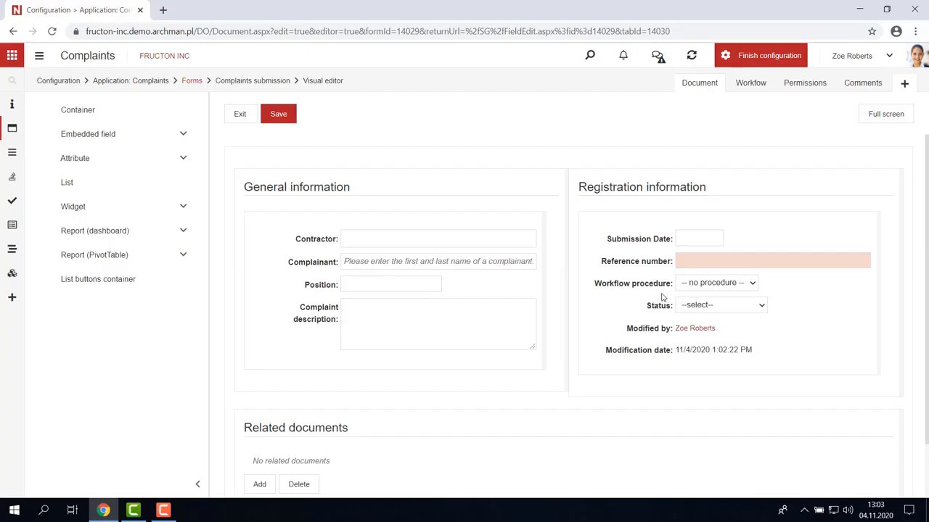
pyautogui.click(284, 121)
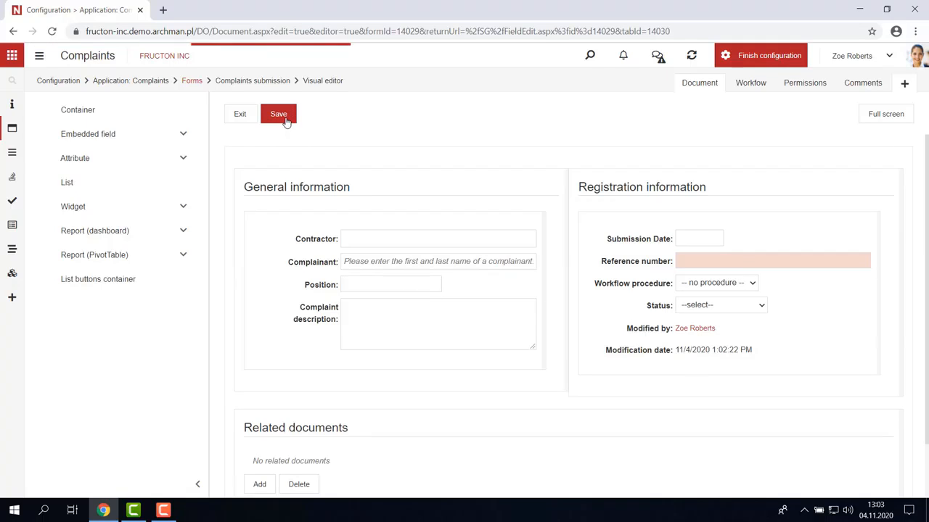
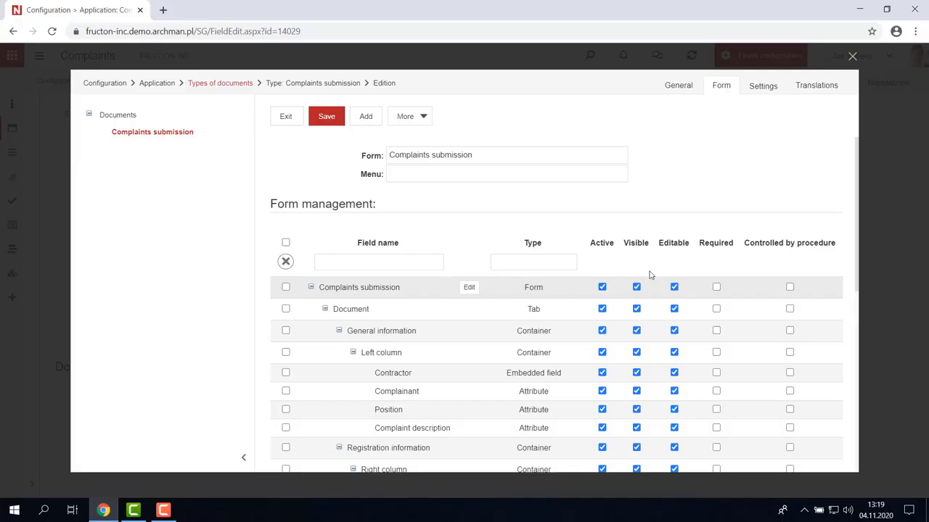
# In the document type's settings, set the document symbol of the Reference number scheme to CNT.
pyautogui.click(761, 88)
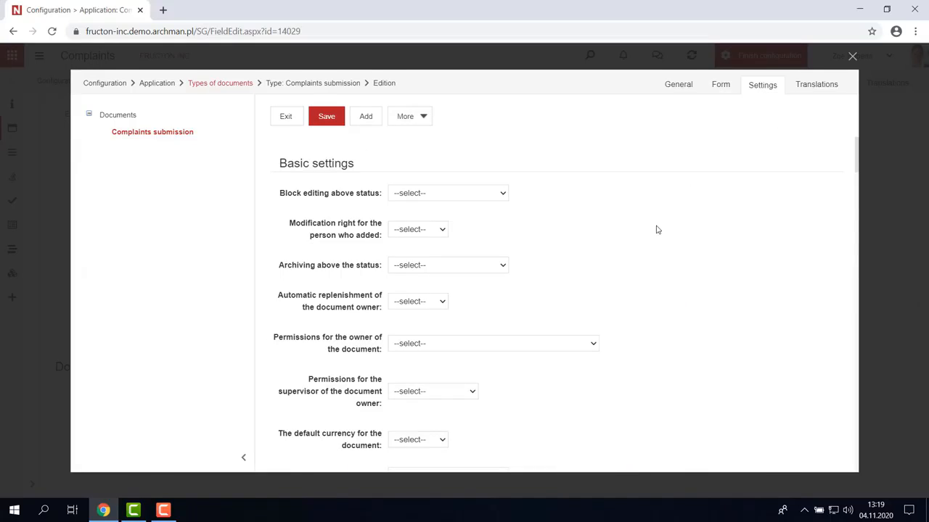
pyautogui.scroll(-10, 498, 252)
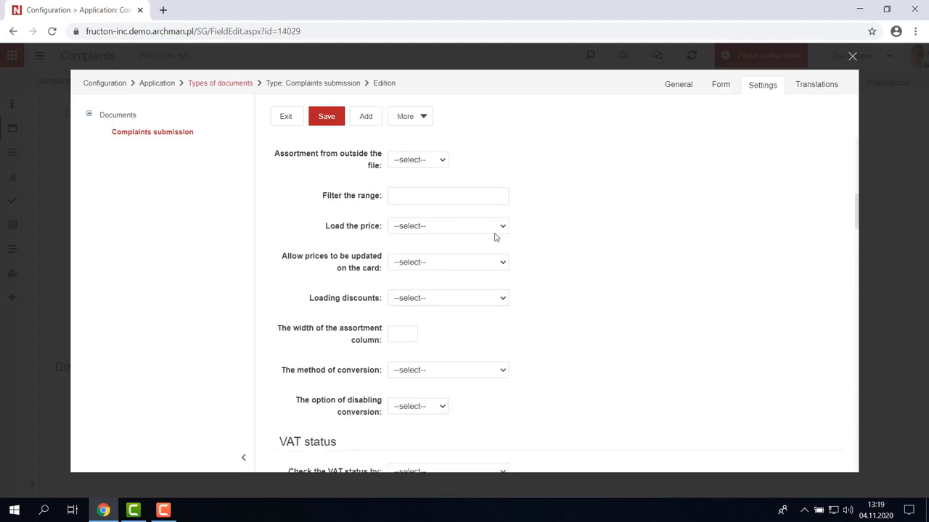
pyautogui.scroll(-9, 498, 234)
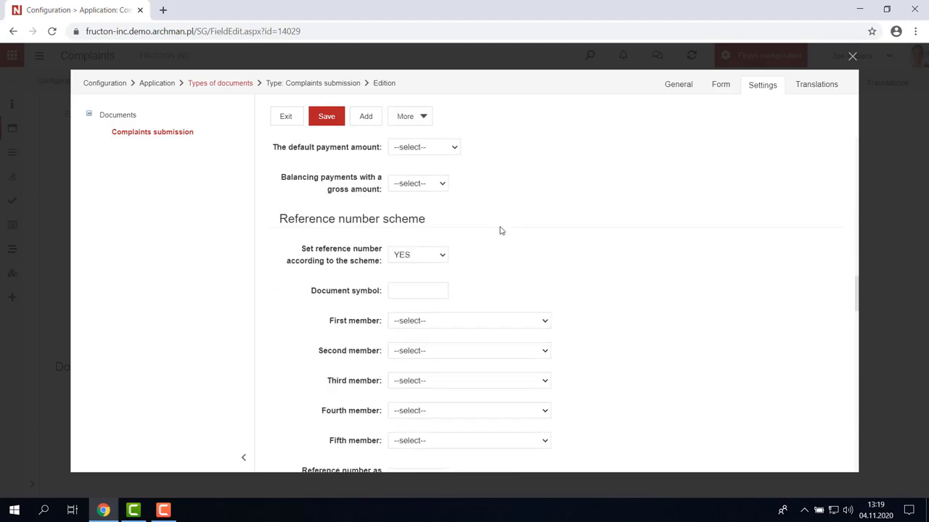
pyautogui.scroll(2, 485, 217)
pyautogui.click(425, 231)
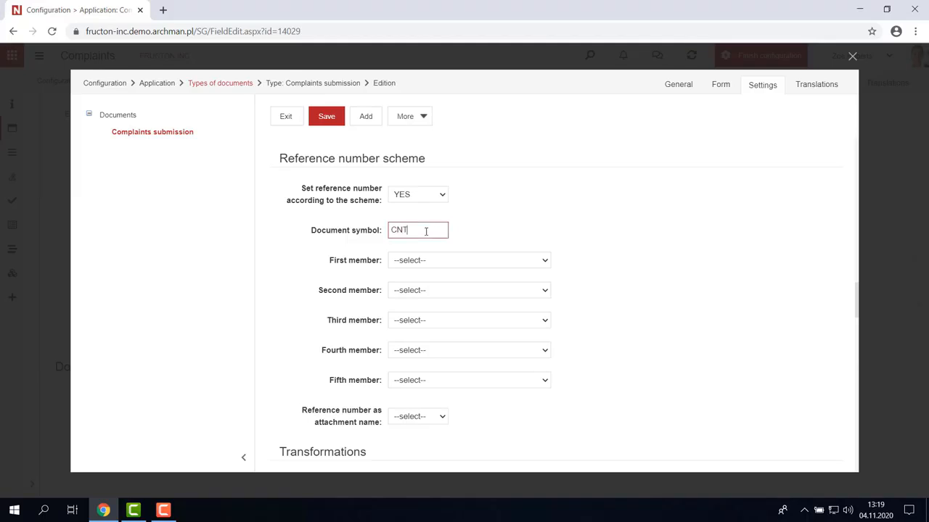
# Set the scheme's first member to "Calendar year (yyyy) - date of document" and its second member to "Month - date of received".
pyautogui.click(448, 261)
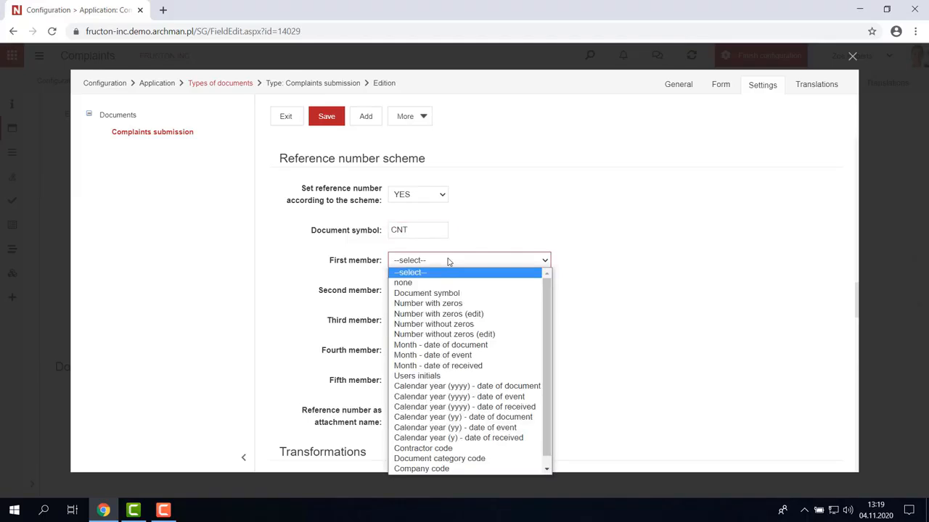
pyautogui.scroll(-1, 452, 356)
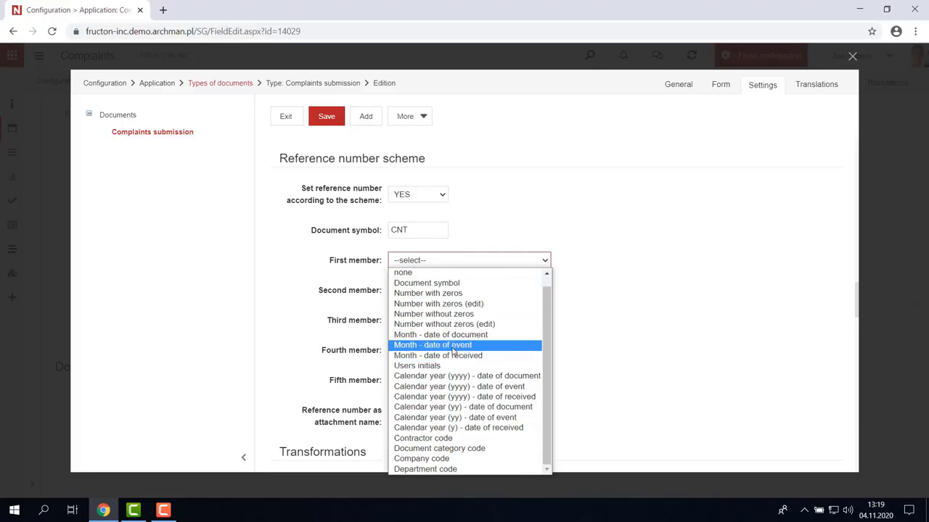
pyautogui.click(467, 378)
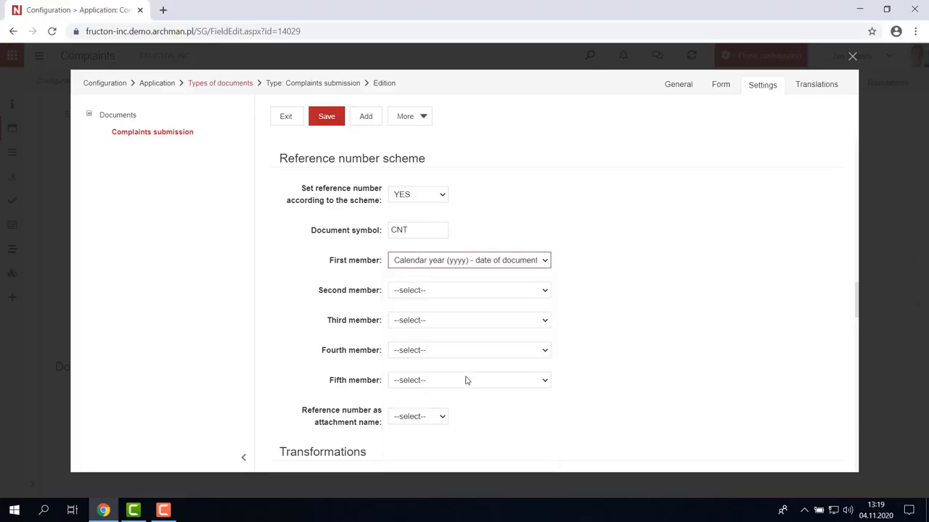
pyautogui.click(434, 292)
pyautogui.scroll(-1, 434, 291)
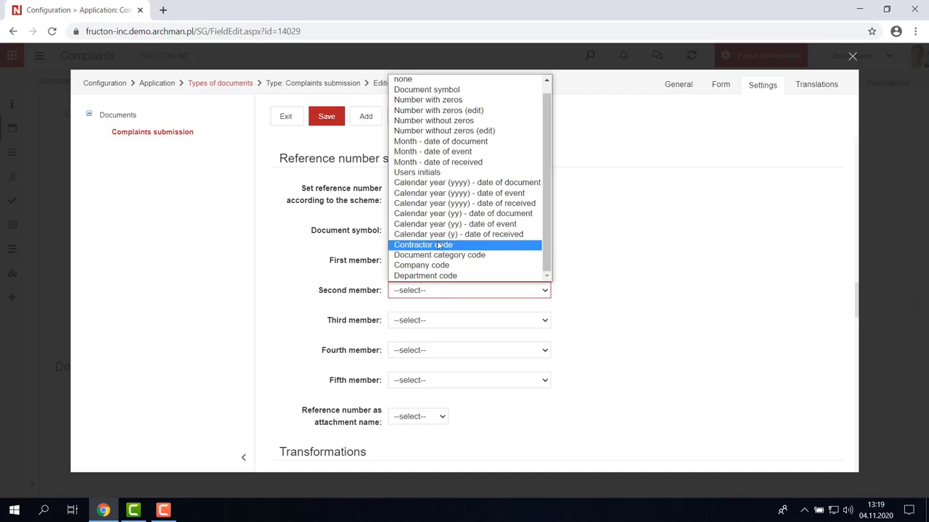
pyautogui.scroll(1, 442, 235)
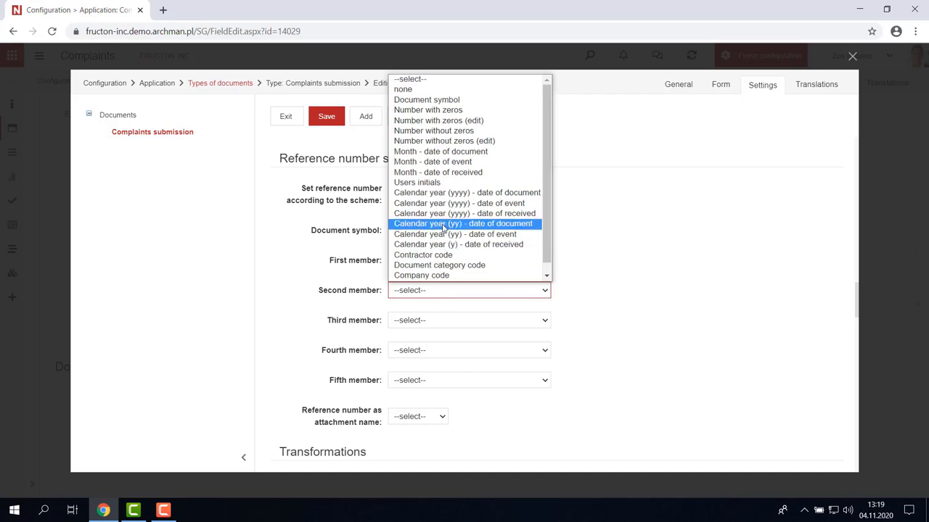
pyautogui.click(458, 173)
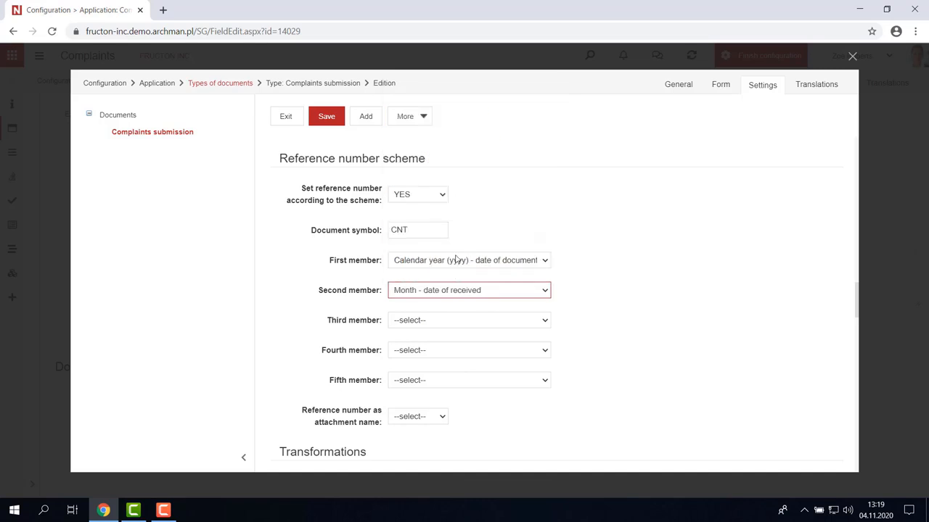
# Set the scheme's third member to Contractor code and its fourth member to Number with zeros, and save the settings.
pyautogui.click(428, 323)
pyautogui.scroll(-1, 439, 312)
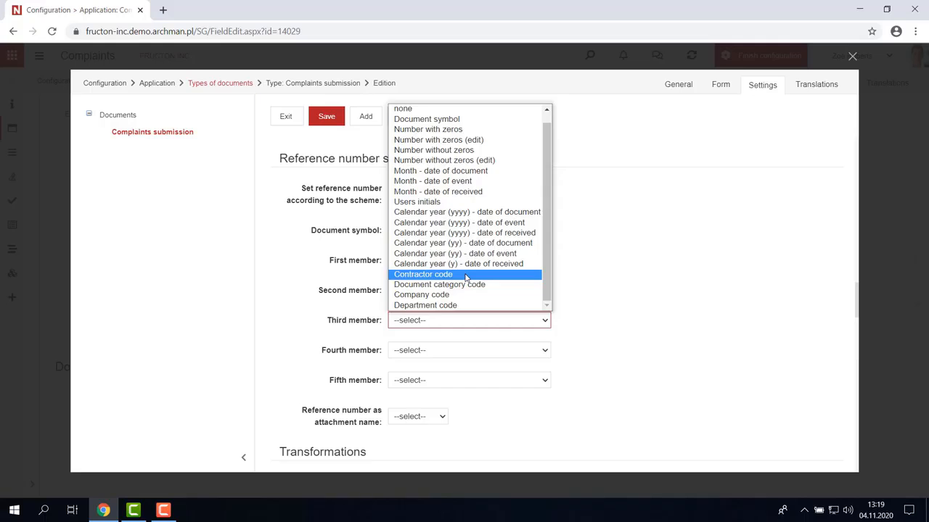
pyautogui.click(466, 275)
pyautogui.click(435, 352)
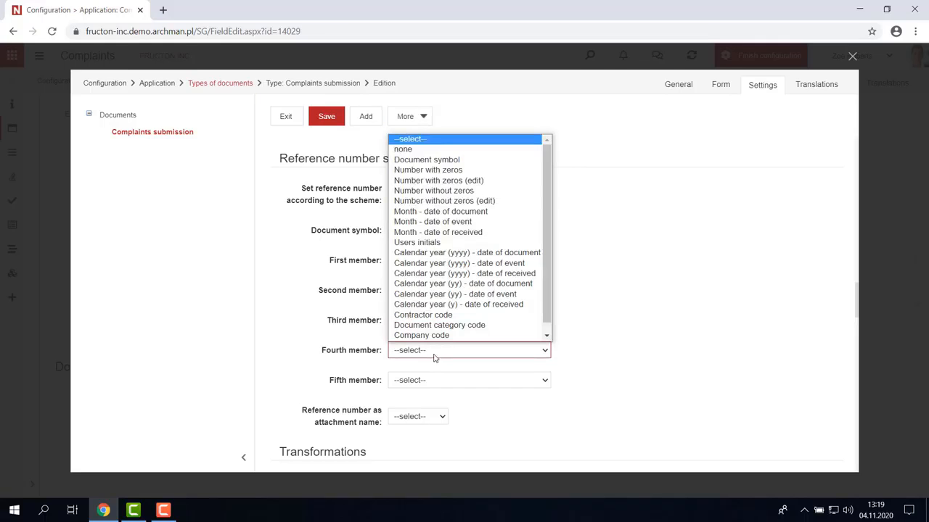
pyautogui.scroll(-1, 466, 296)
pyautogui.scroll(1, 466, 291)
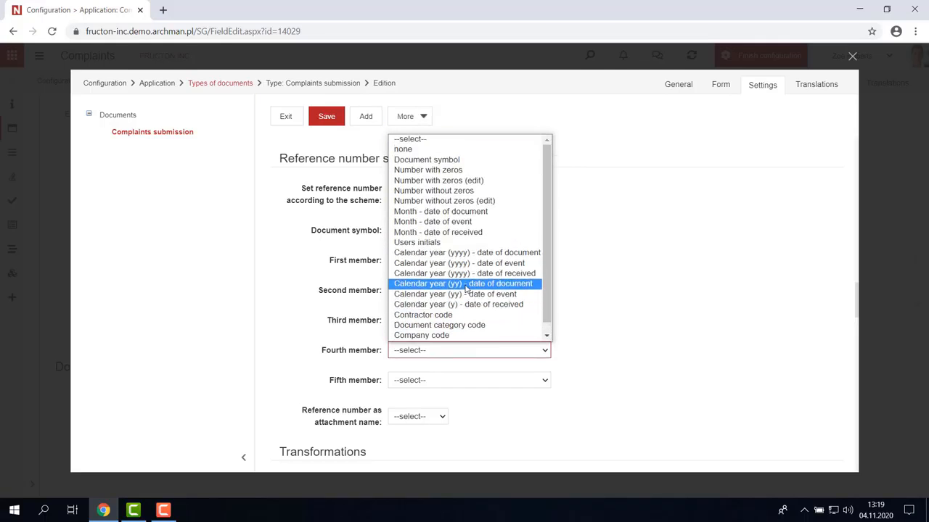
pyautogui.click(460, 171)
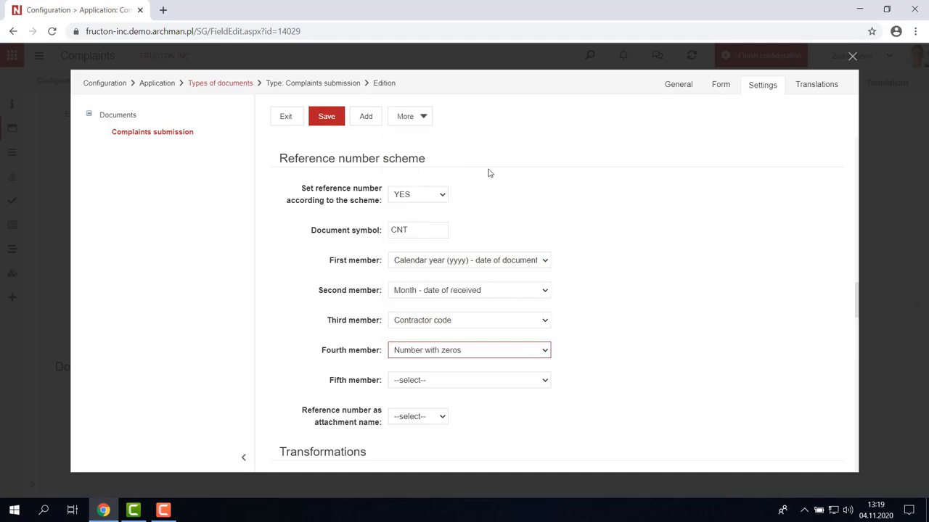
pyautogui.click(329, 119)
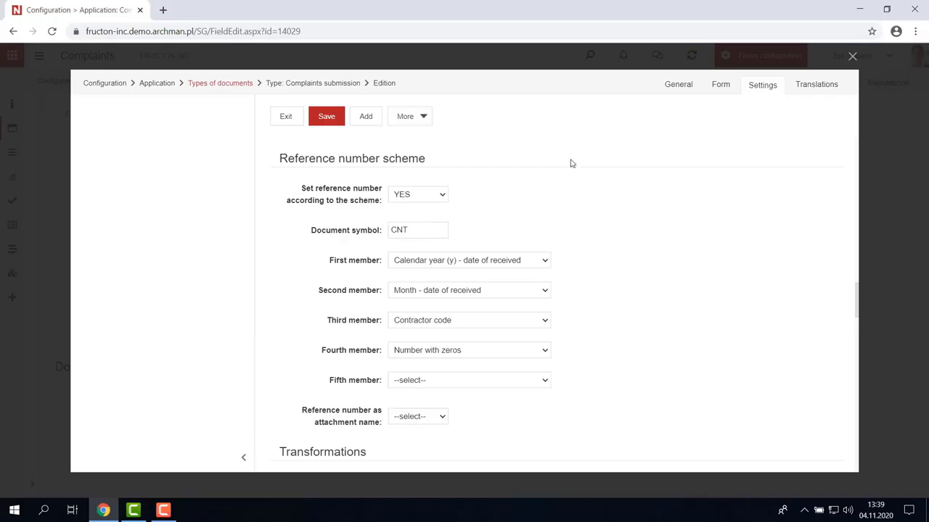
# Add a status named "Registered" with the solid blue circle icon to the Complaints submission document type and save it.
pyautogui.click(679, 88)
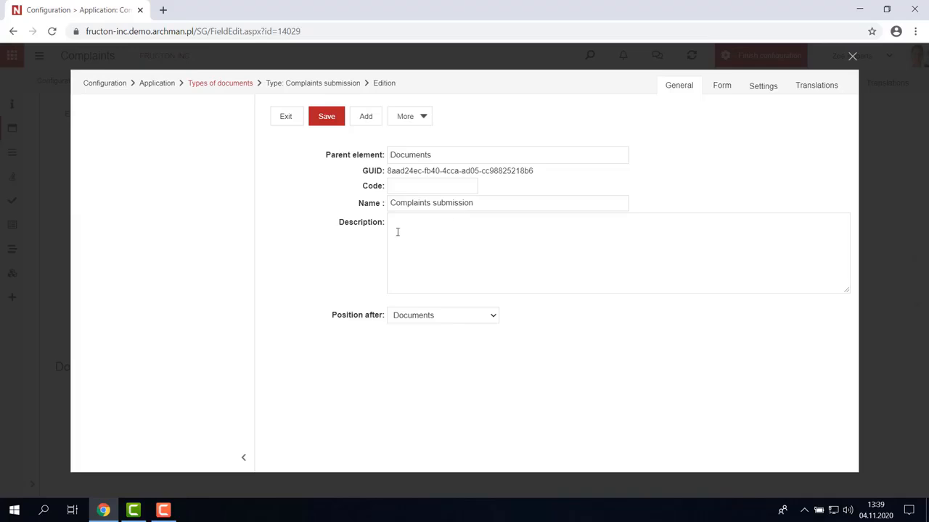
pyautogui.click(366, 117)
pyautogui.click(423, 202)
pyautogui.write('Re')
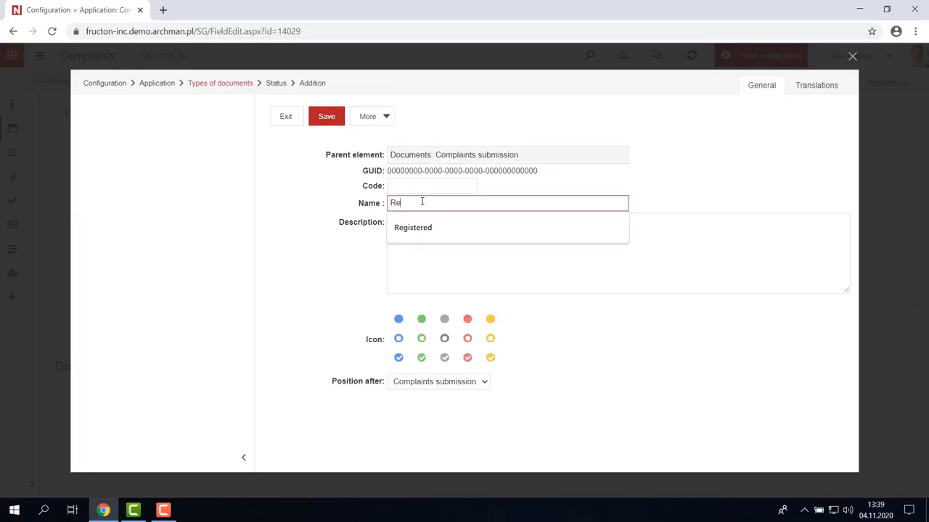
pyautogui.write('gistered')
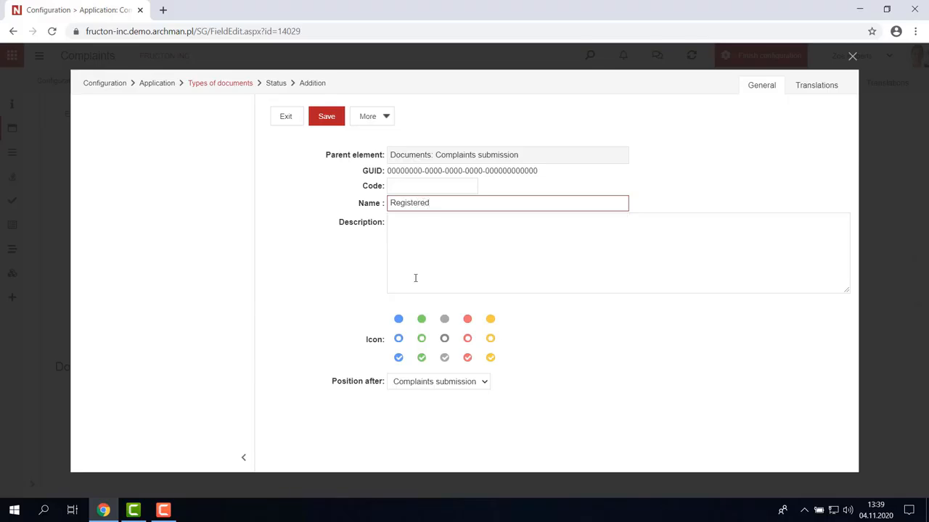
pyautogui.click(398, 320)
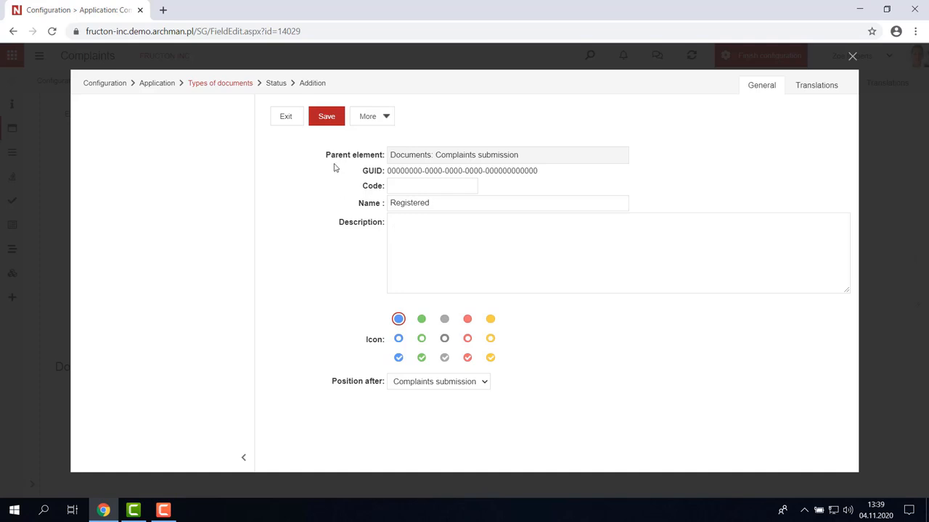
pyautogui.click(317, 121)
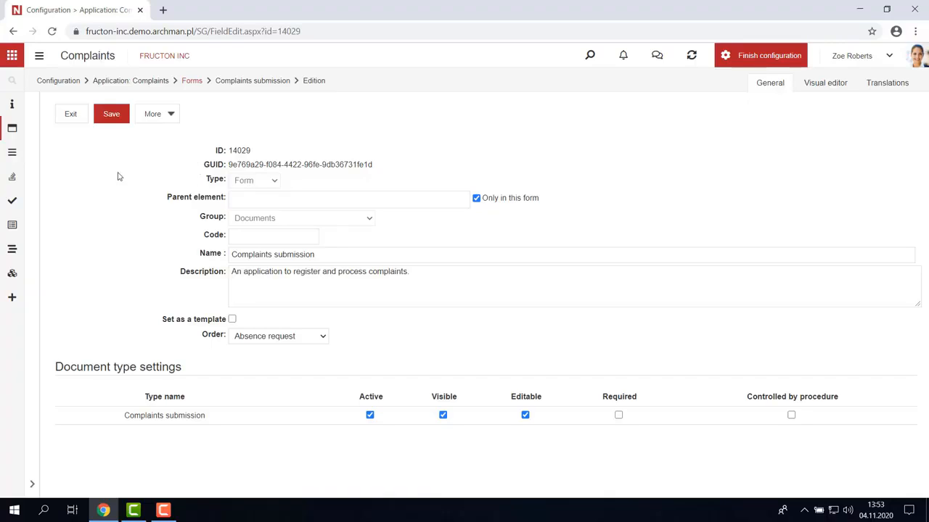
# Start a new procedure in the Complaints application and name it "Complaint Workflow".
pyautogui.moveTo(29, 203)
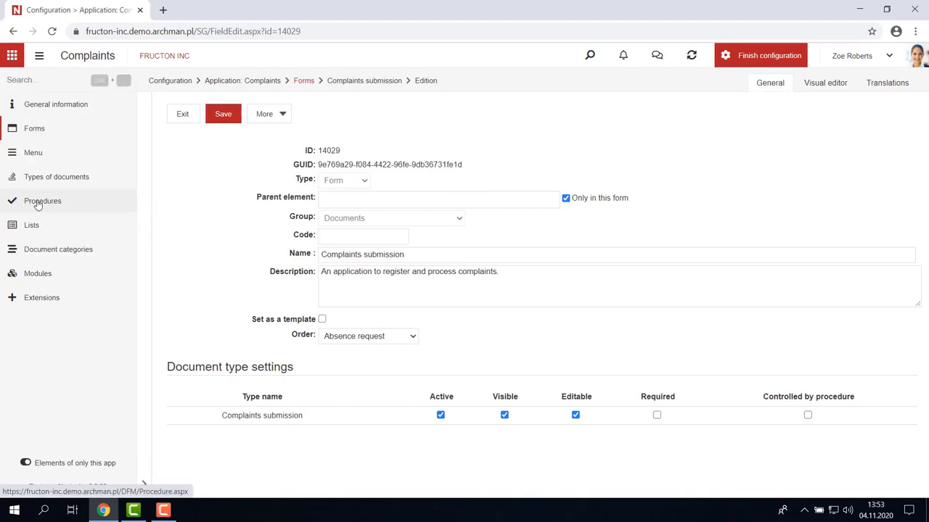
pyautogui.click(40, 207)
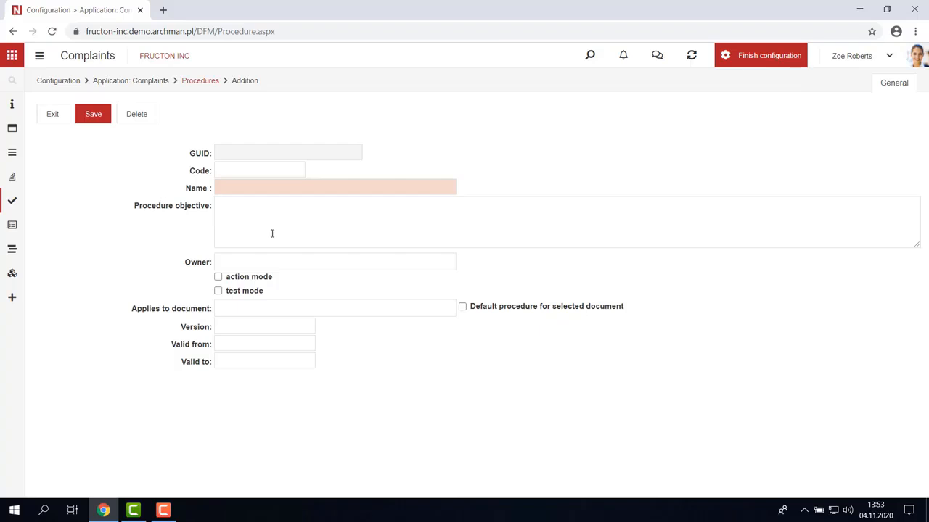
pyautogui.click(238, 186)
pyautogui.write('Comp')
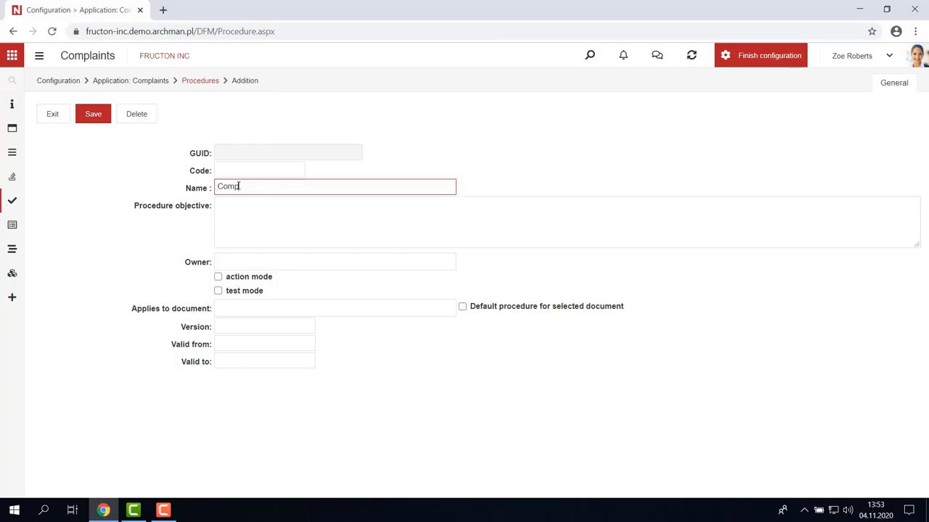
pyautogui.write('laint Workflow')
# Apply the procedure to "Documents: Complaints submission" as the default procedure for that document and save it.
pyautogui.click(248, 306)
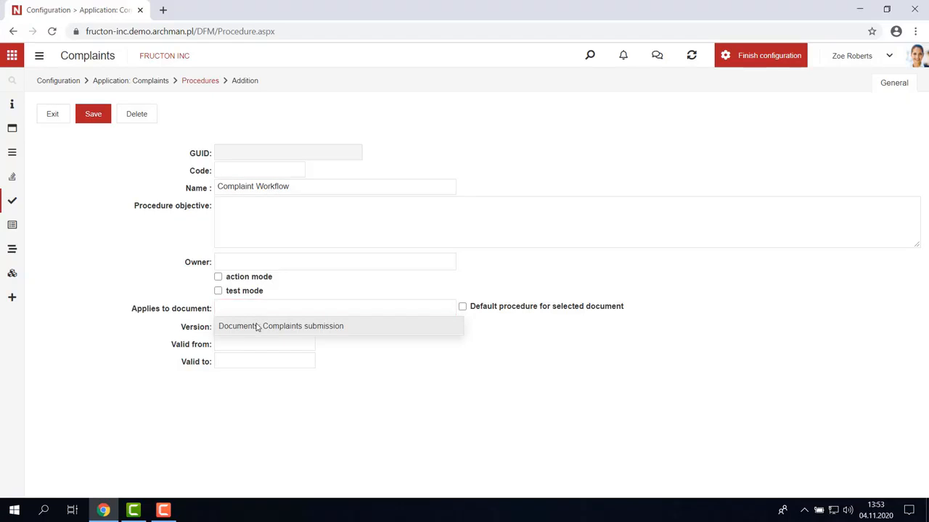
pyautogui.click(256, 326)
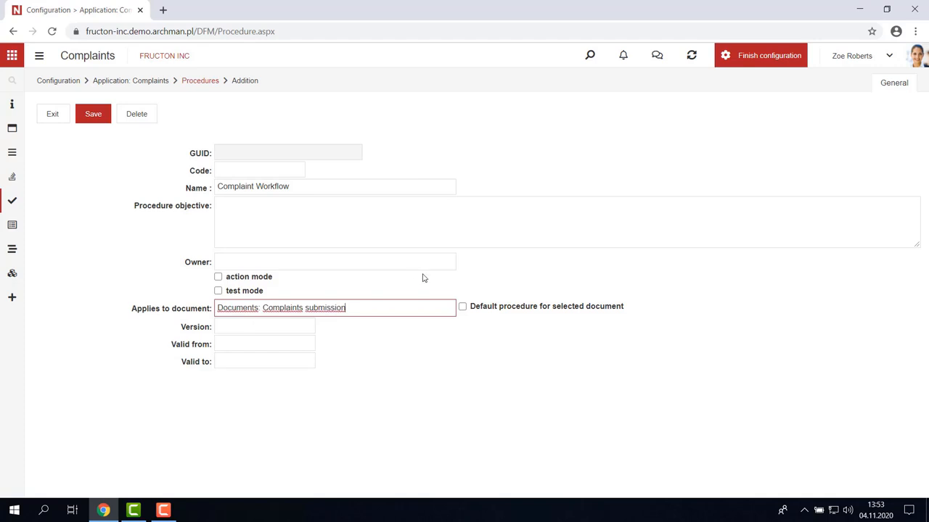
pyautogui.click(462, 308)
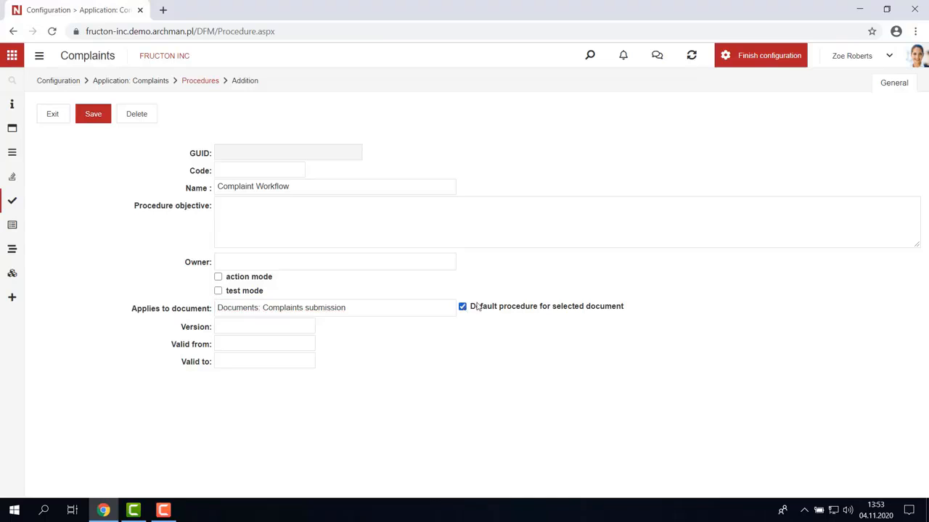
pyautogui.click(93, 118)
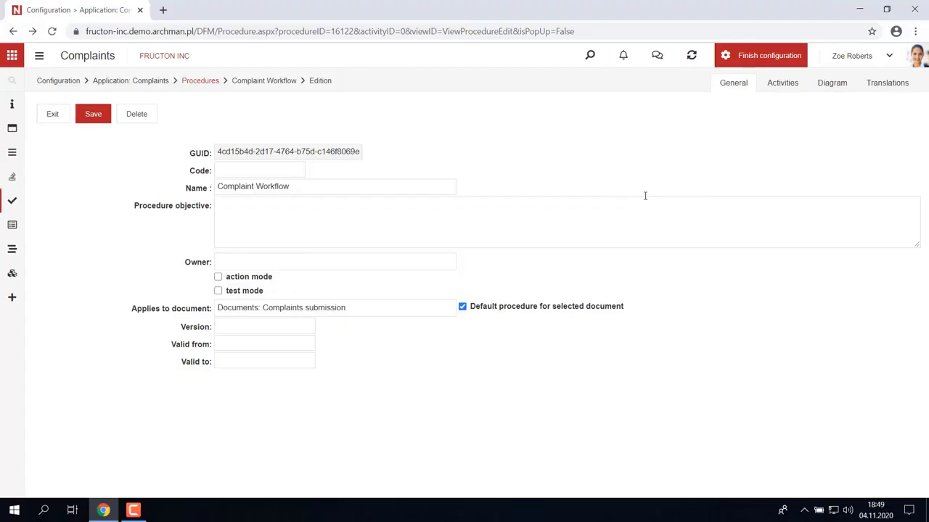
# Open the Complaint Workflow diagram and add three tasks to it.
pyautogui.click(823, 88)
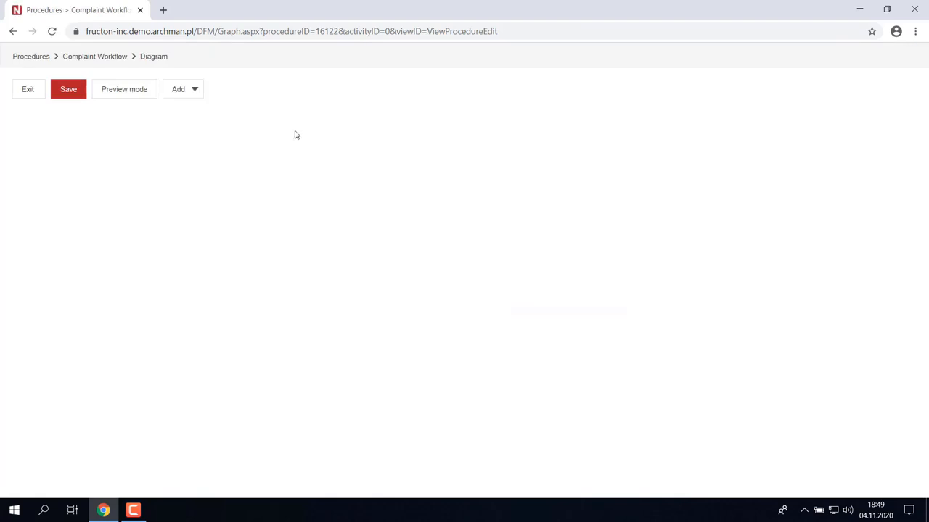
pyautogui.click(192, 91)
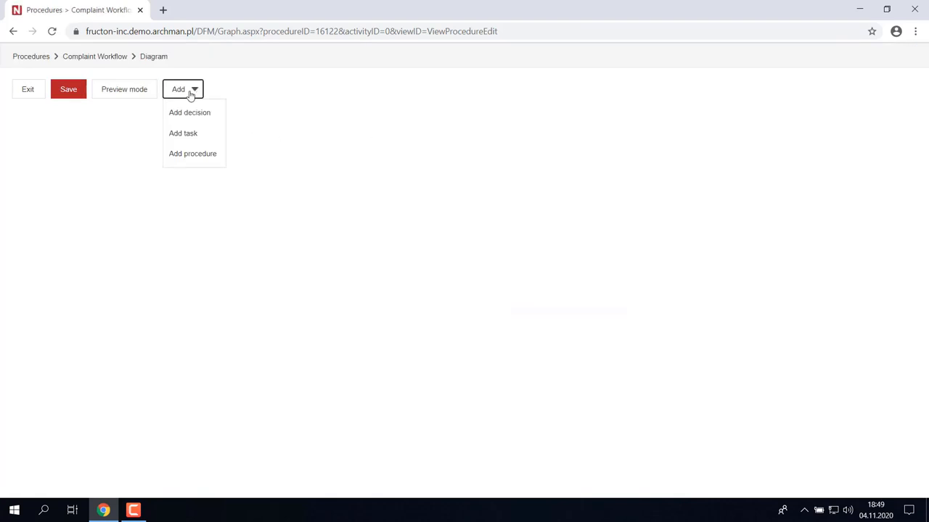
pyautogui.click(188, 136)
pyautogui.click(184, 93)
pyautogui.click(200, 133)
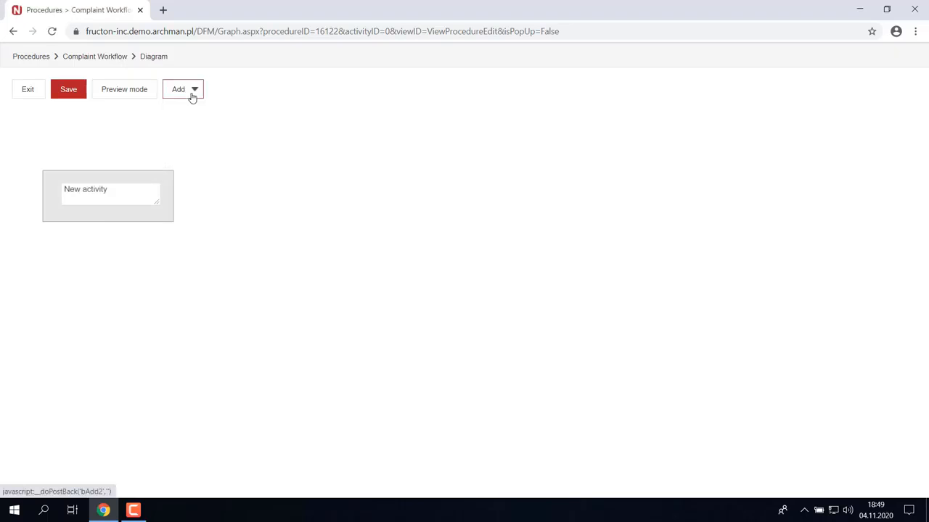
pyautogui.click(191, 95)
pyautogui.click(204, 135)
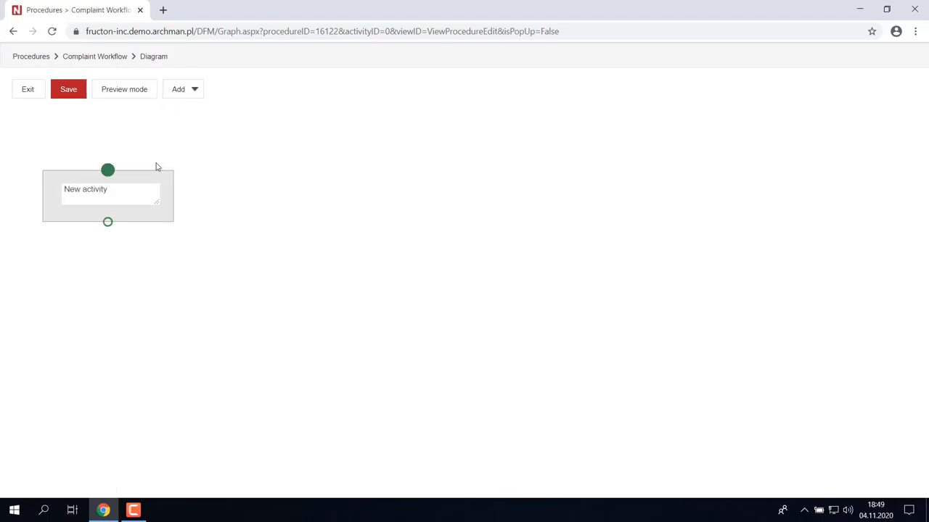
# Spread the stacked tasks apart, two in a row and one below between them, and add a decision to the diagram.
pyautogui.moveTo(168, 184); pyautogui.dragTo(481, 181)
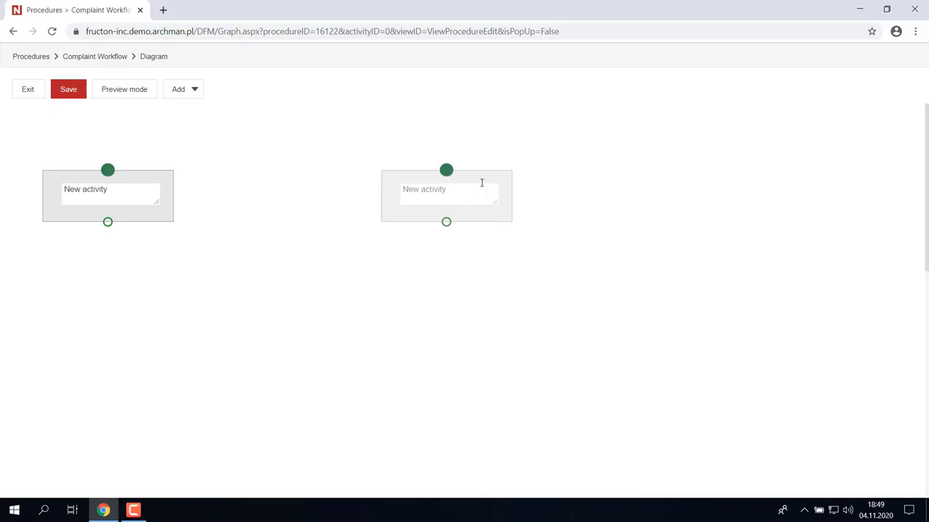
pyautogui.moveTo(127, 212); pyautogui.dragTo(244, 302)
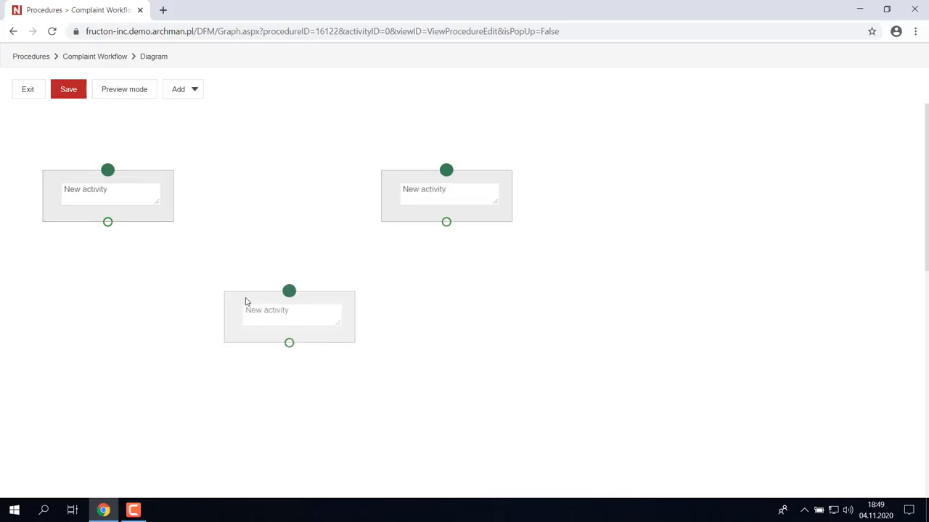
pyautogui.click(196, 90)
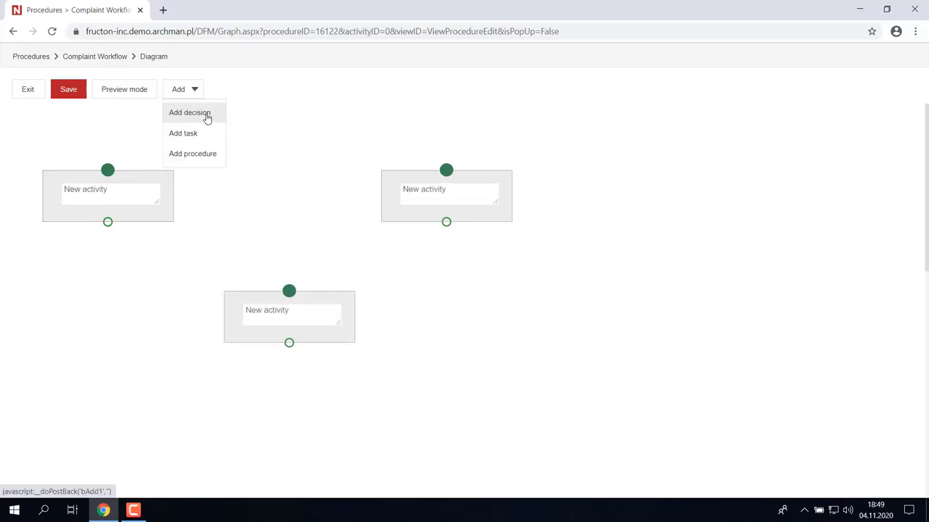
pyautogui.click(205, 114)
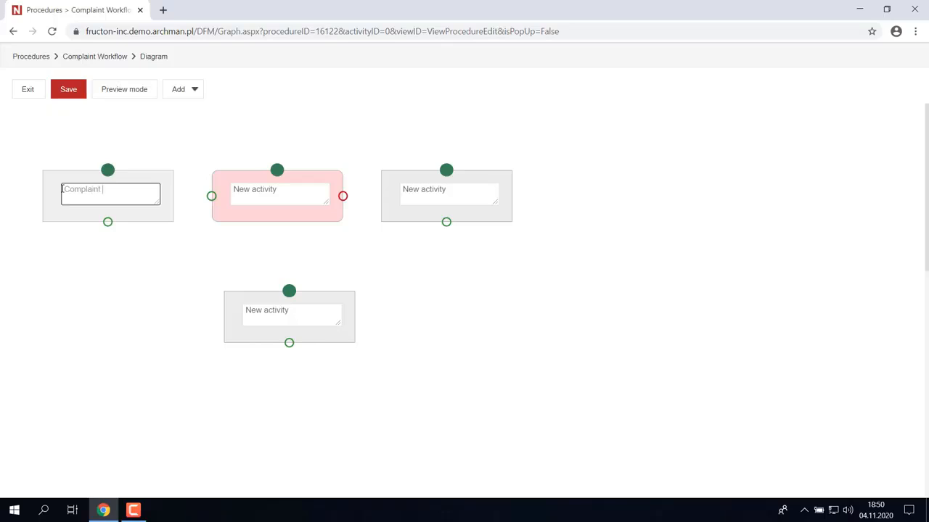
# Name the first task "Complaint registration" and connect its output to the decision.
pyautogui.write('registration')
pyautogui.click(100, 277)
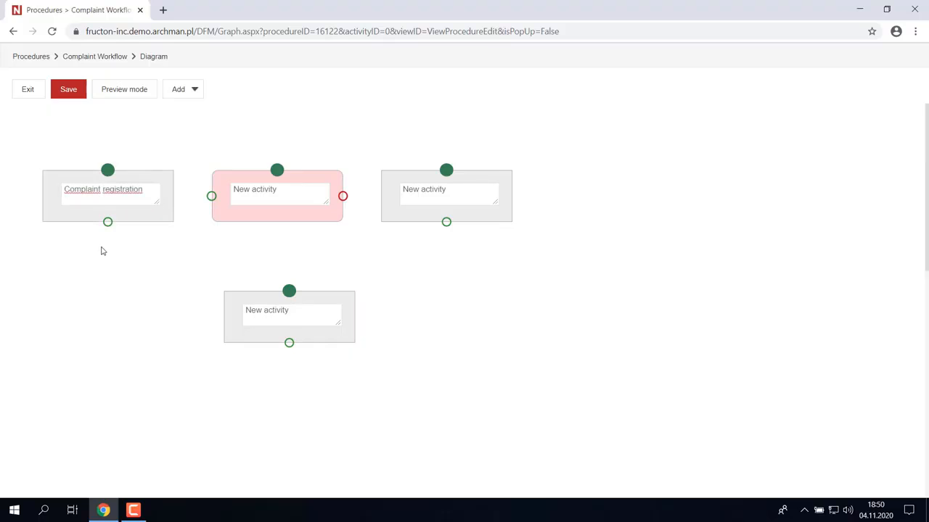
pyautogui.moveTo(108, 222); pyautogui.dragTo(221, 183)
# Name the decision "Complaint acceptance" and connect its green approval output to the task below it.
pyautogui.click(263, 191)
pyautogui.write('C')
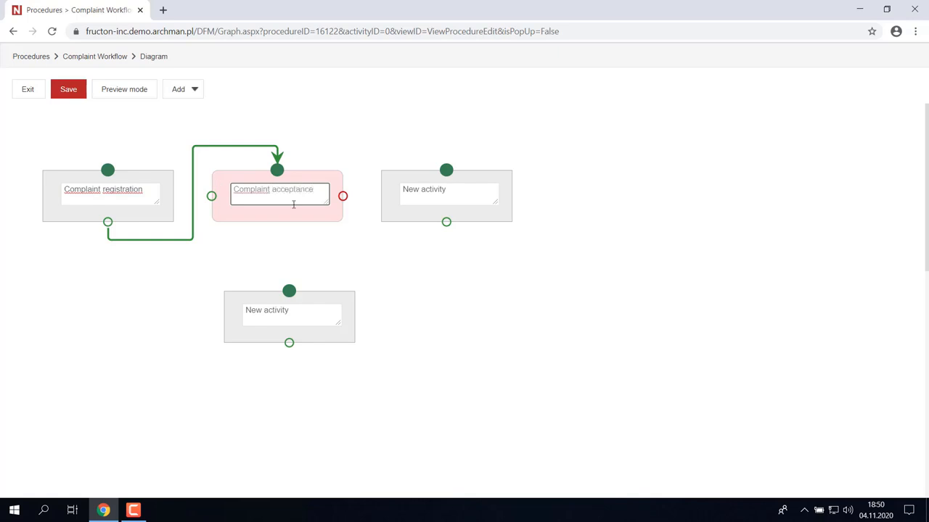
pyautogui.write('omplaint acceptance')
pyautogui.click(281, 261)
pyautogui.moveTo(205, 227); pyautogui.dragTo(290, 294)
# Name the task below the decision "Confirmation of implementation step".
pyautogui.click(296, 314)
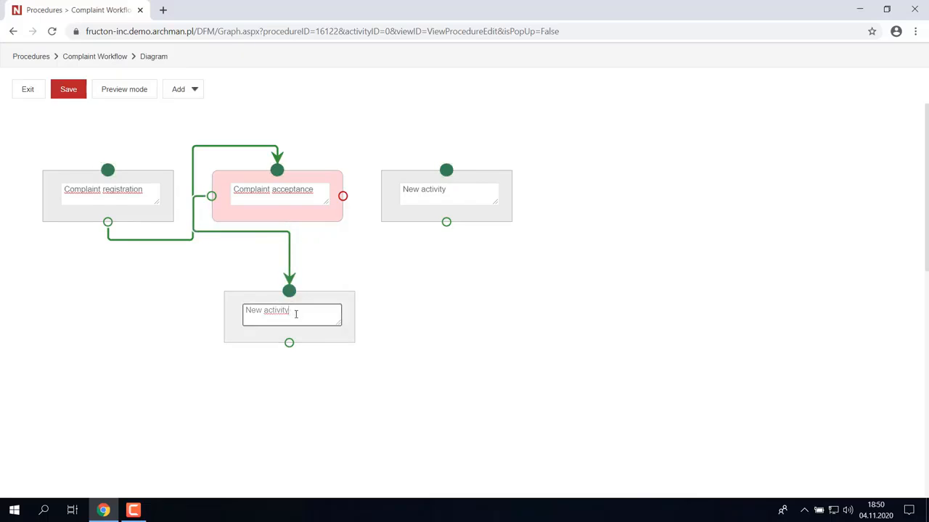
pyautogui.tripleClick(276, 311)
pyautogui.write('Confirmation of implementatio s')
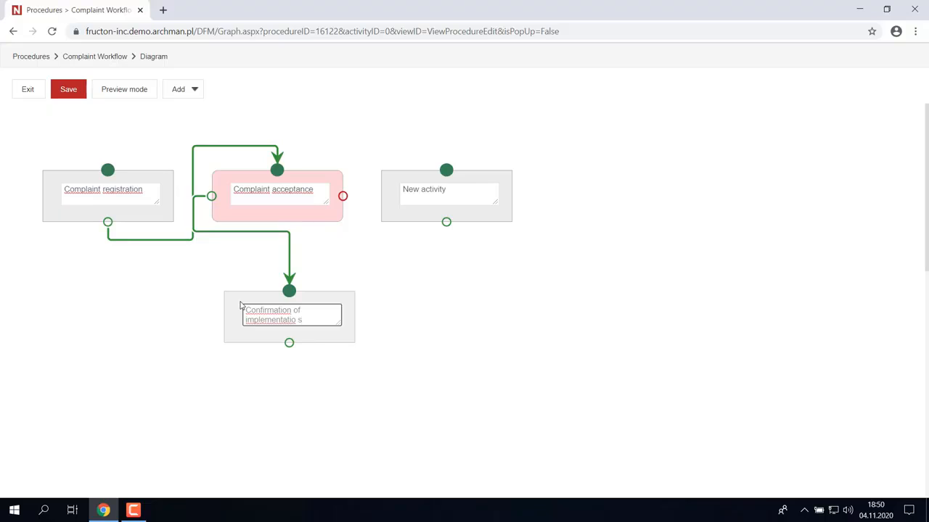
pyautogui.press('BackSpace')
pyautogui.press('BackSpace')
pyautogui.write('n step')
pyautogui.press('Return')
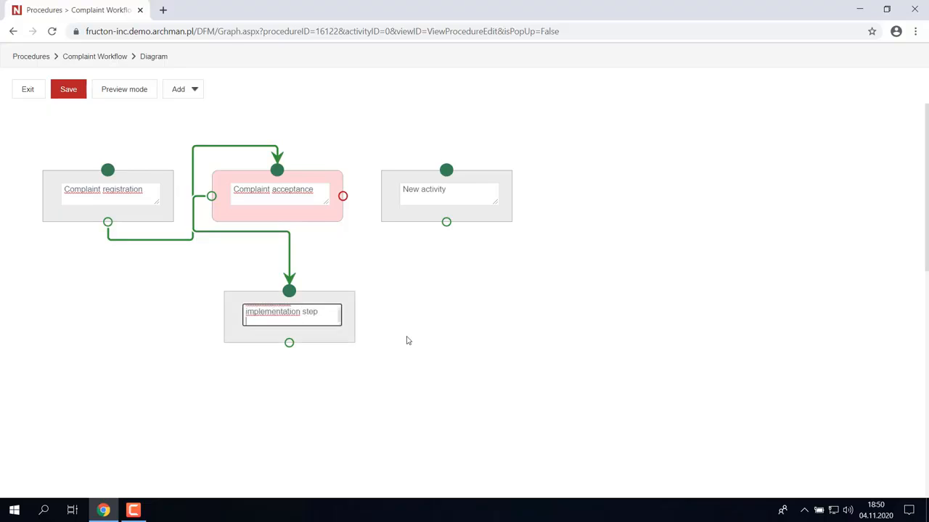
pyautogui.click(408, 344)
pyautogui.scroll(2, 324, 312)
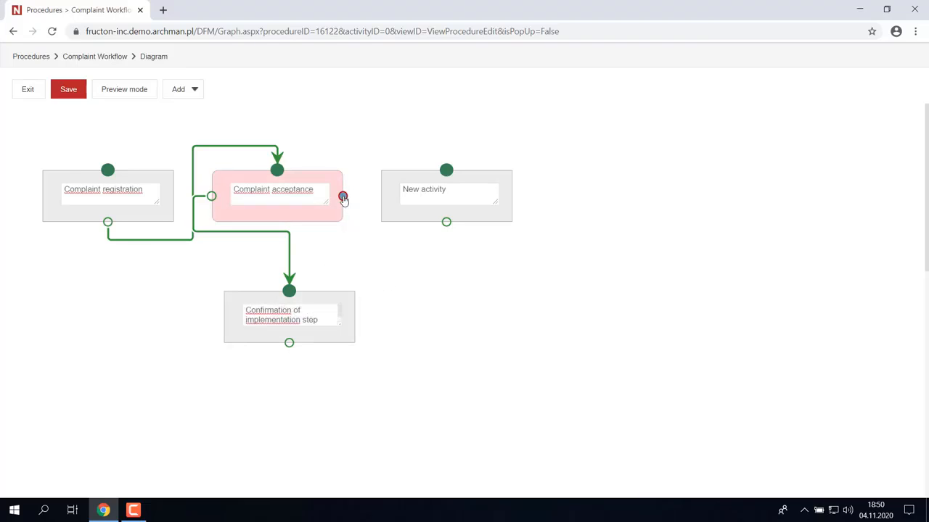
# Connect the decision's red rejection output to the remaining unnamed task and name that task "Complaint amendmend step".
pyautogui.moveTo(342, 196); pyautogui.dragTo(386, 180)
pyautogui.click(443, 194)
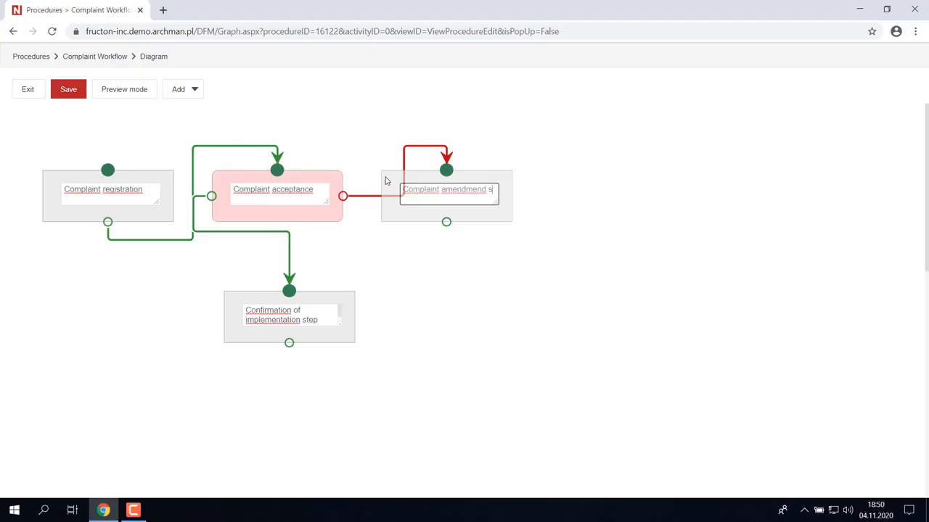
pyautogui.write('step')
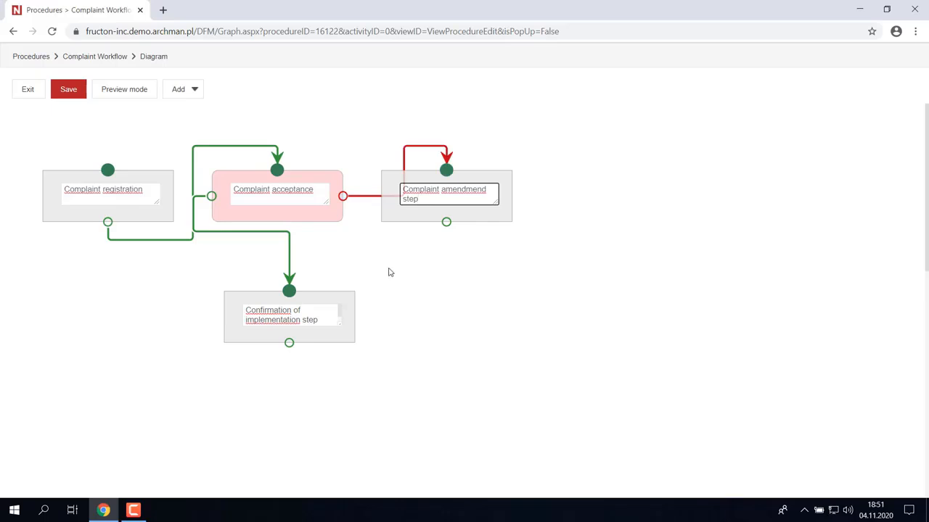
pyautogui.click(416, 268)
# Move the Complaint amendmend step farther from the decision, connect its output back to Complaint acceptance, and save the diagram.
pyautogui.moveTo(471, 179); pyautogui.dragTo(530, 178)
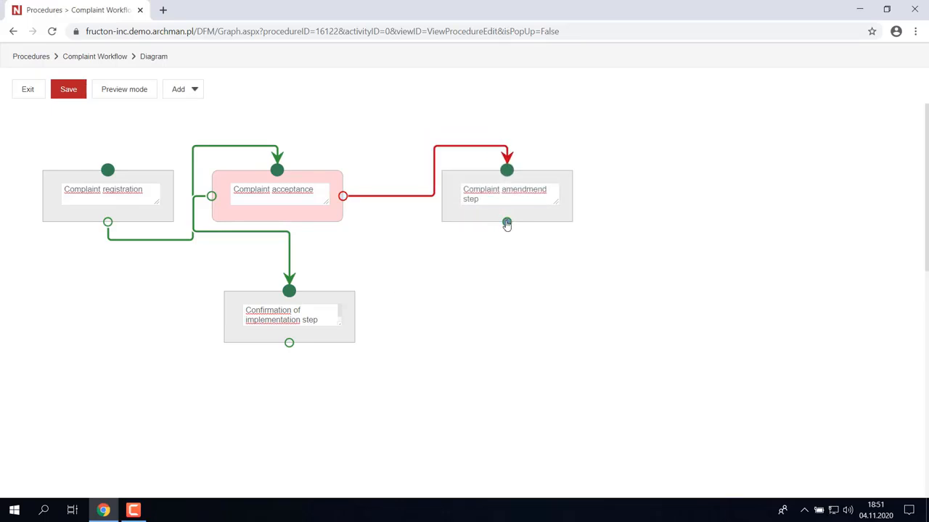
pyautogui.moveTo(506, 223); pyautogui.dragTo(278, 172)
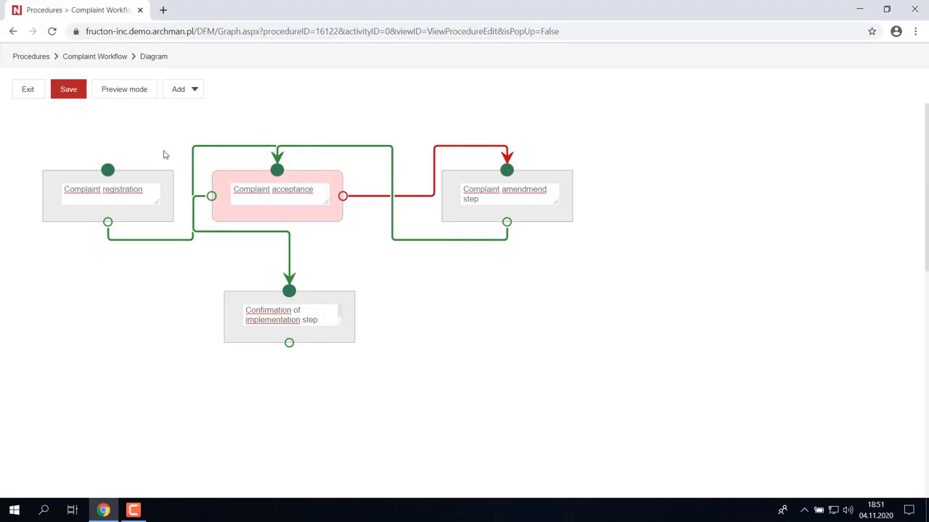
pyautogui.click(52, 92)
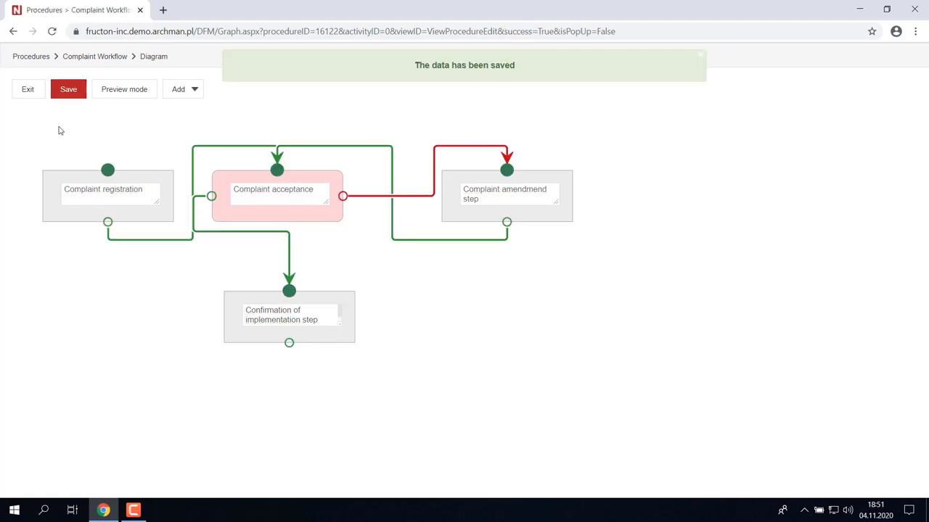
# Leave the diagram and add "The person who launched the workflow" as executor of the Complaint registration activity.
pyautogui.click(29, 90)
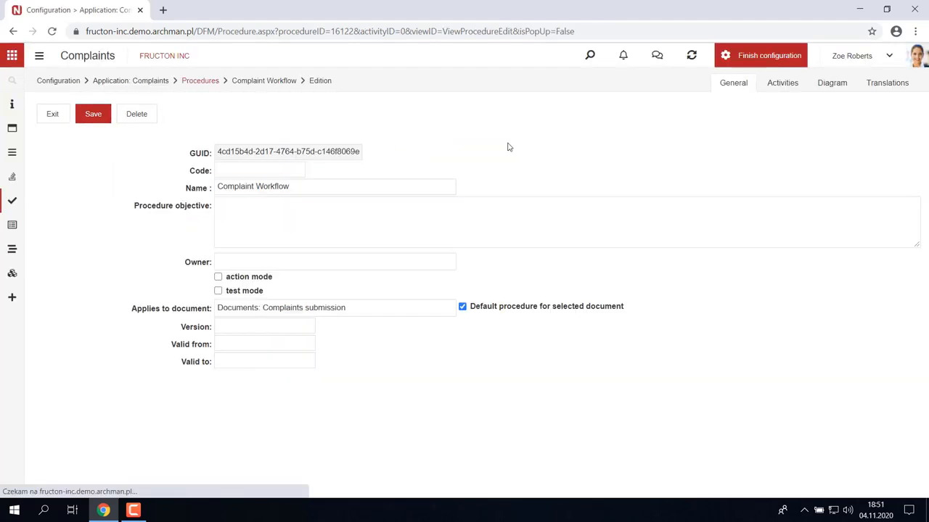
pyautogui.click(782, 83)
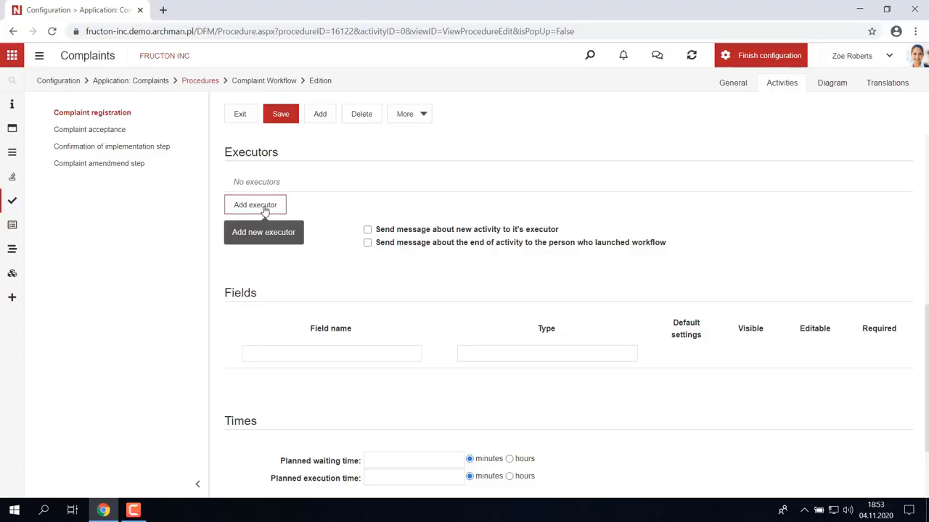
pyautogui.click(265, 208)
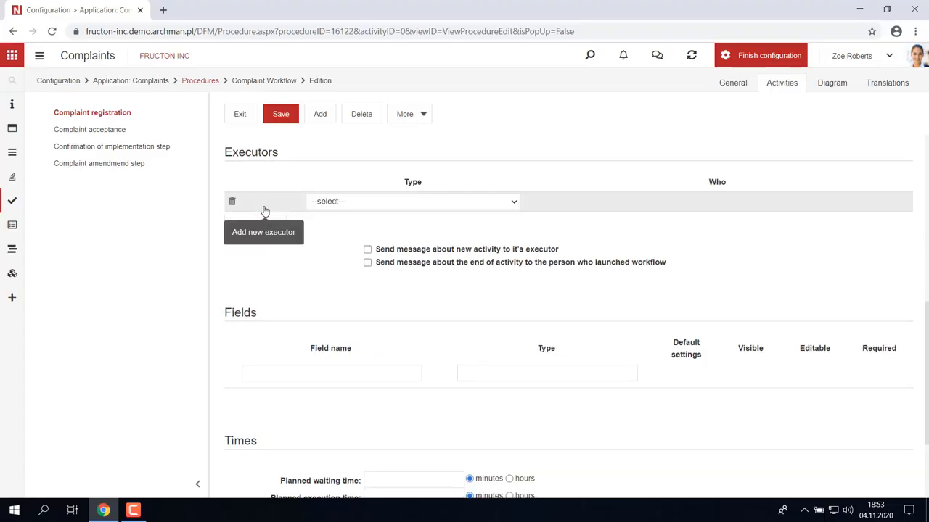
pyautogui.click(365, 204)
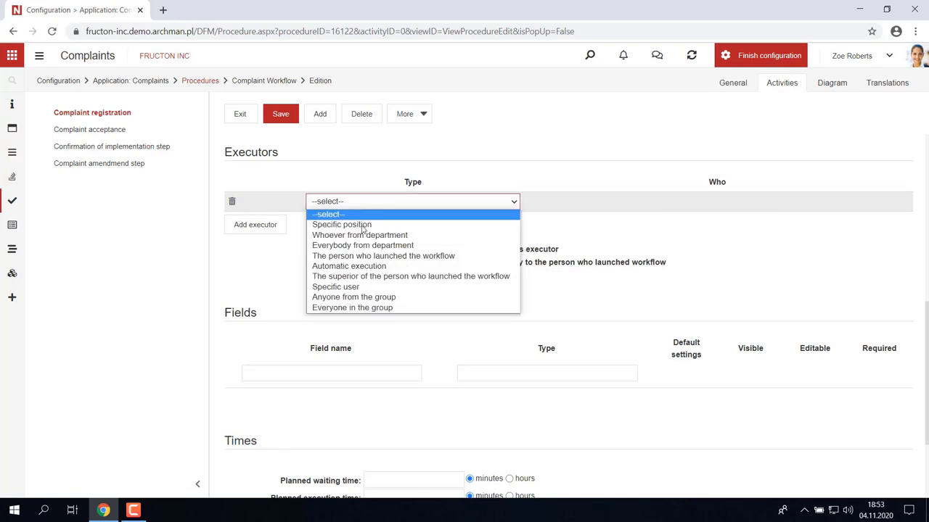
pyautogui.click(363, 259)
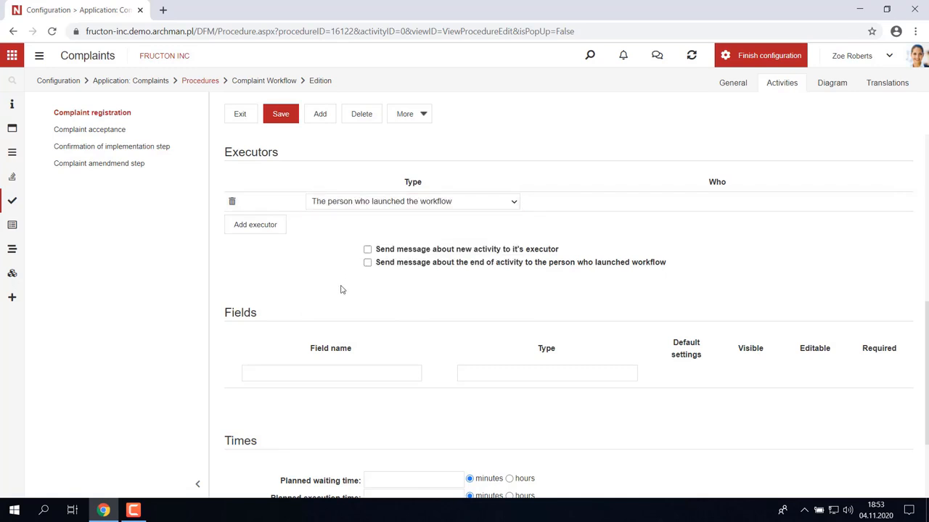
# Make the Submit path of Complaint registration change the status to Registered and save the activity.
pyautogui.scroll(6, 341, 290)
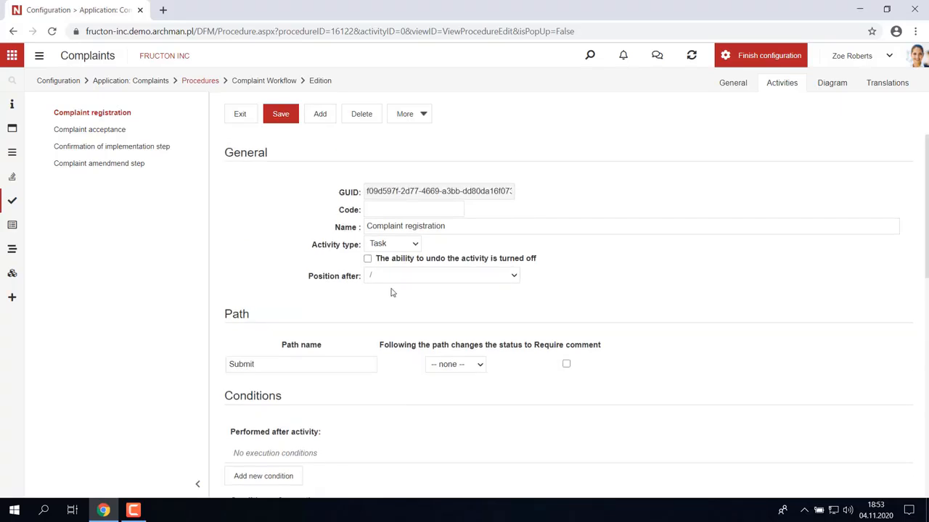
pyautogui.click(479, 366)
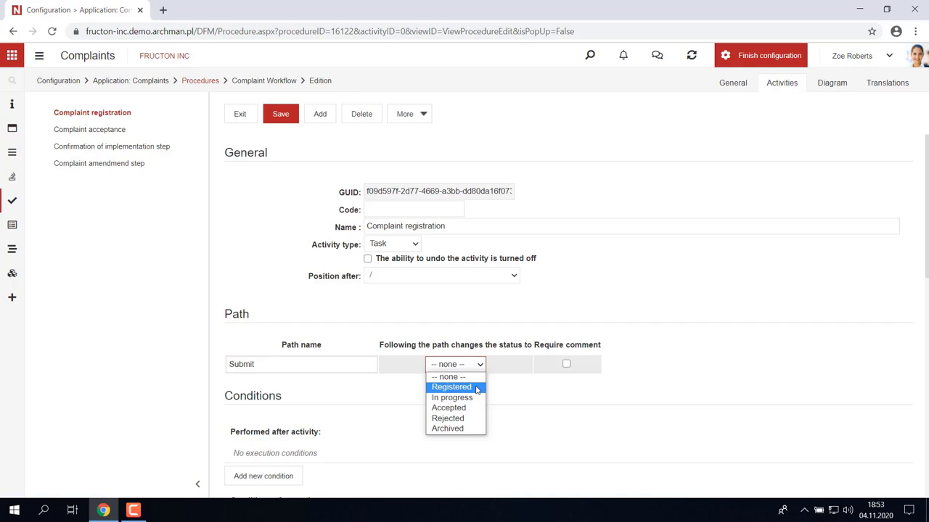
pyautogui.click(476, 389)
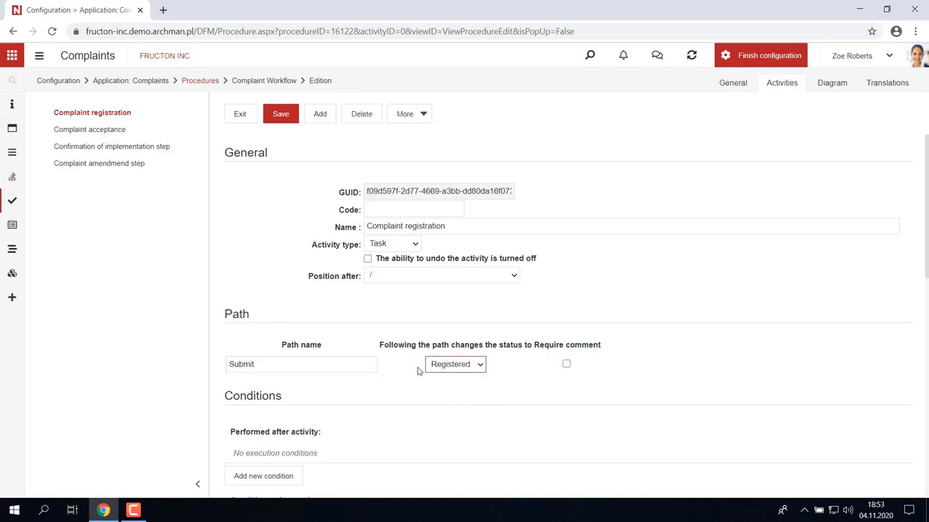
pyautogui.click(281, 116)
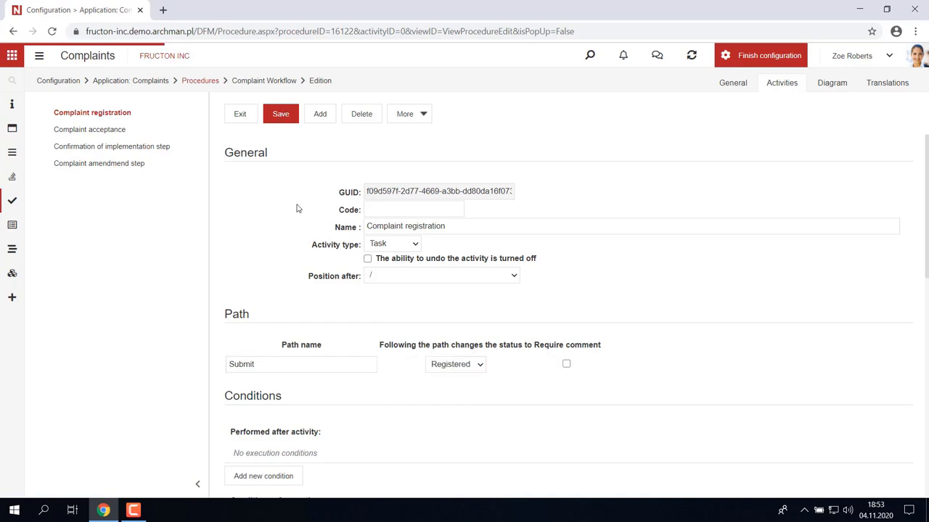
# Add an "Everybody from department" executor to the Complaint acceptance activity, assigned to Controlling Department (Everyone).
pyautogui.click(100, 131)
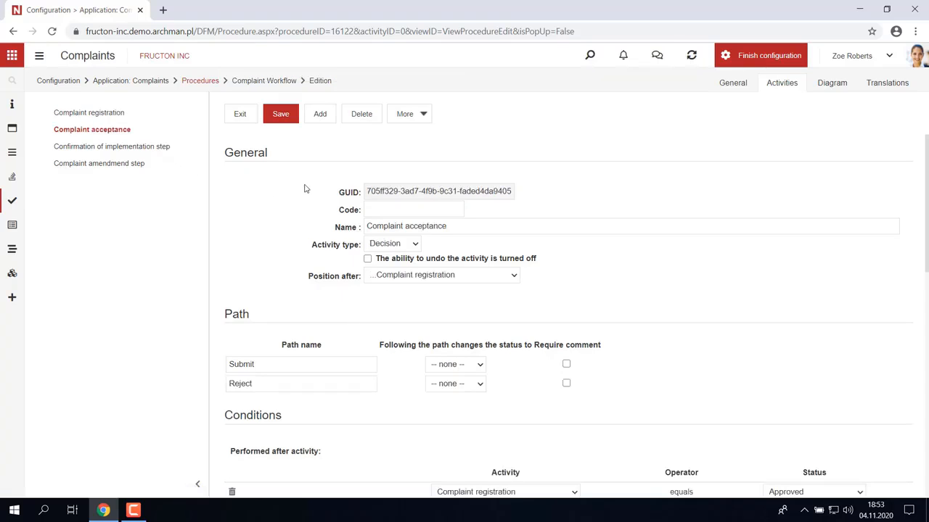
pyautogui.scroll(-5, 304, 189)
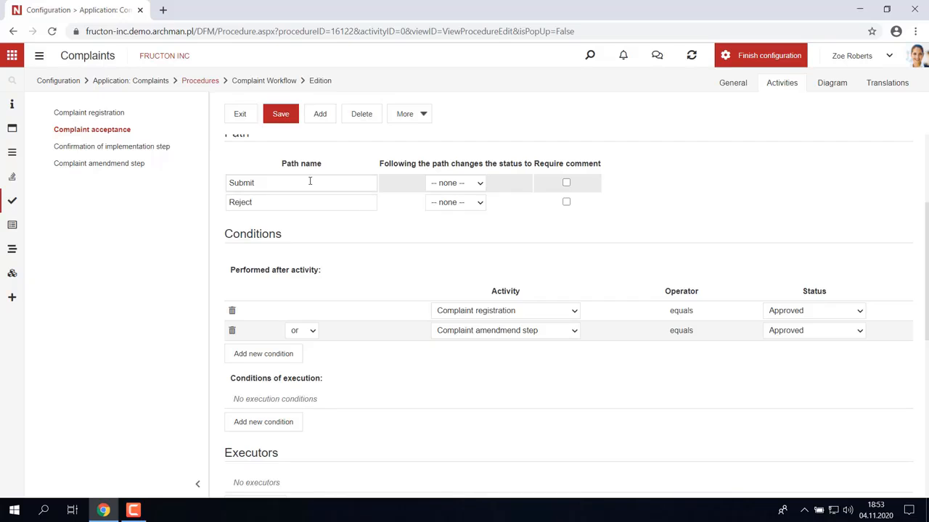
pyautogui.scroll(-5, 339, 228)
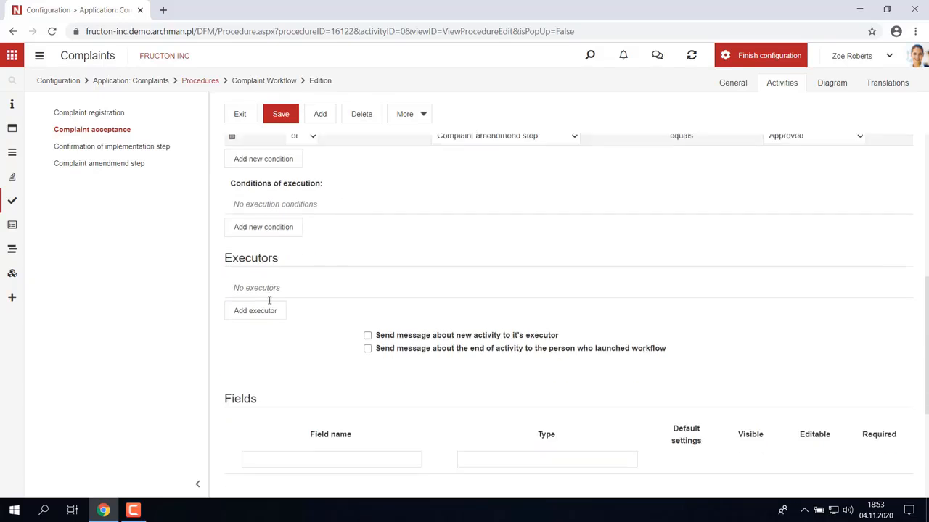
pyautogui.scroll(-1, 269, 299)
pyautogui.click(265, 265)
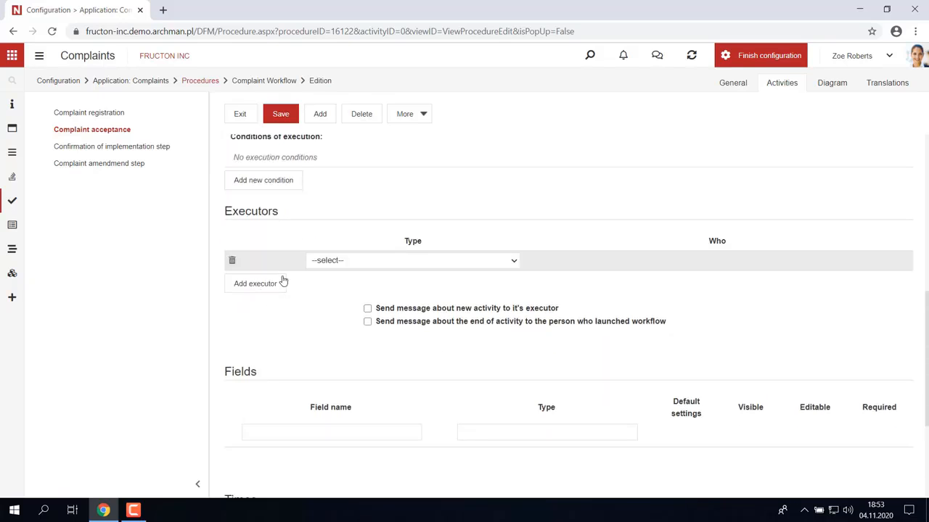
pyautogui.click(320, 262)
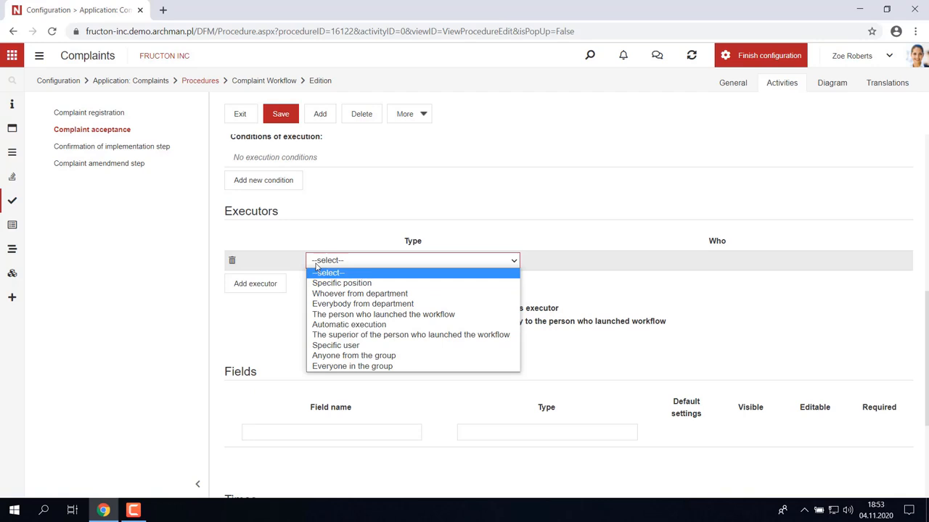
pyautogui.click(327, 305)
pyautogui.click(640, 300)
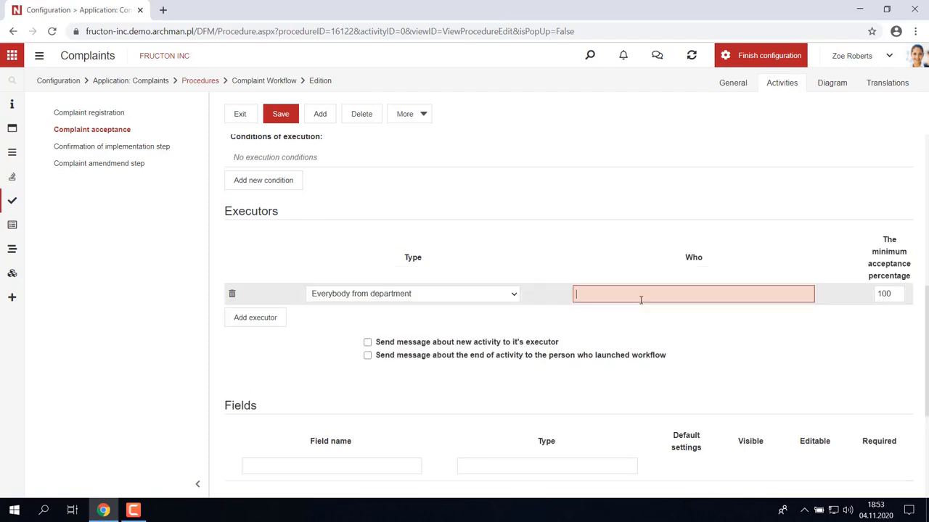
pyautogui.write('Controlli')
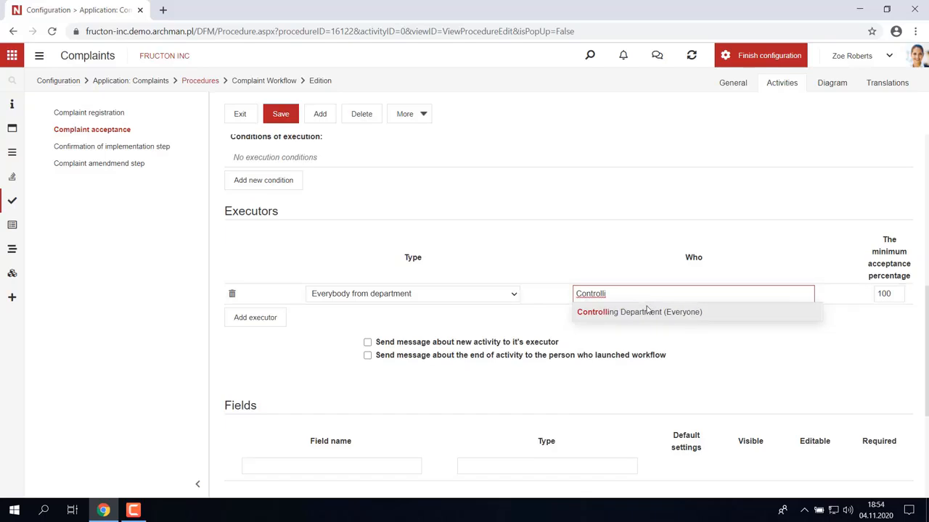
pyautogui.click(648, 311)
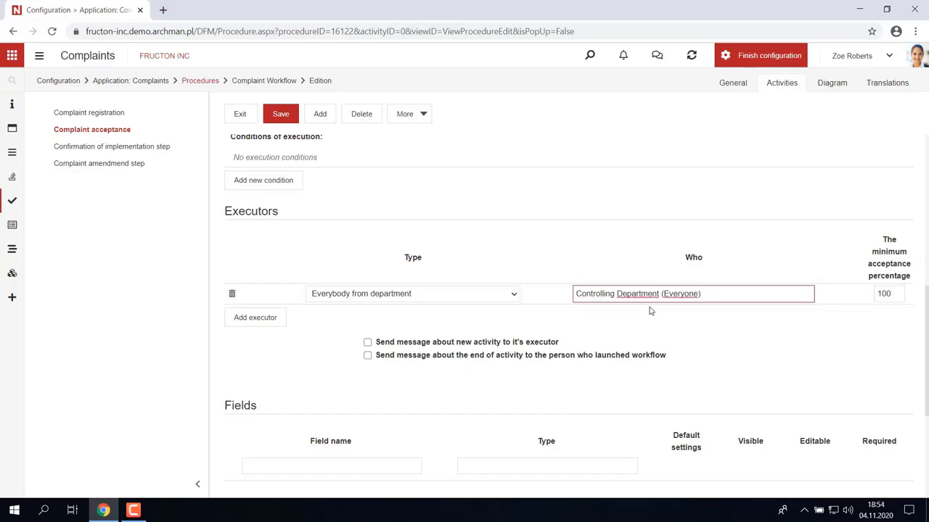
# Make the Submit path of Complaint acceptance change the status to Accepted and rename the path "Accept".
pyautogui.scroll(5, 464, 247)
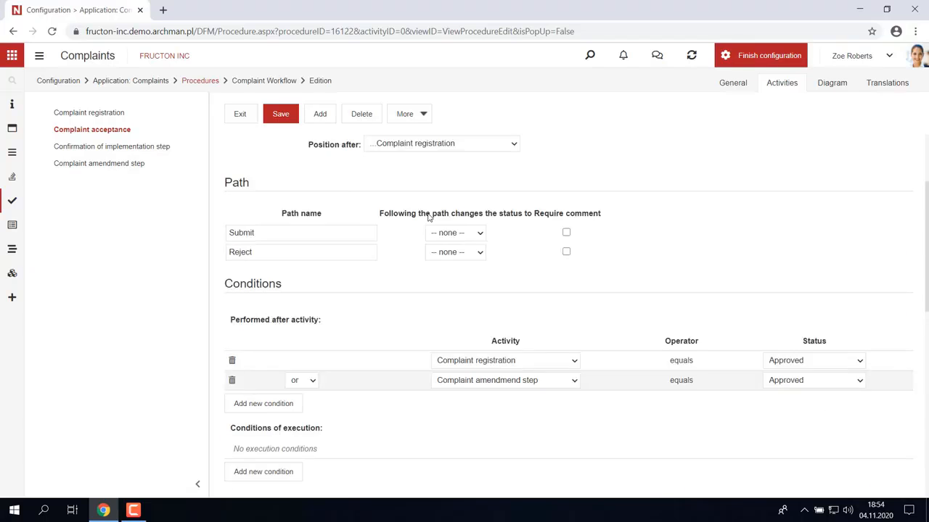
pyautogui.click(480, 306)
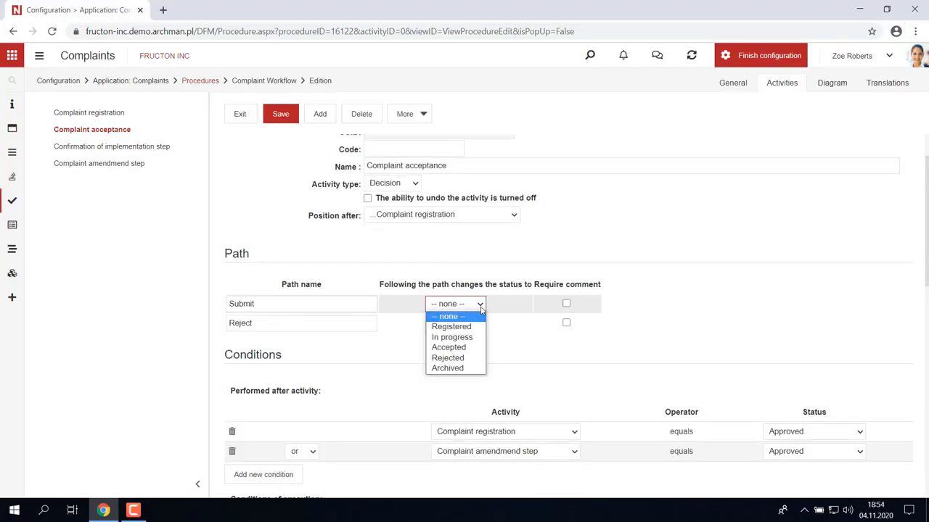
pyautogui.click(473, 349)
pyautogui.doubleClick(293, 304)
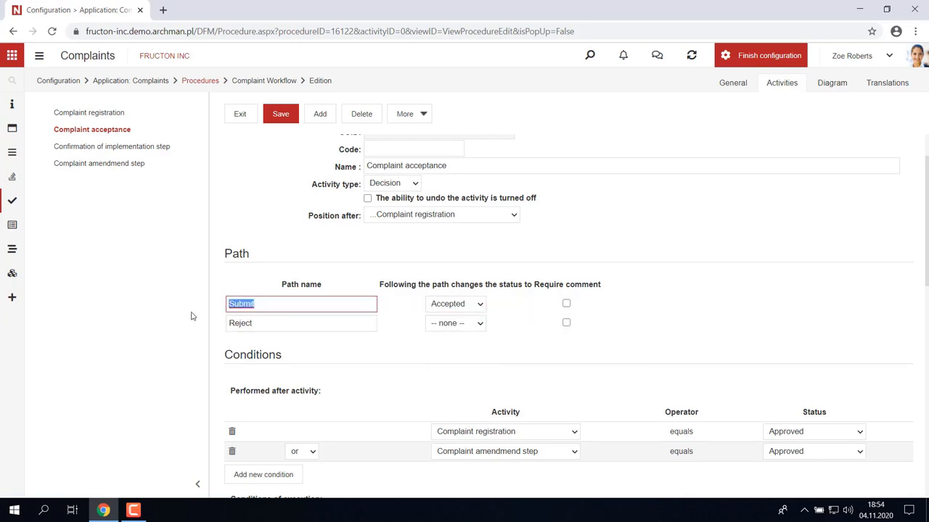
pyautogui.write('Accept')
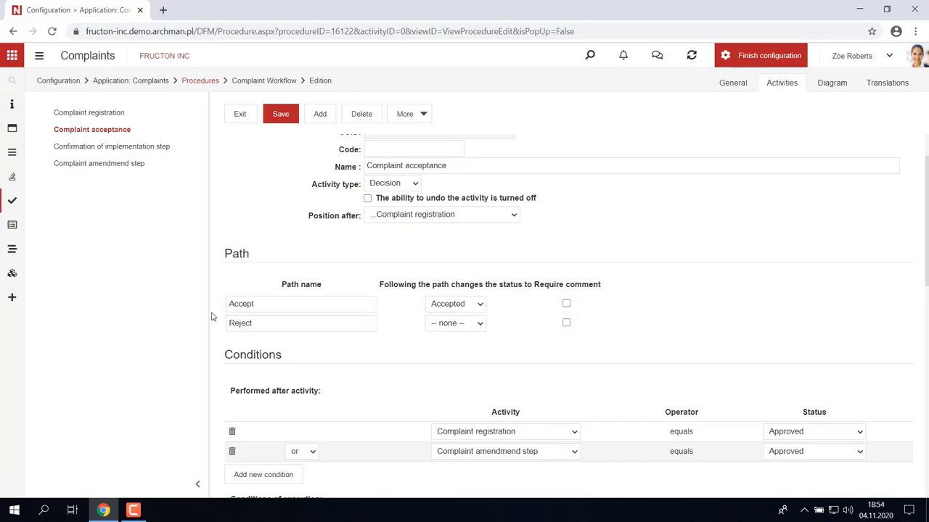
# Make the Reject path of Complaint acceptance change the status to Rejected and save the activity.
pyautogui.click(477, 325)
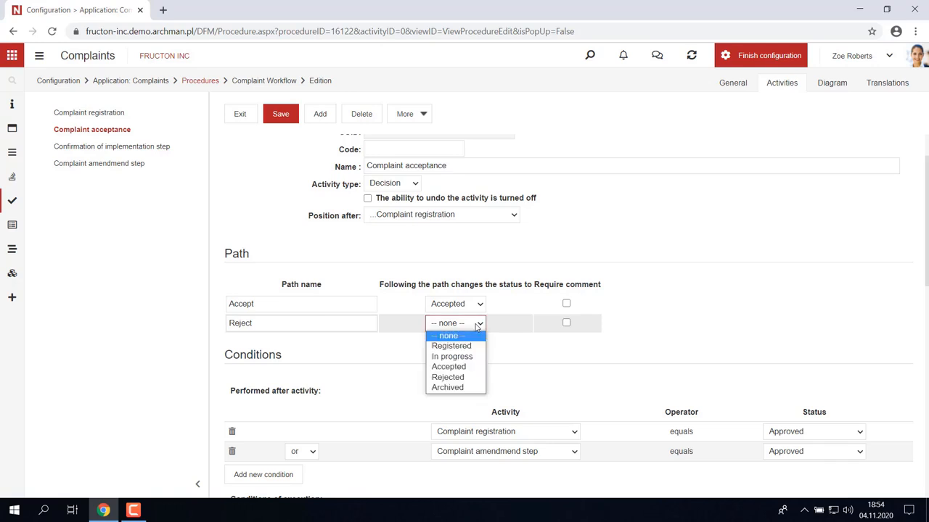
pyautogui.click(467, 378)
pyautogui.click(276, 115)
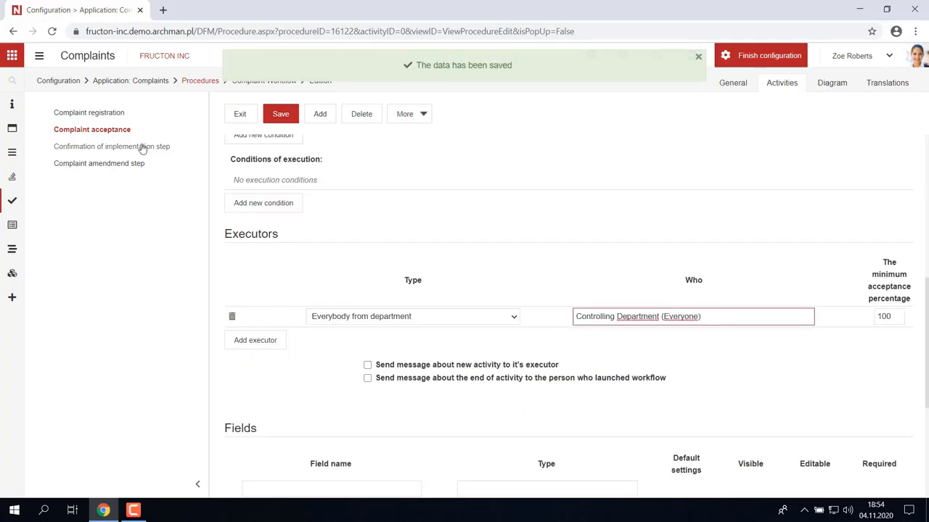
# Add an executor of type "The person who launched the workflow" to the Confirmation of implementation step activity.
pyautogui.click(141, 148)
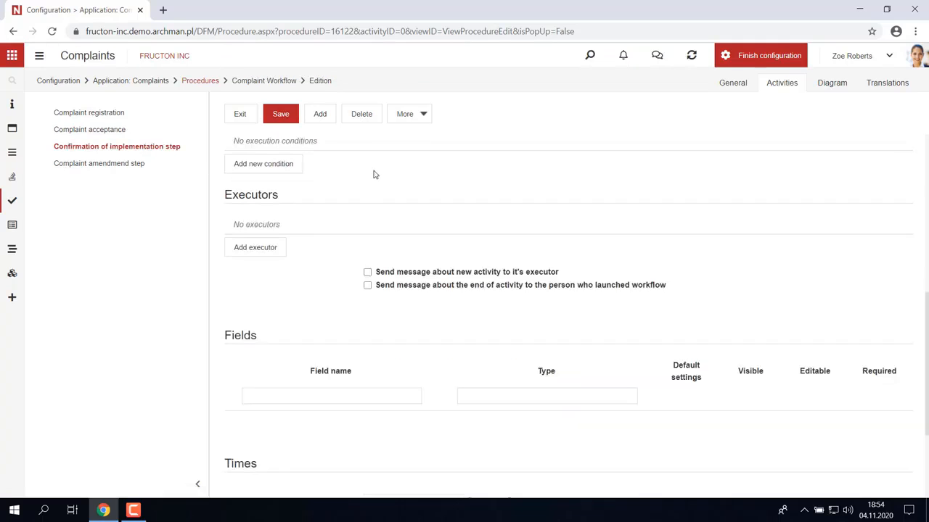
pyautogui.scroll(-2, 388, 163)
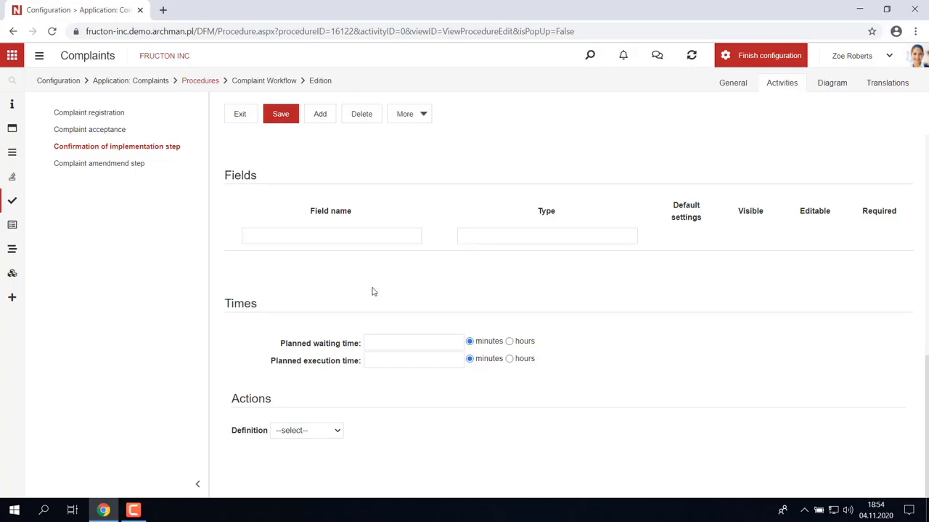
pyautogui.scroll(3, 360, 263)
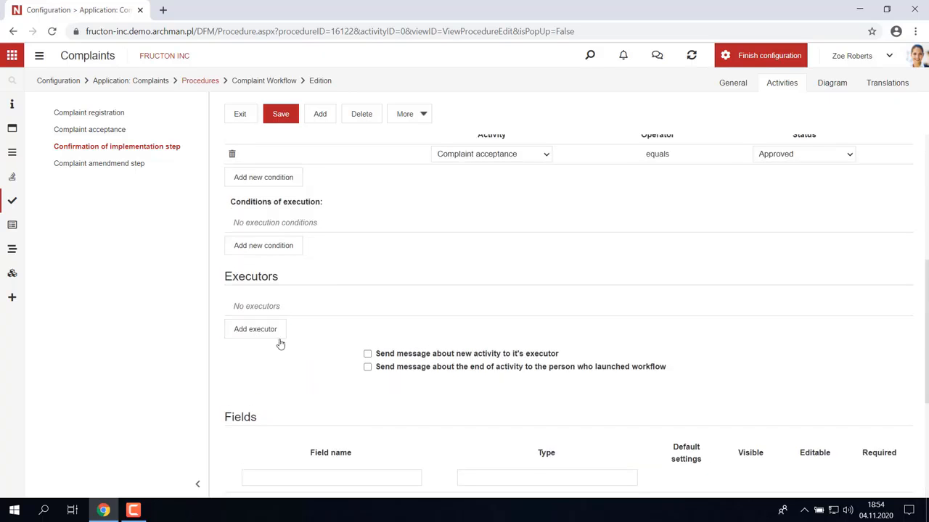
pyautogui.click(255, 330)
pyautogui.click(335, 324)
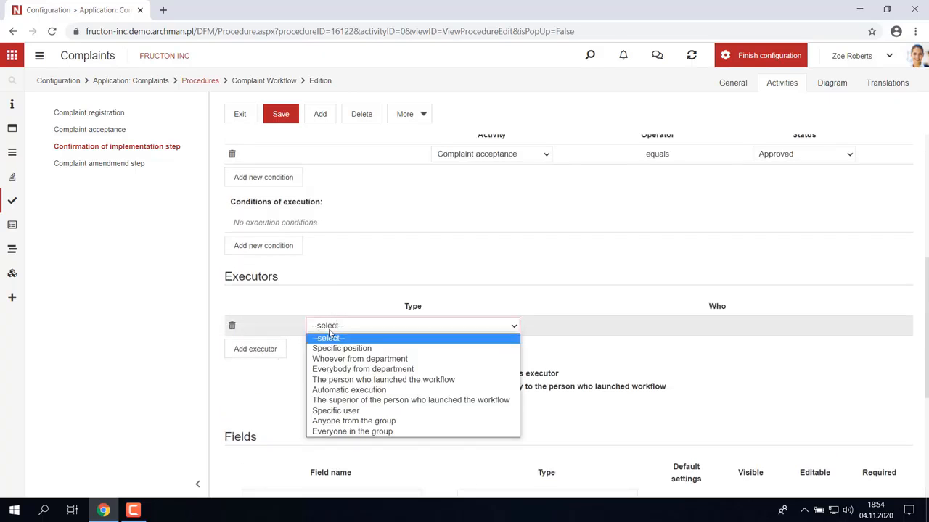
pyautogui.click(373, 380)
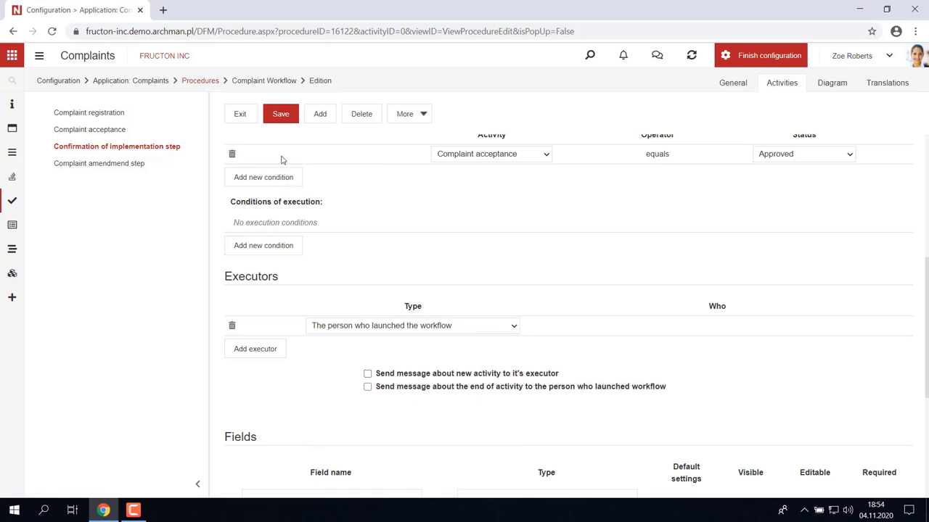
# Make the Submit path of Confirmation of implementation step change the status to Archived and save the activity.
pyautogui.scroll(5, 390, 279)
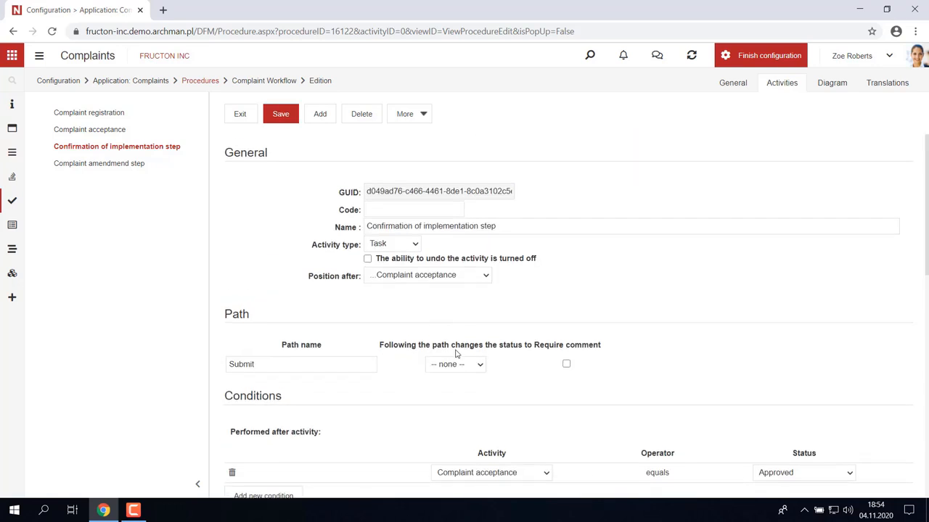
pyautogui.scroll(-2, 456, 354)
pyautogui.click(480, 244)
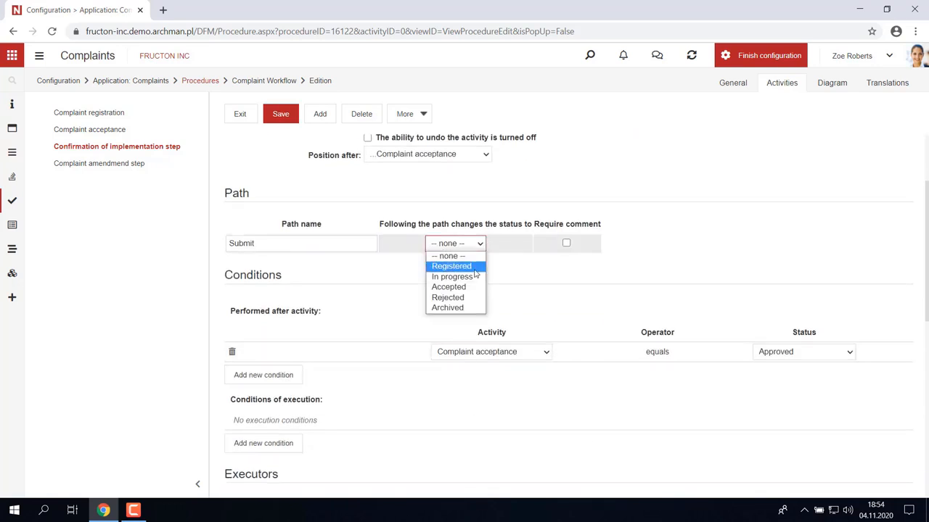
pyautogui.click(457, 308)
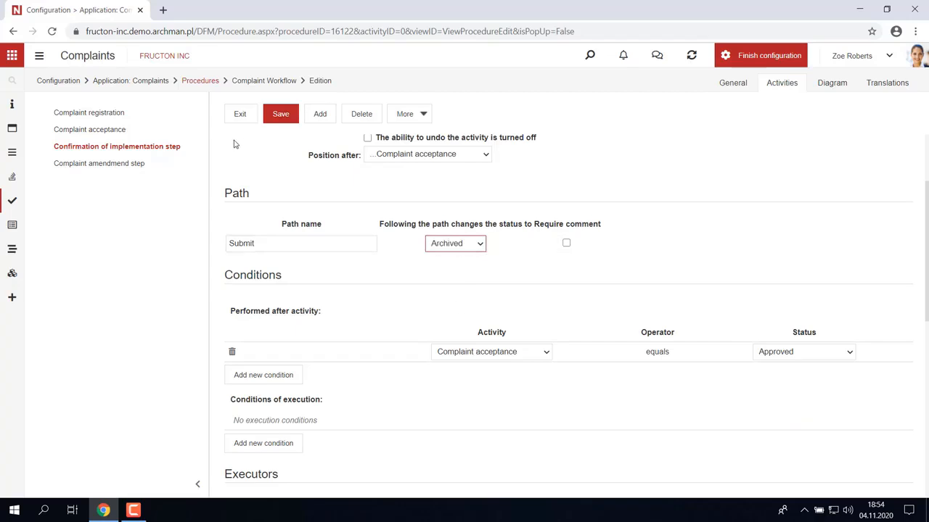
pyautogui.click(286, 115)
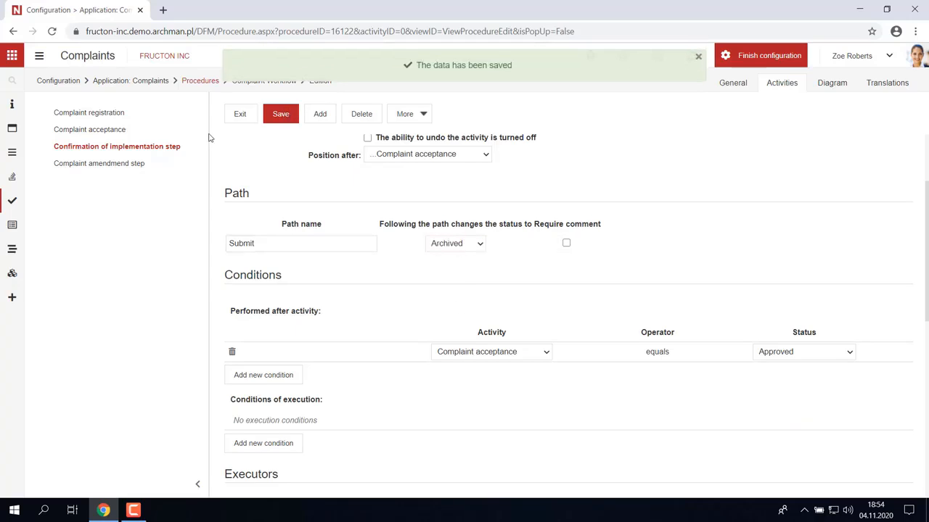
# Add an executor of type "The person who launched the workflow" to the Complaint amendmend step activity.
pyautogui.click(127, 167)
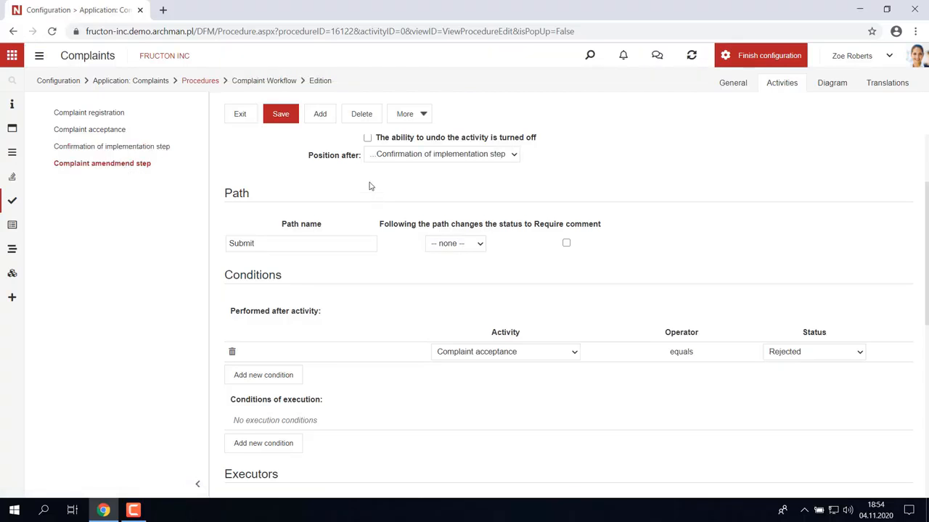
pyautogui.scroll(-4, 368, 186)
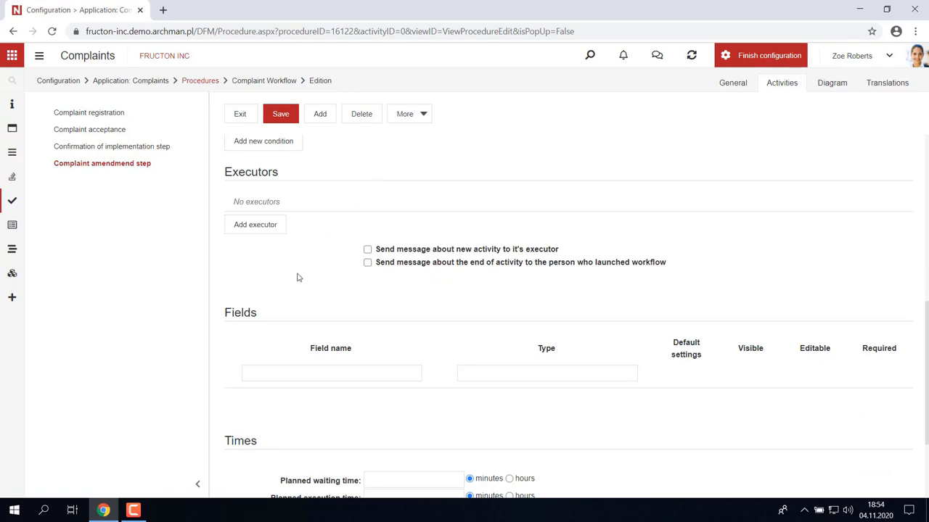
pyautogui.click(265, 230)
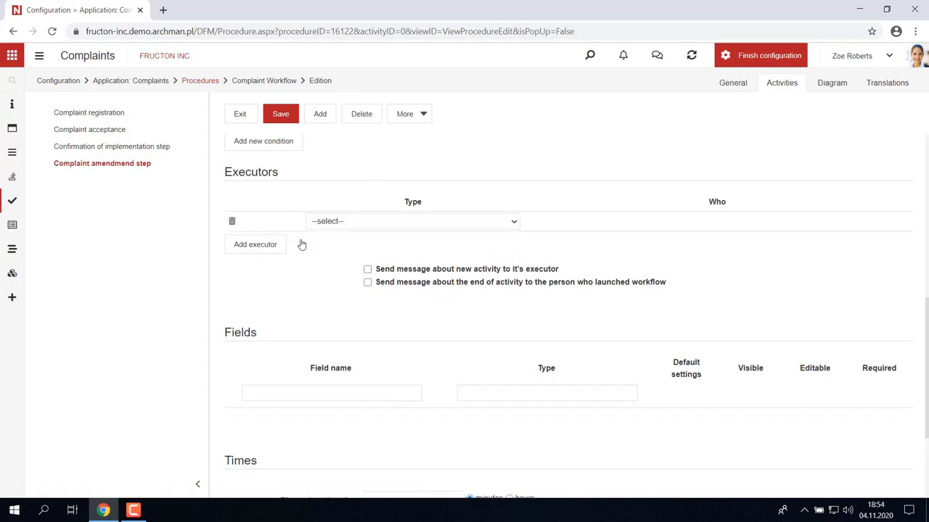
pyautogui.click(353, 223)
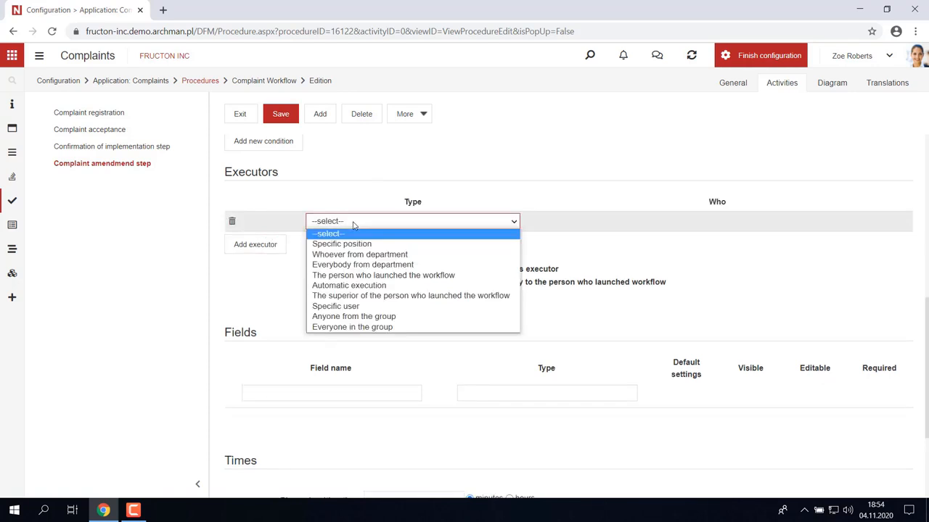
pyautogui.click(374, 276)
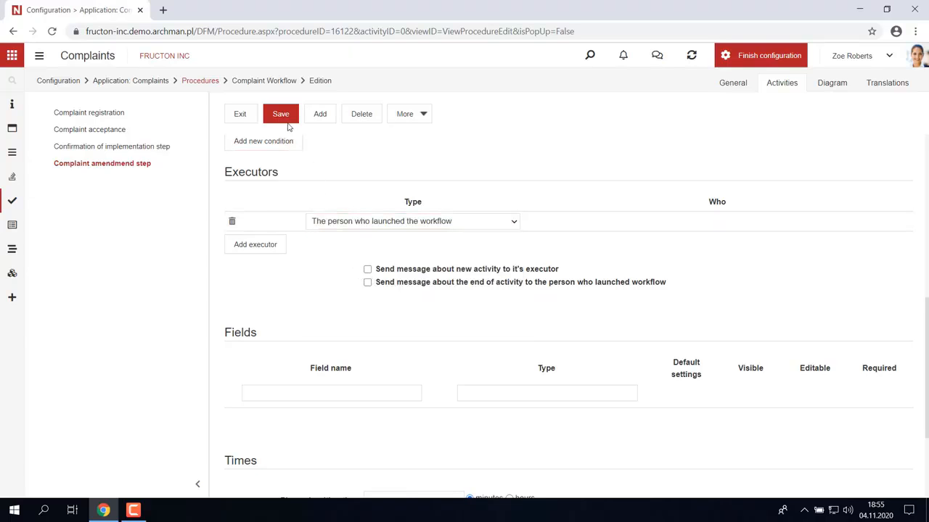
# Make the Submit path of Complaint amendmend step change the status to Registered and save the activity.
pyautogui.scroll(5, 385, 251)
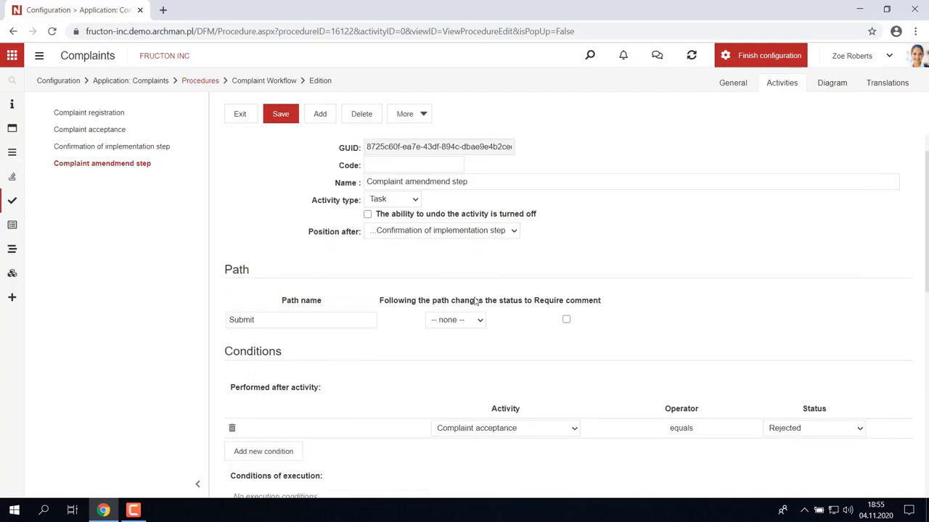
pyautogui.scroll(-1, 479, 304)
pyautogui.click(479, 305)
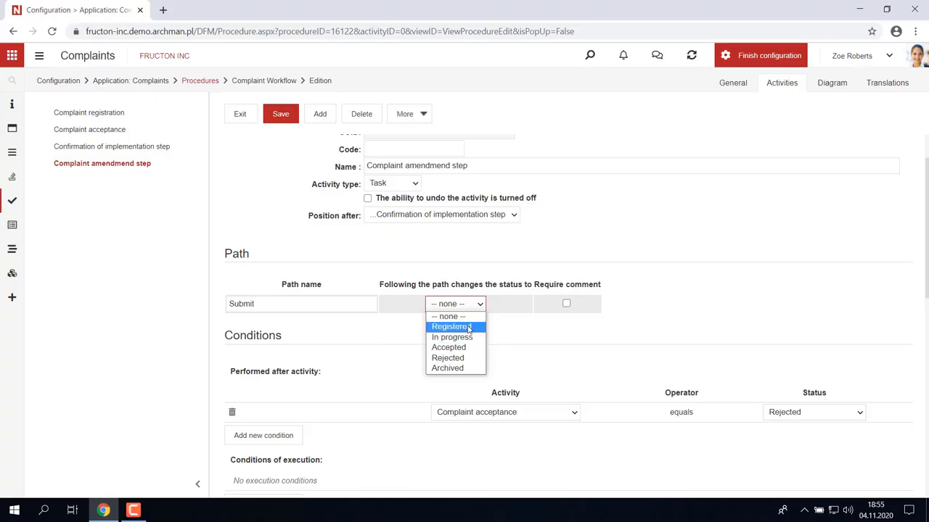
pyautogui.click(468, 327)
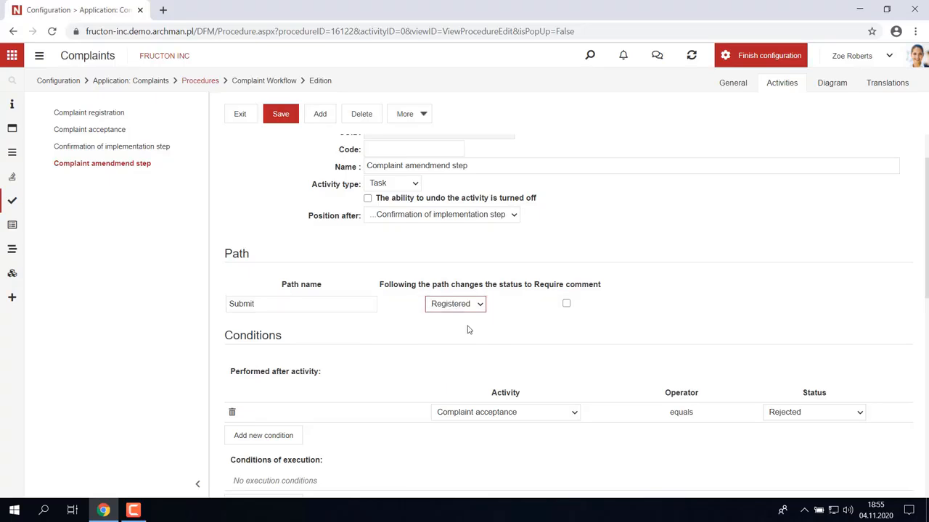
pyautogui.click(282, 114)
# Create and save a new list in the Complaints application based on the Documents table with document type Complaints submission.
pyautogui.moveTo(12, 225)
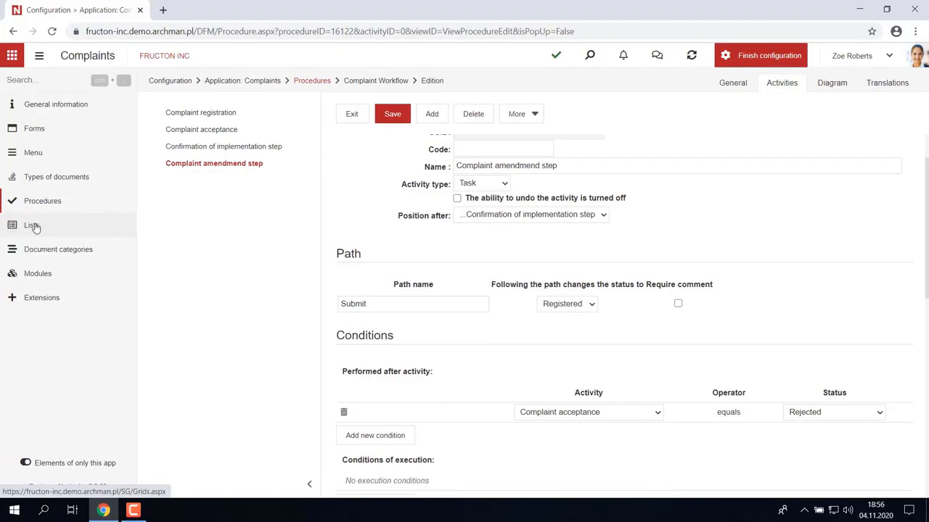
pyautogui.click(33, 226)
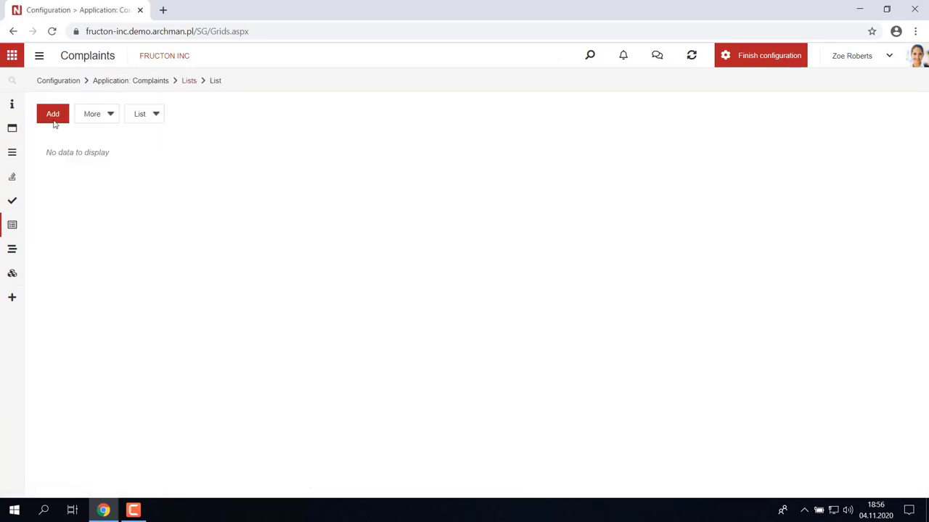
pyautogui.click(53, 116)
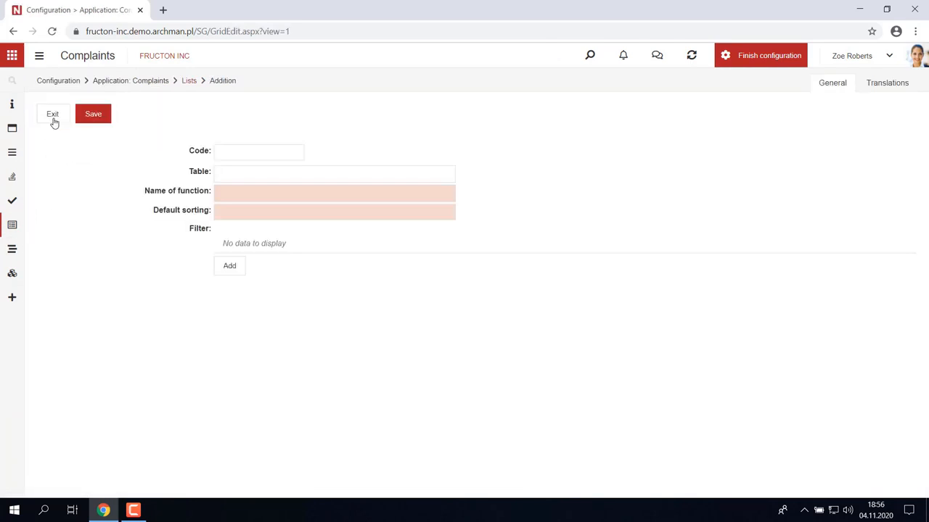
pyautogui.click(224, 191)
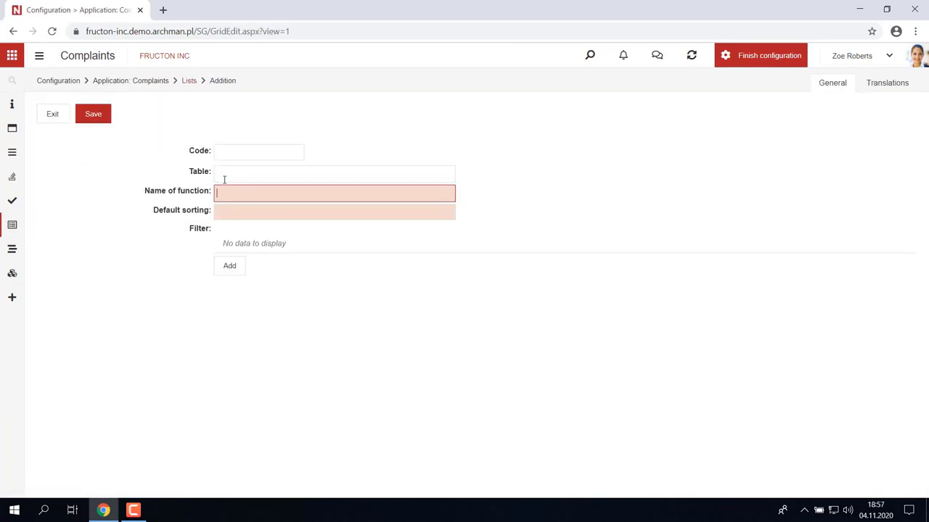
pyautogui.click(224, 172)
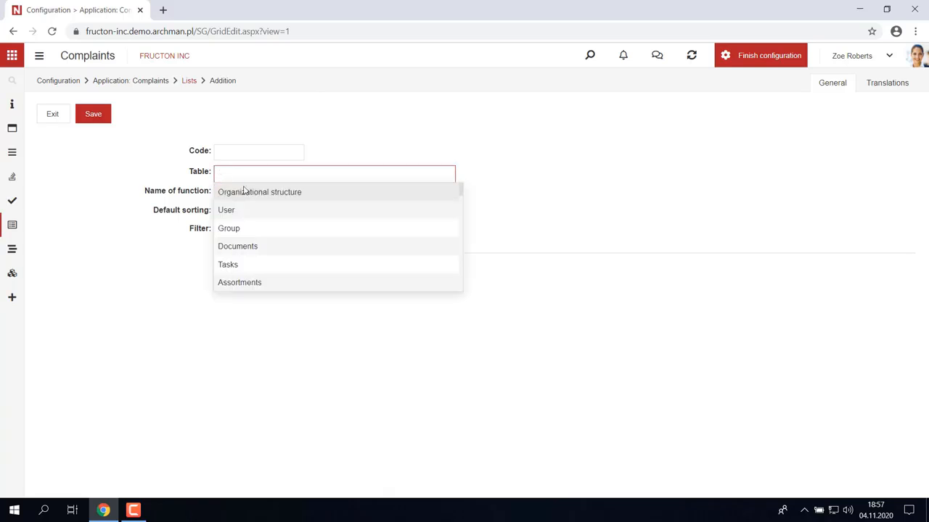
pyautogui.click(246, 251)
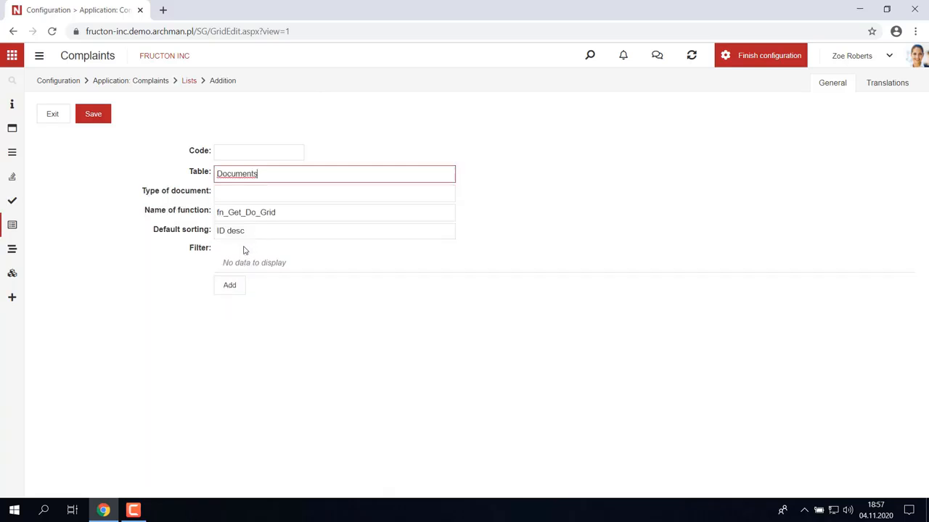
pyautogui.click(223, 193)
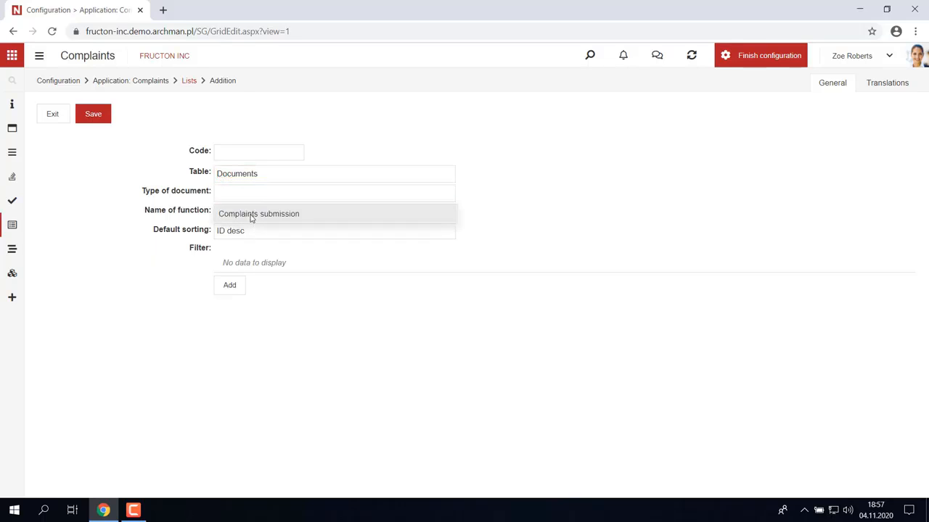
pyautogui.click(251, 215)
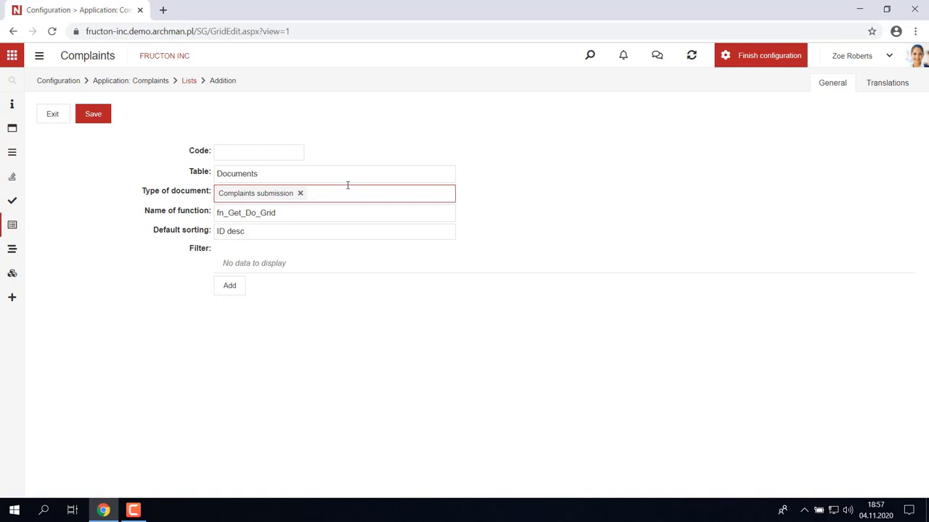
pyautogui.click(94, 113)
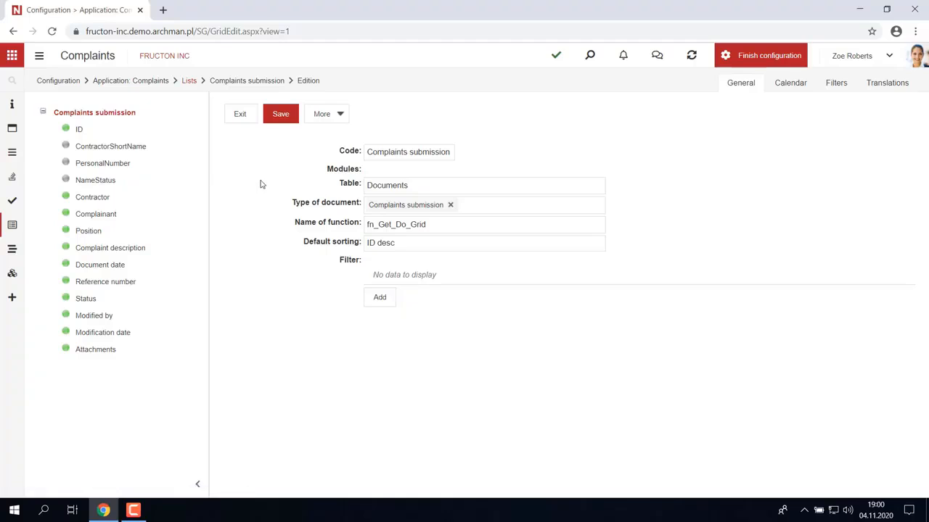
# Reorder the Complaints submission list columns so that Complainant, Contractor and Status directly follow ID.
pyautogui.moveTo(101, 220); pyautogui.dragTo(92, 146)
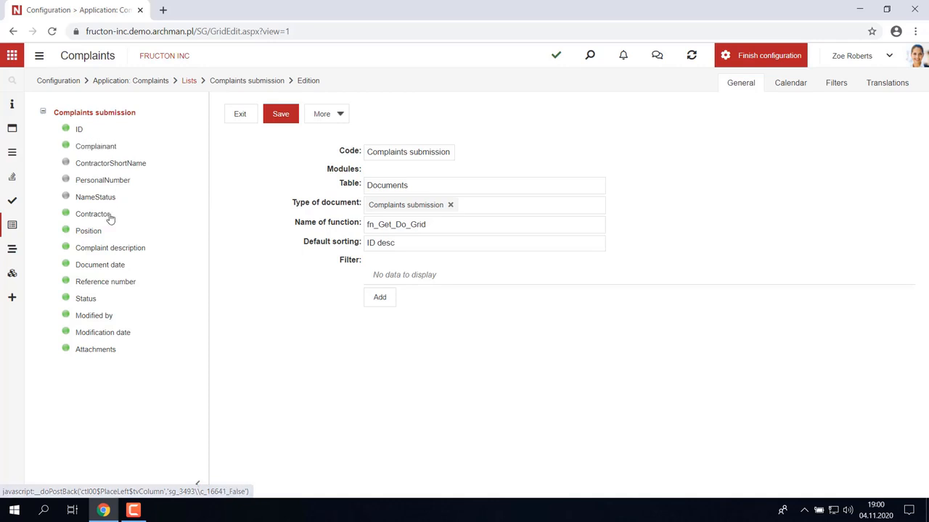
pyautogui.moveTo(111, 219); pyautogui.dragTo(99, 162)
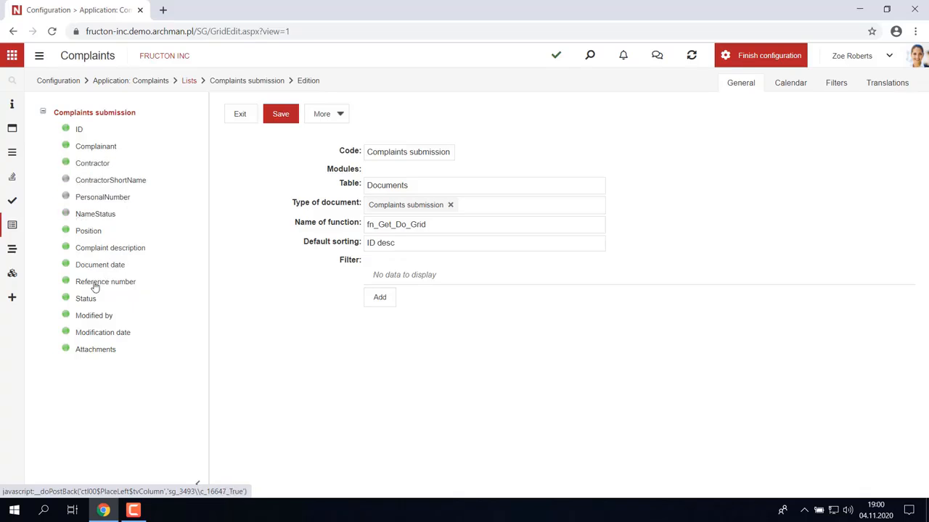
pyautogui.moveTo(85, 304); pyautogui.dragTo(79, 181)
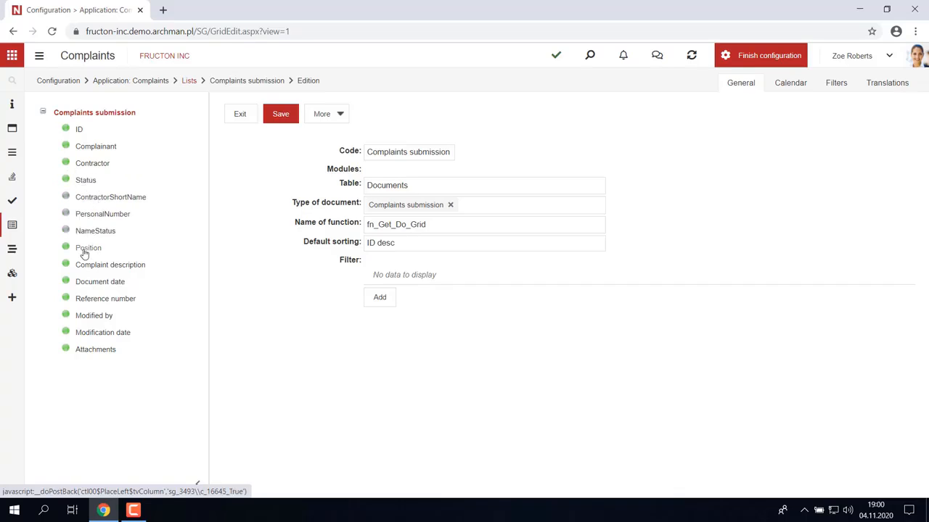
# Set the Position column to default hidden, and make the Complainant column always visible and save it.
pyautogui.click(85, 248)
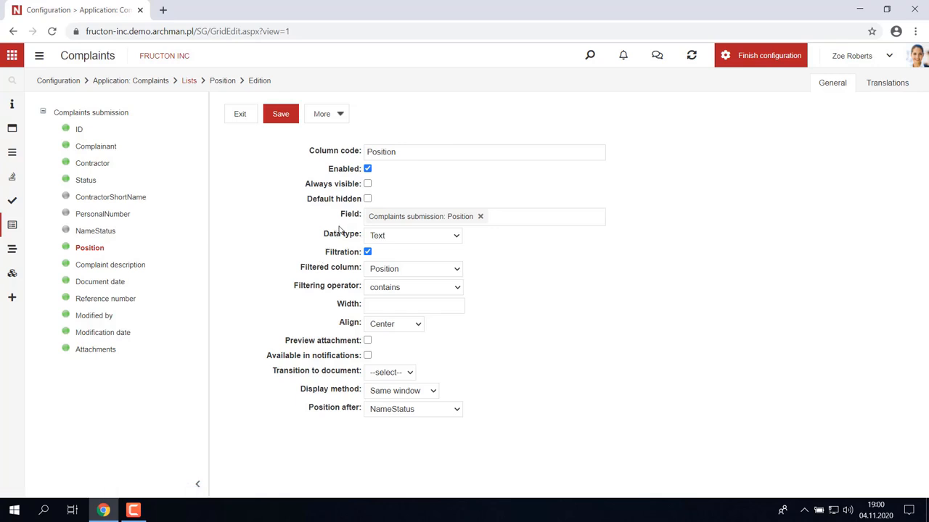
pyautogui.click(367, 199)
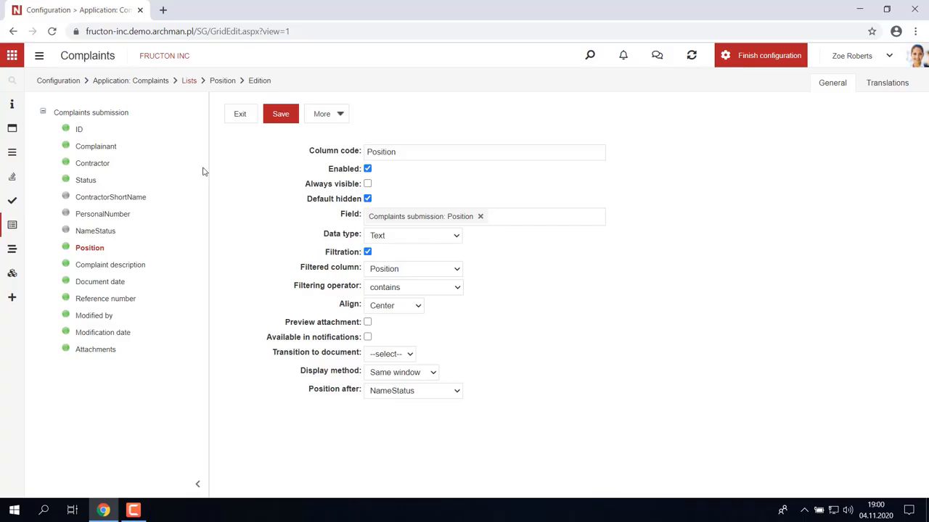
pyautogui.click(99, 148)
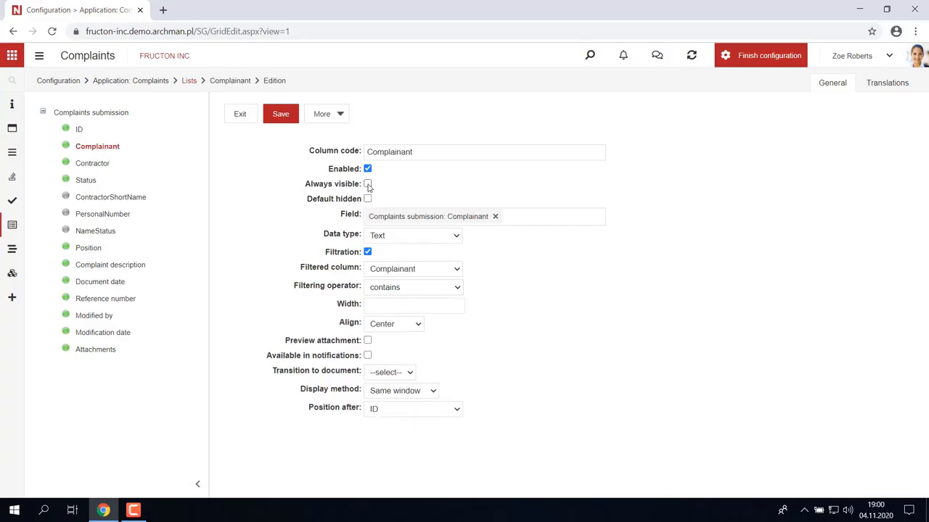
pyautogui.click(275, 118)
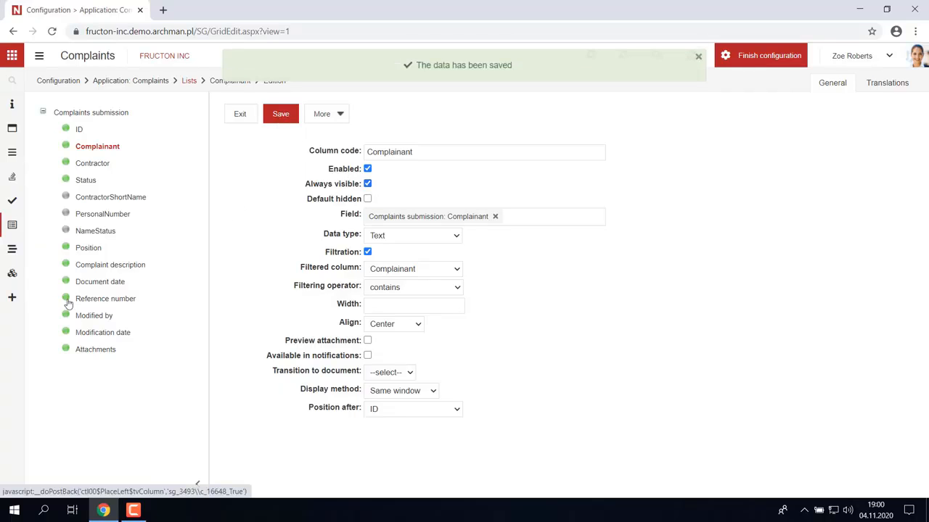
# Move the Reference number column directly after Status and set the Complaint description column to default hidden.
pyautogui.moveTo(98, 305); pyautogui.dragTo(82, 198)
pyautogui.click(110, 283)
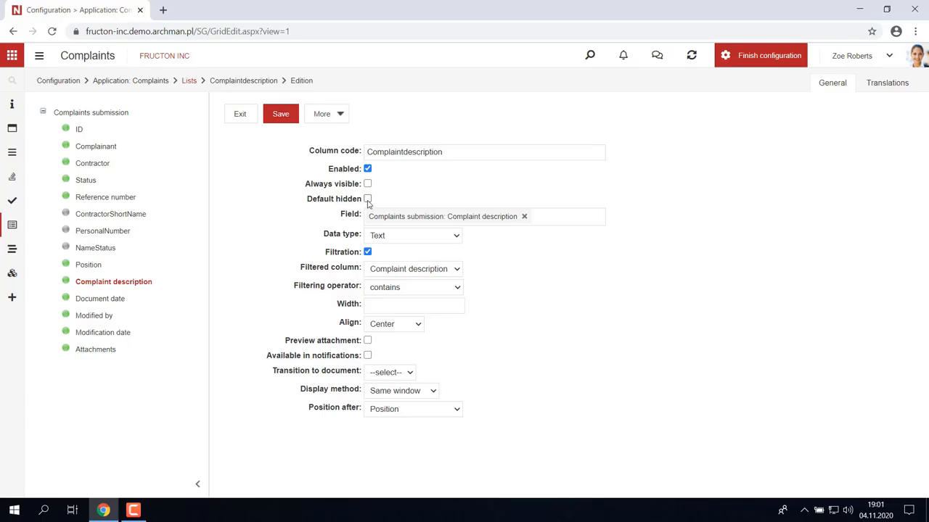
pyautogui.click(368, 199)
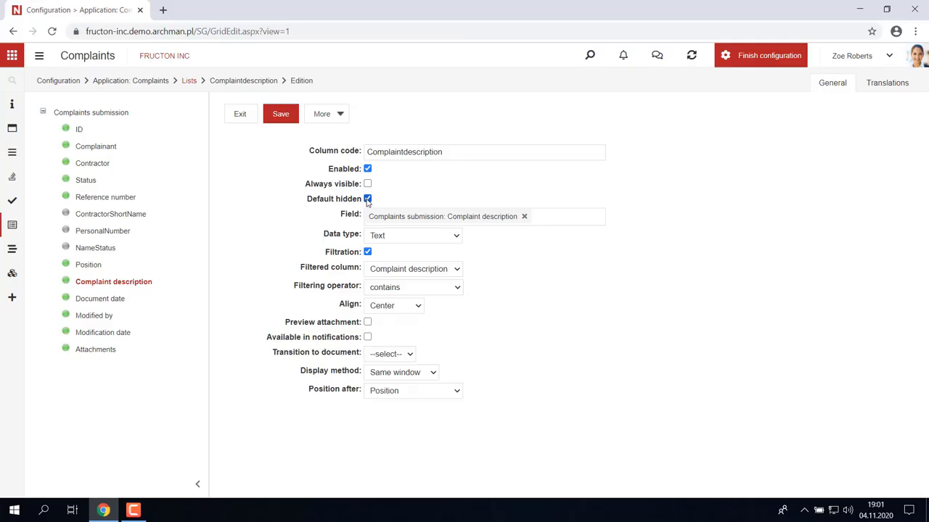
# Save the Complaint description column settings.
pyautogui.click(281, 116)
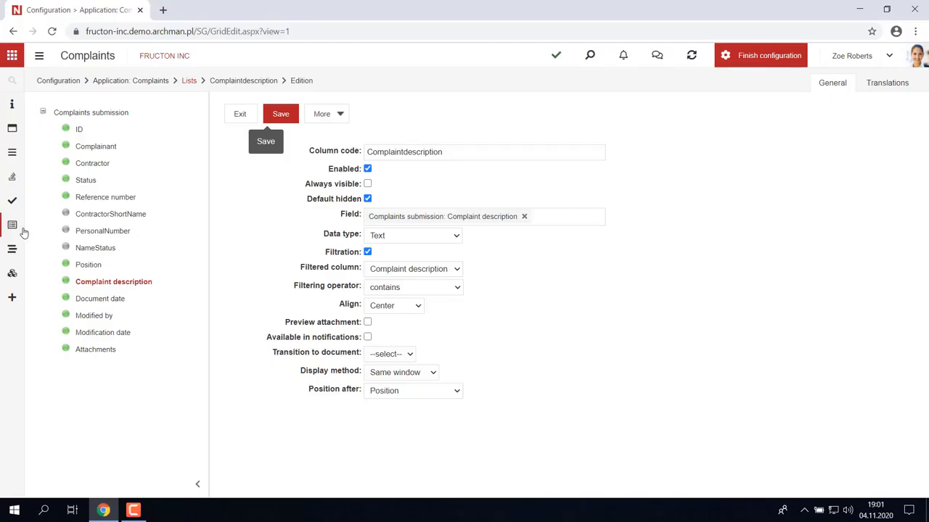
# Create and save a document category with code CNT and name Complaints, positioned after Sales documents.
pyautogui.moveTo(12, 254)
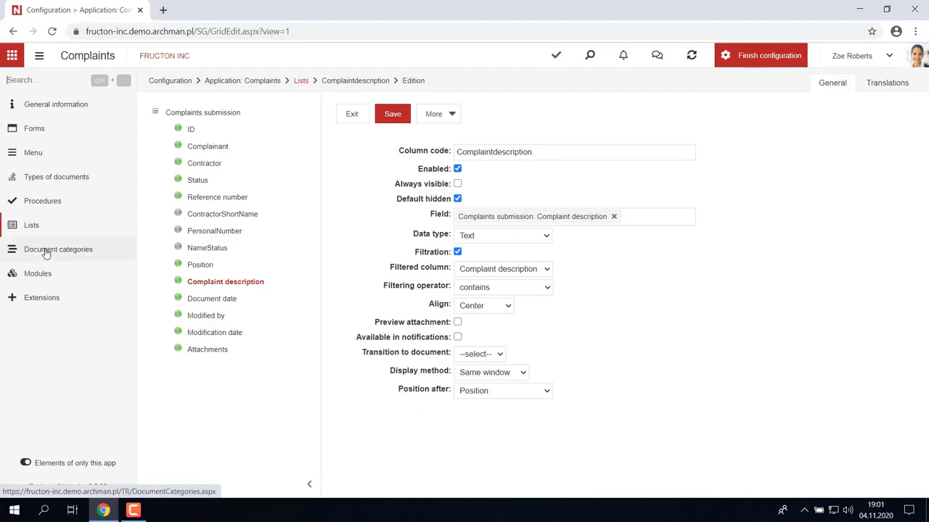
pyautogui.click(45, 252)
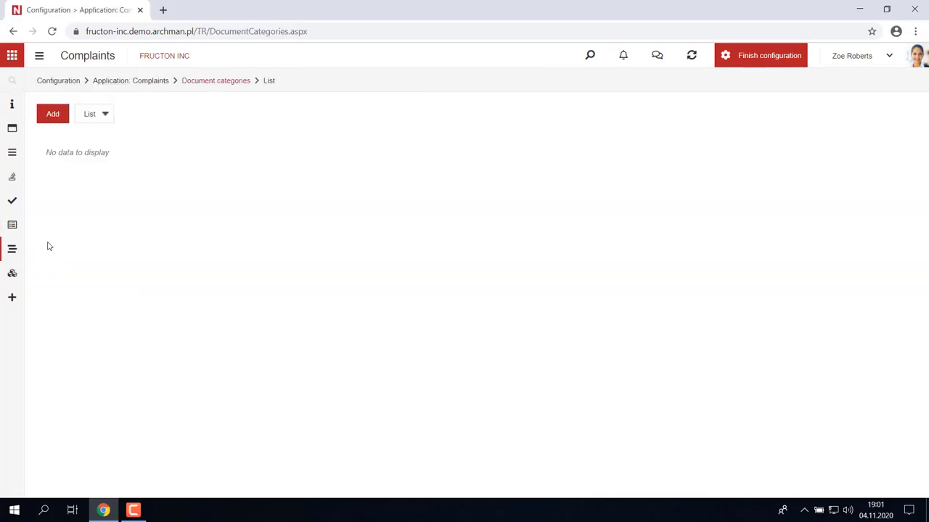
pyautogui.click(54, 116)
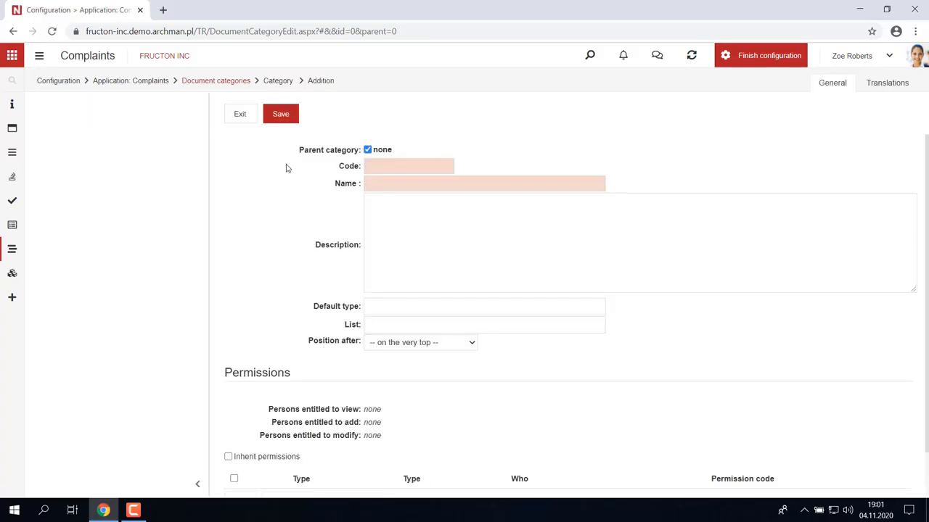
pyautogui.click(382, 165)
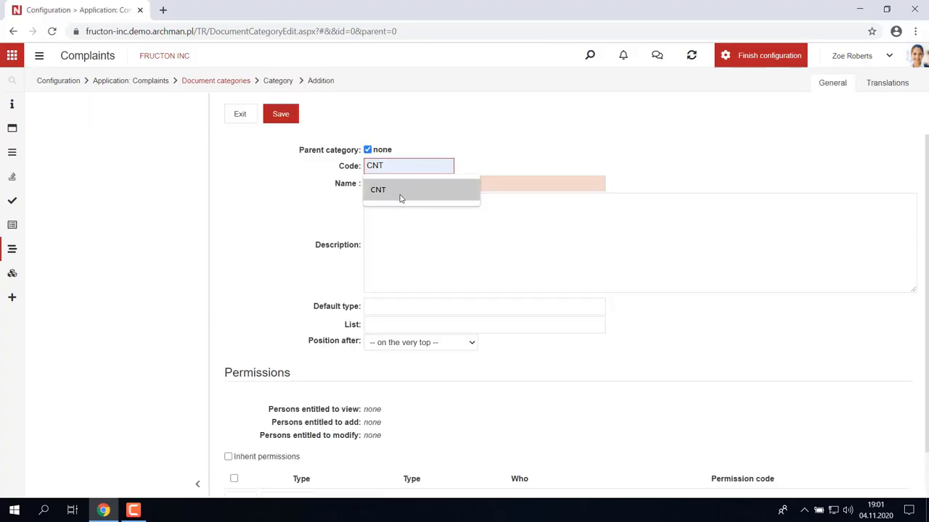
pyautogui.click(399, 198)
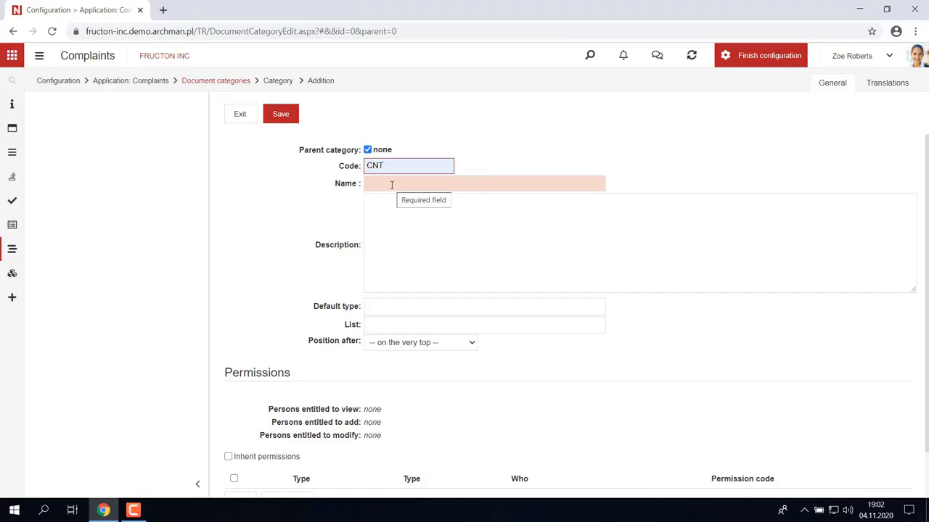
pyautogui.click(392, 185)
pyautogui.click(427, 230)
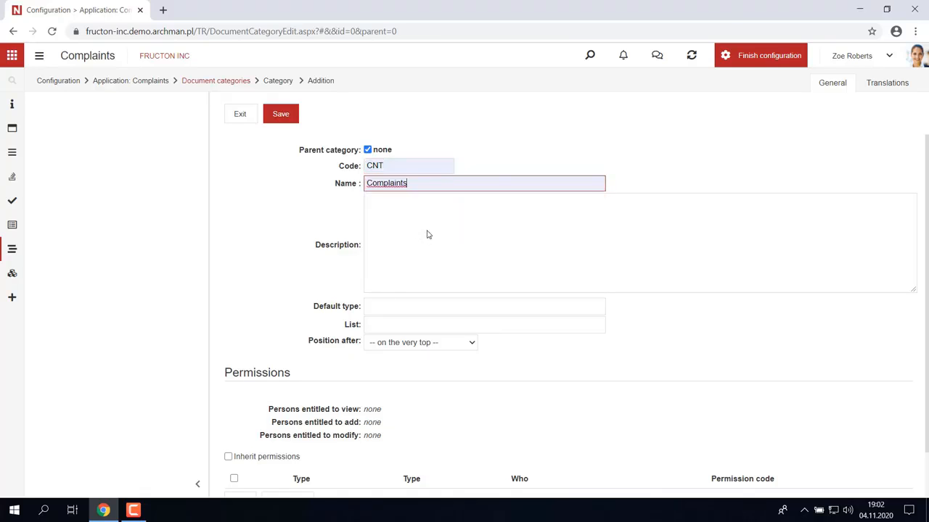
pyautogui.scroll(-1, 417, 279)
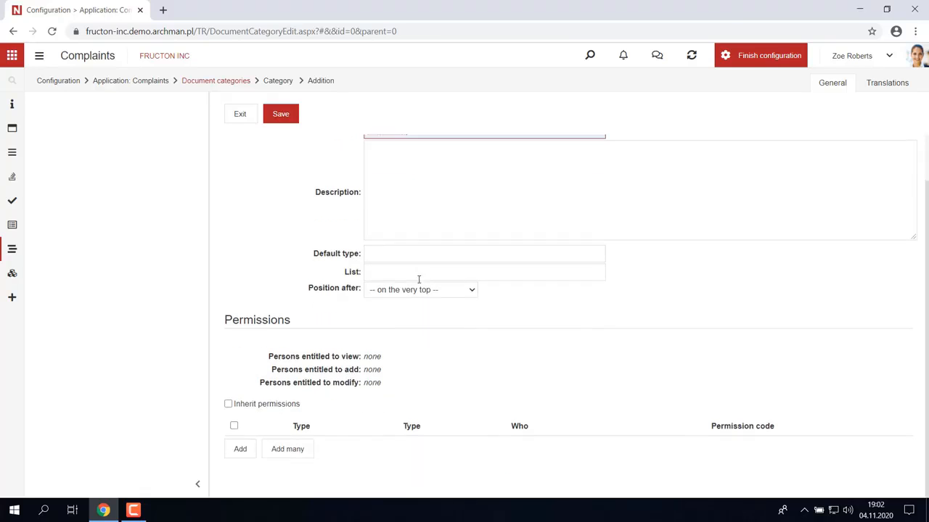
pyautogui.click(471, 292)
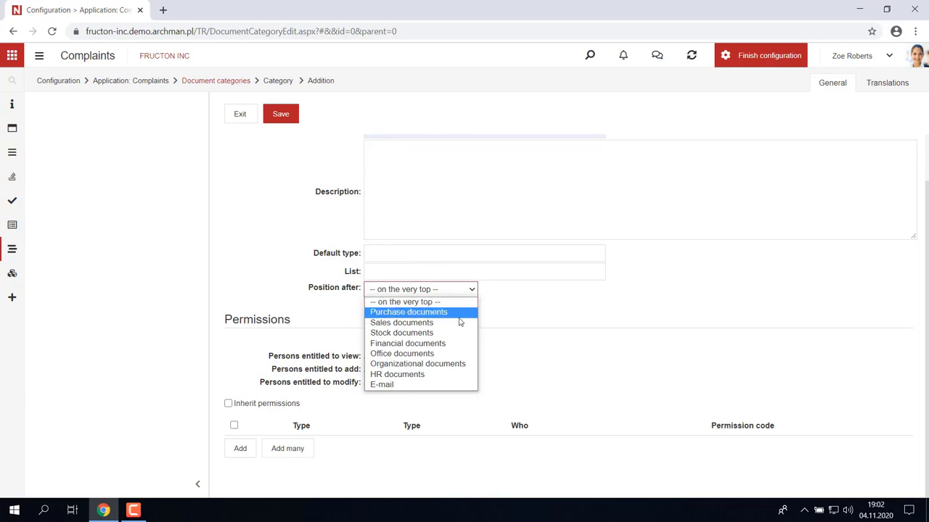
pyautogui.click(454, 323)
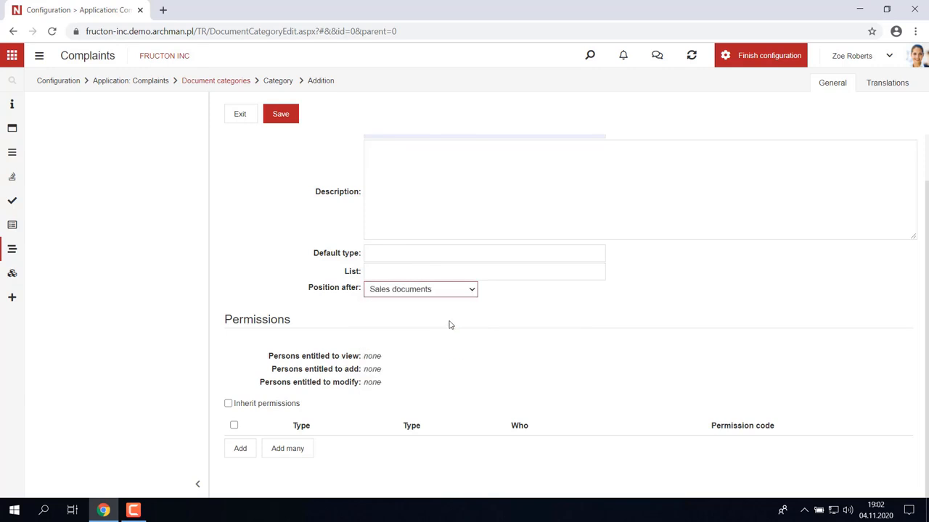
pyautogui.click(283, 117)
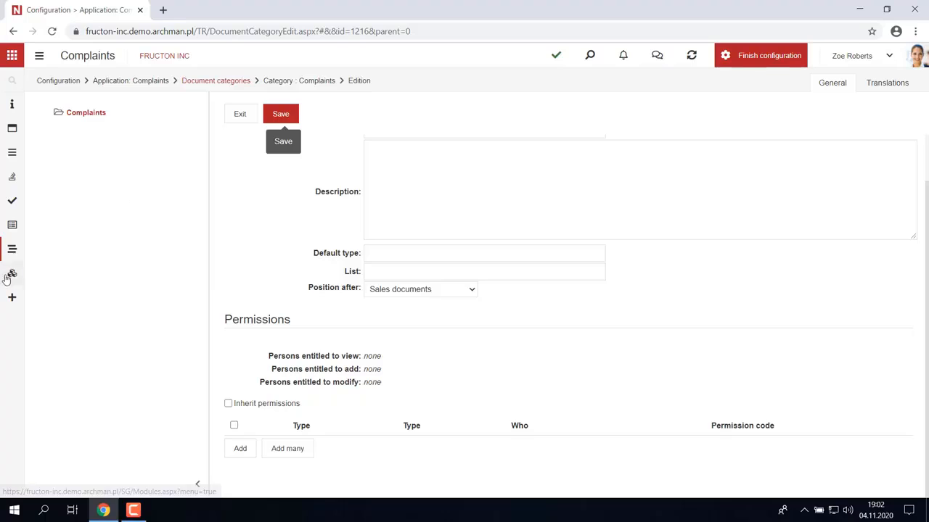
# Add a new module named Complaints with the icon fas fa-exclamation-triangle.
pyautogui.click(23, 273)
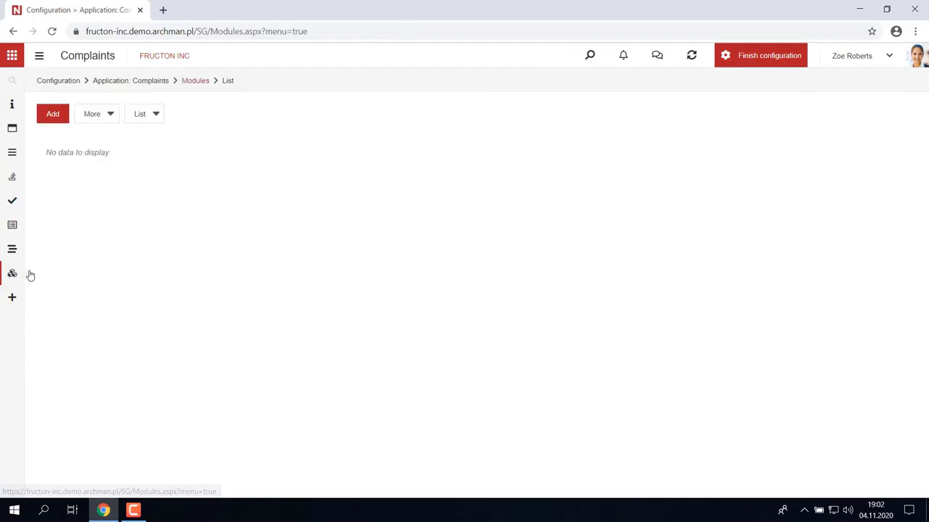
pyautogui.click(52, 117)
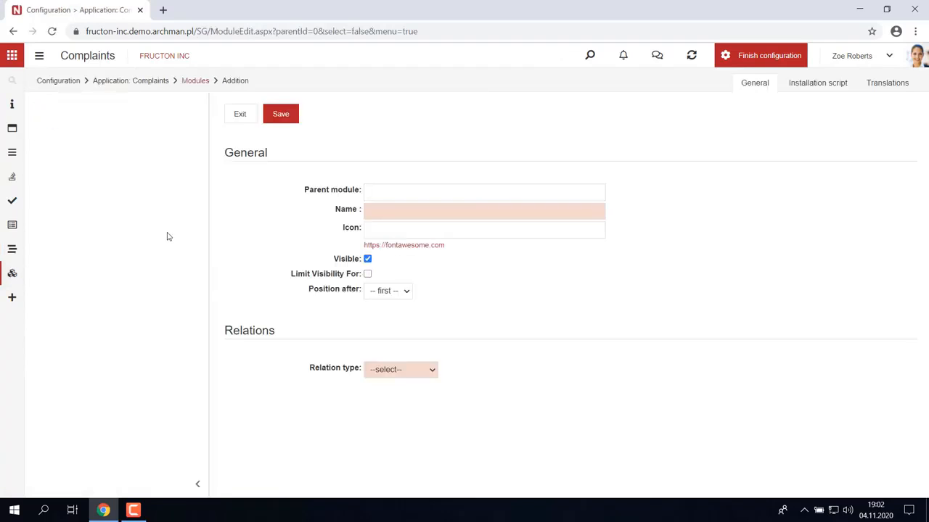
pyautogui.click(387, 209)
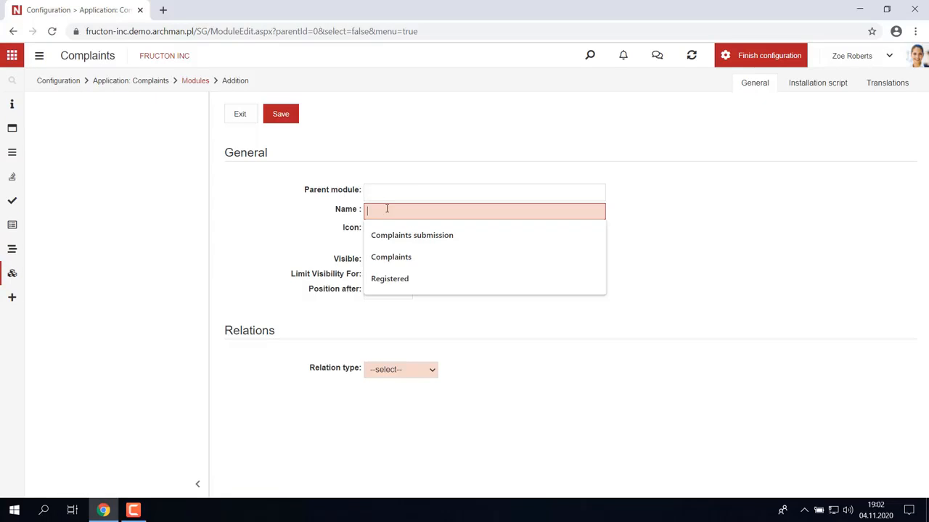
pyautogui.click(414, 259)
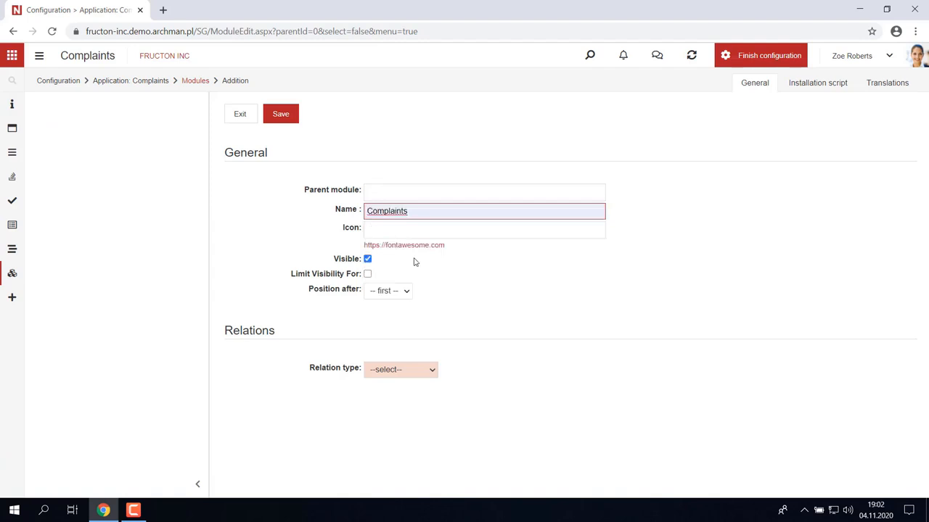
pyautogui.click(403, 228)
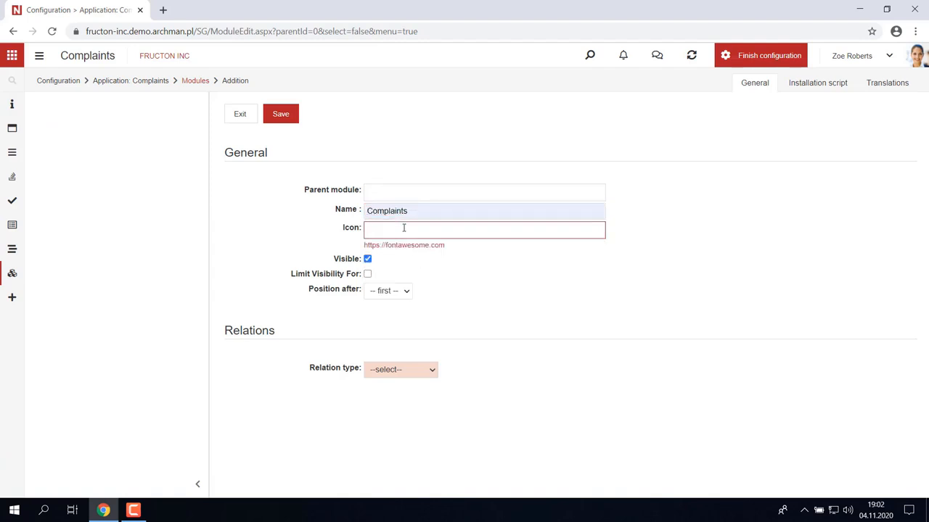
pyautogui.write('excla')
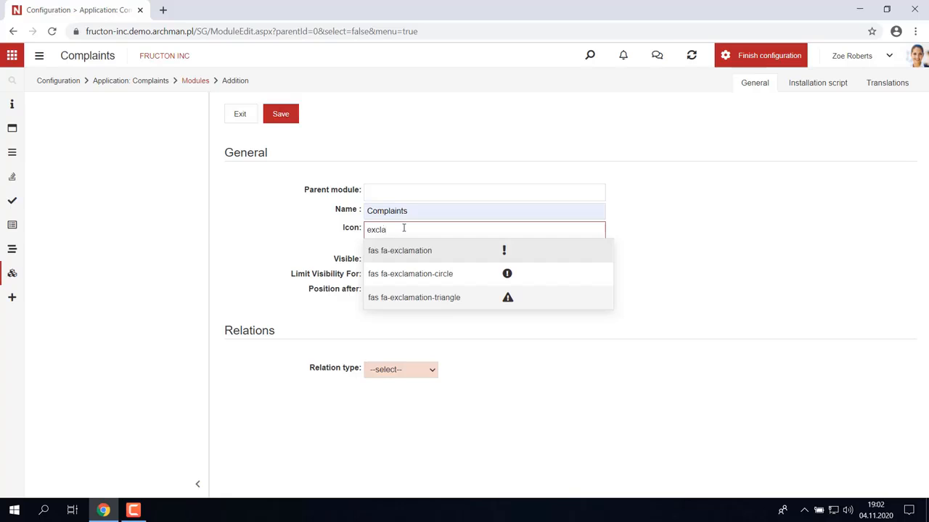
pyautogui.click(425, 297)
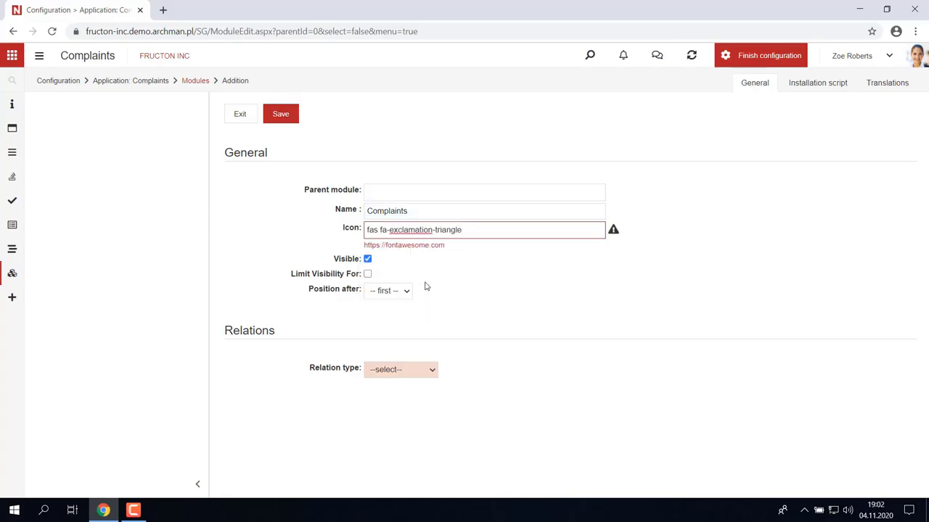
# Relate the module to the Complaints submission list with default document type Complaints submission and default category Complaints, and save it.
pyautogui.click(424, 377)
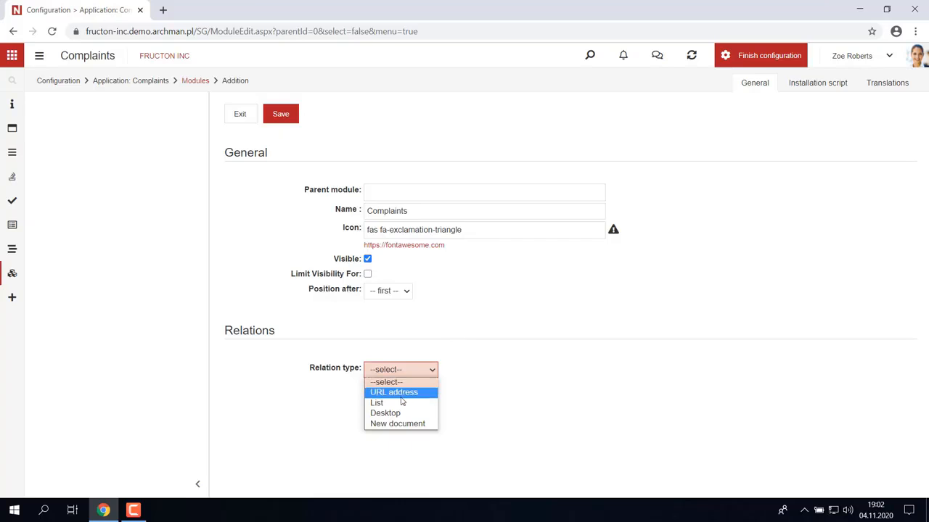
pyautogui.click(401, 404)
pyautogui.click(391, 390)
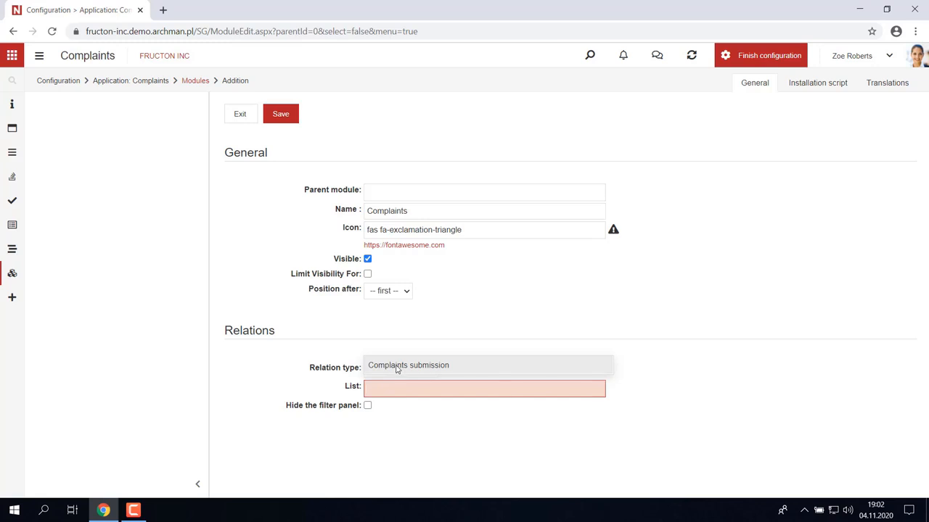
pyautogui.click(397, 367)
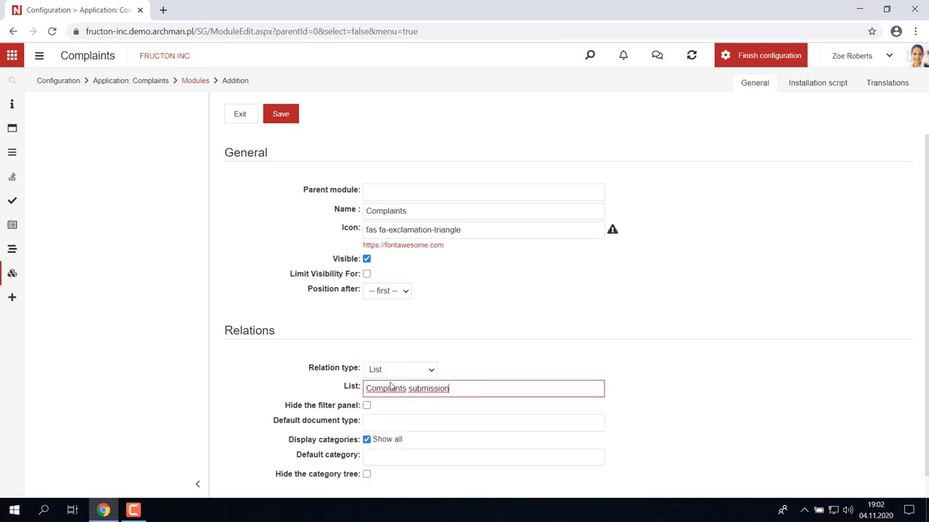
pyautogui.scroll(-1, 382, 399)
pyautogui.click(374, 396)
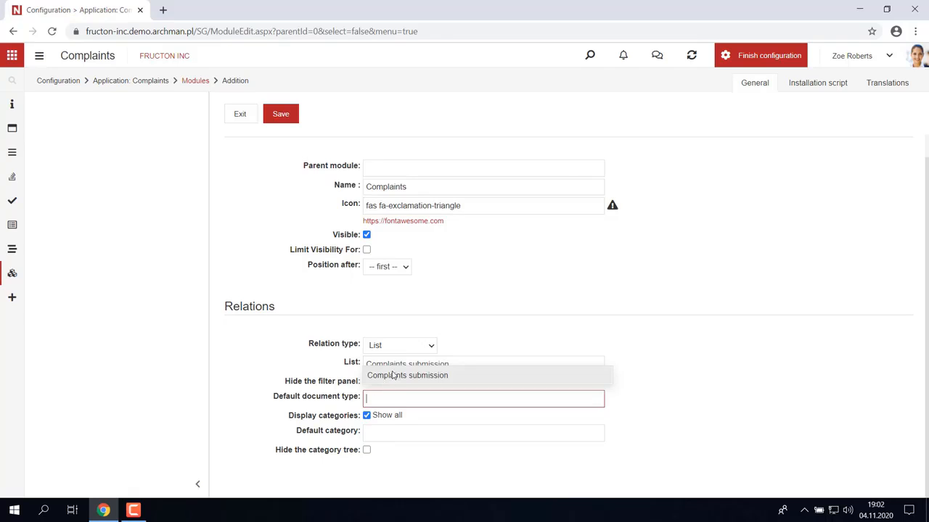
pyautogui.click(392, 374)
pyautogui.click(374, 432)
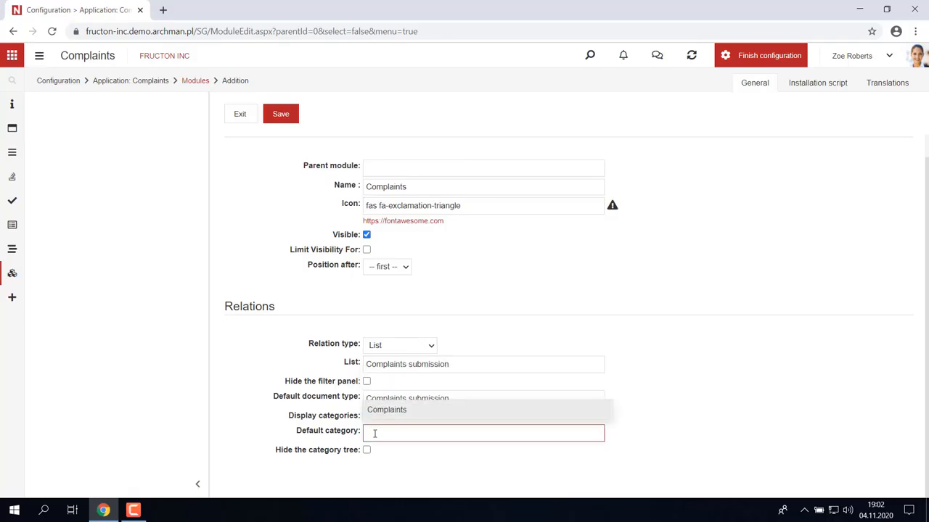
pyautogui.click(386, 411)
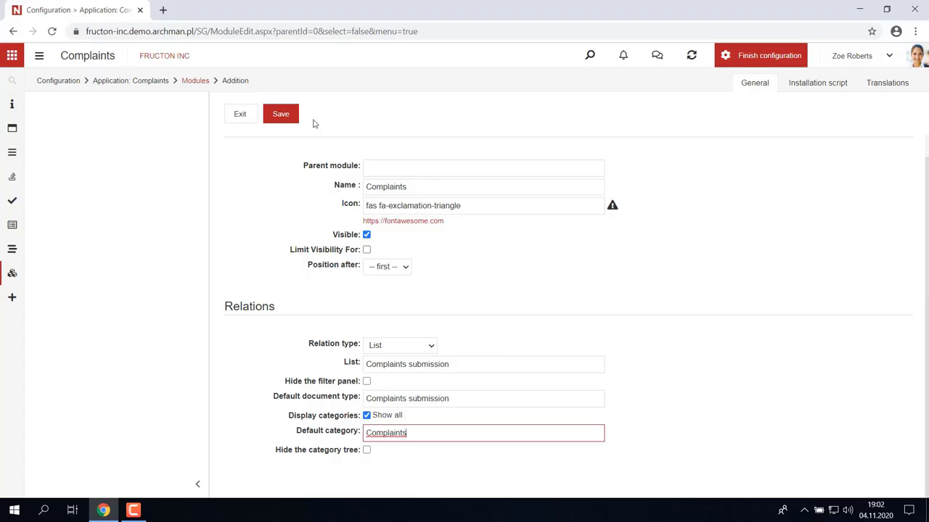
pyautogui.click(282, 115)
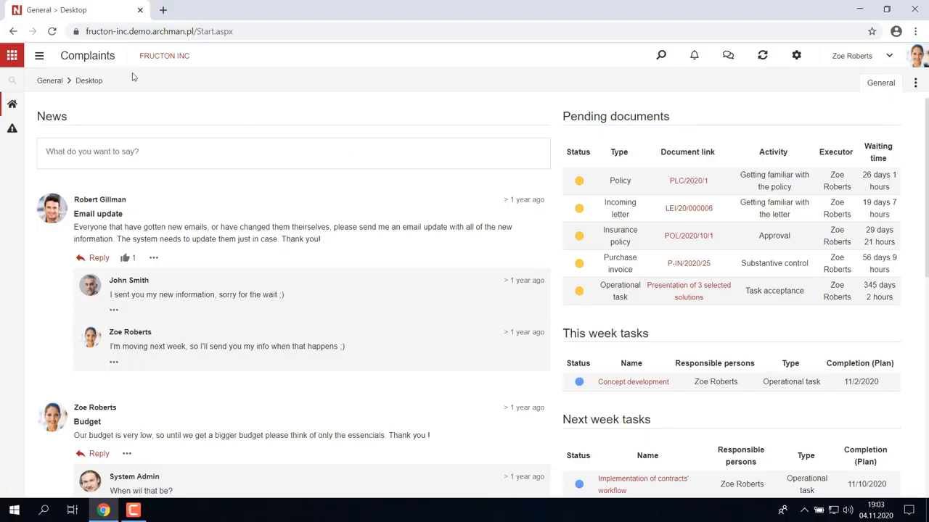
# Open the Complaints application and start a new complaints submission with Ekojuice as the contractor.
pyautogui.click(12, 58)
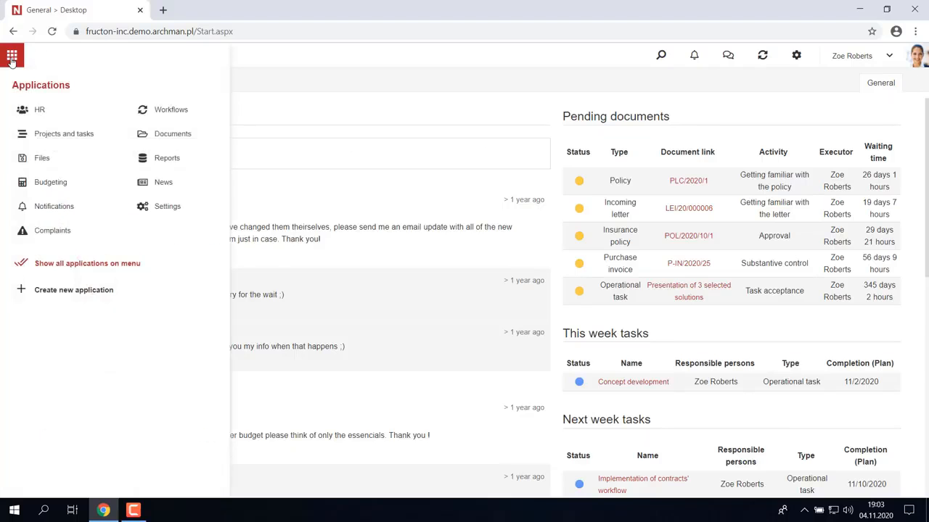
pyautogui.click(65, 232)
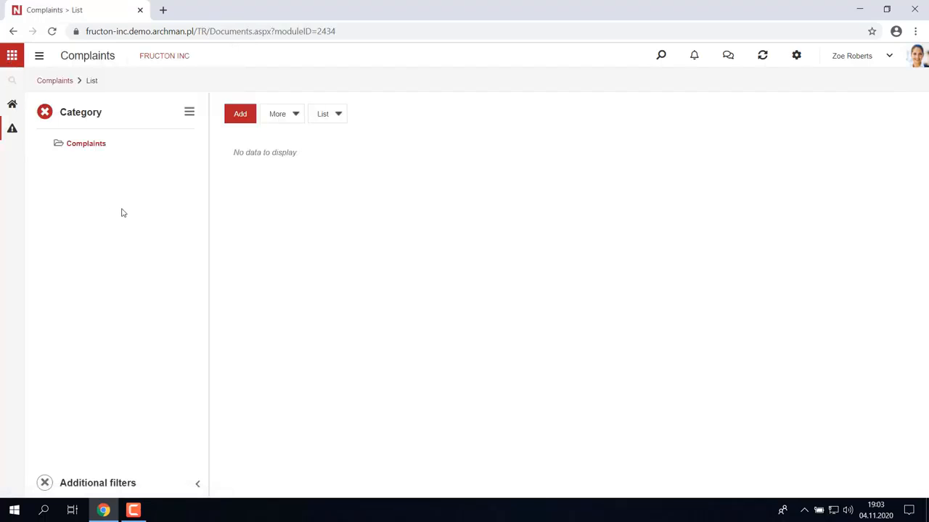
pyautogui.click(239, 118)
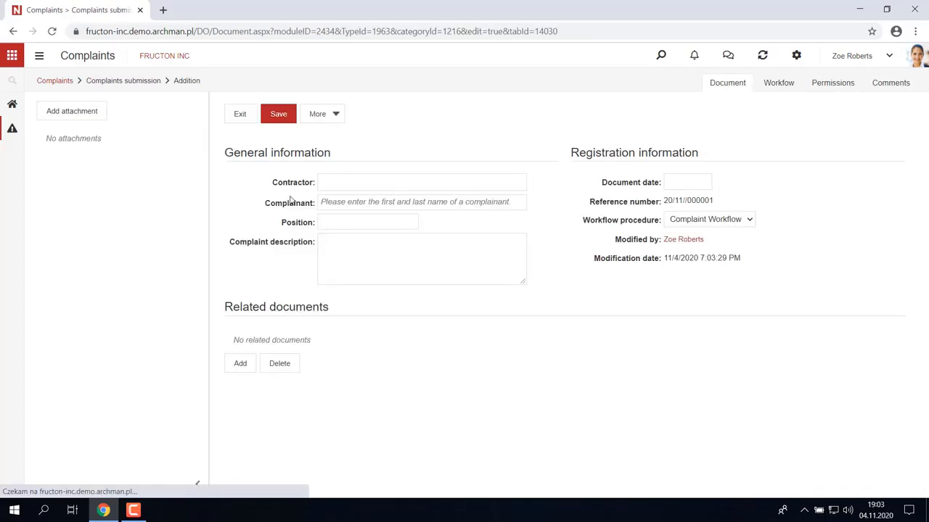
pyautogui.click(329, 181)
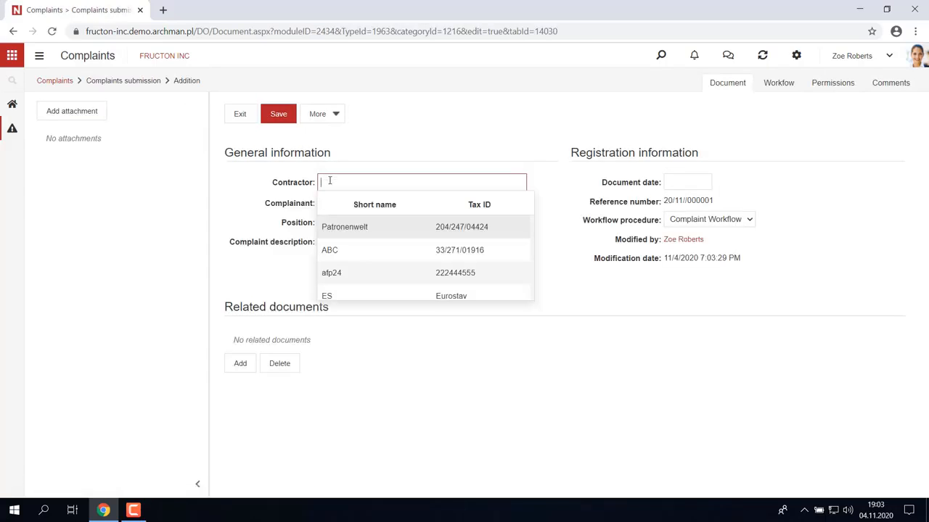
pyautogui.write('ekoj')
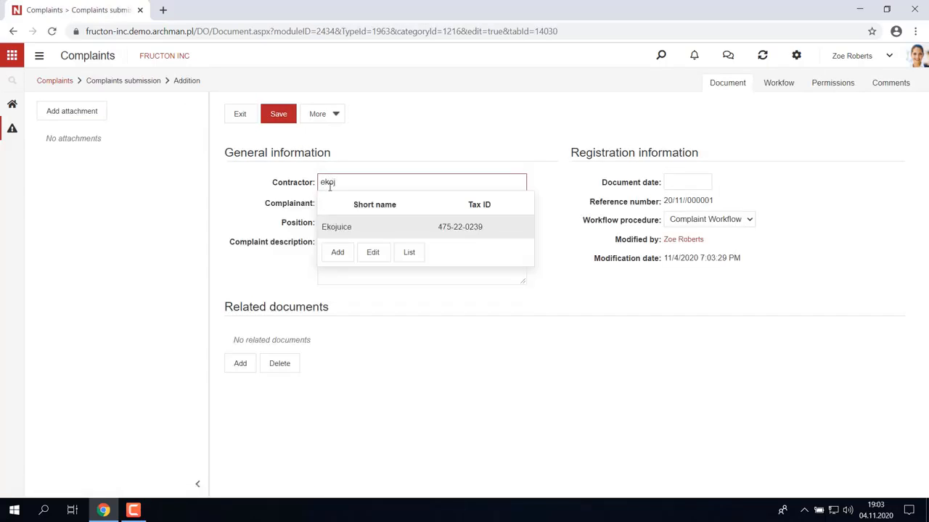
pyautogui.click(331, 228)
# Enter the complainant's full name and set the position to Controlling Specialist in the new complaint submission.
pyautogui.click(337, 203)
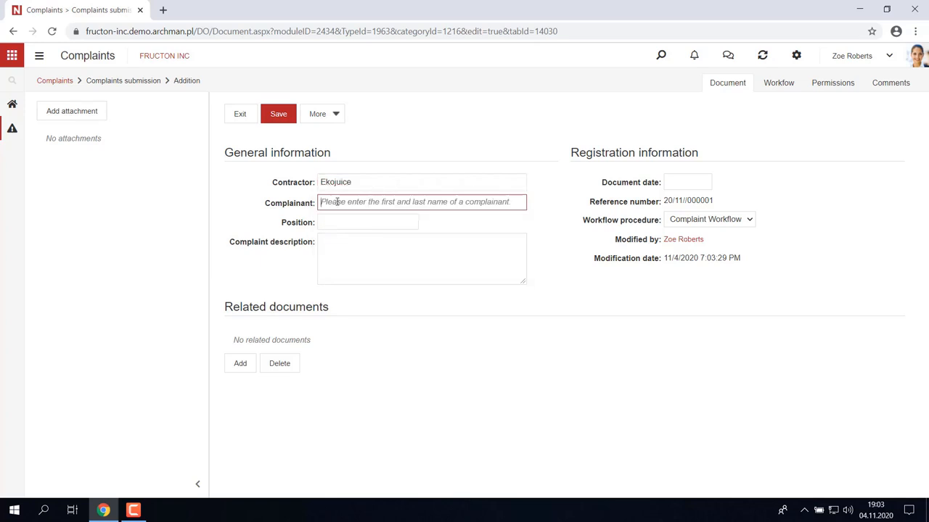
pyautogui.write('John Smith')
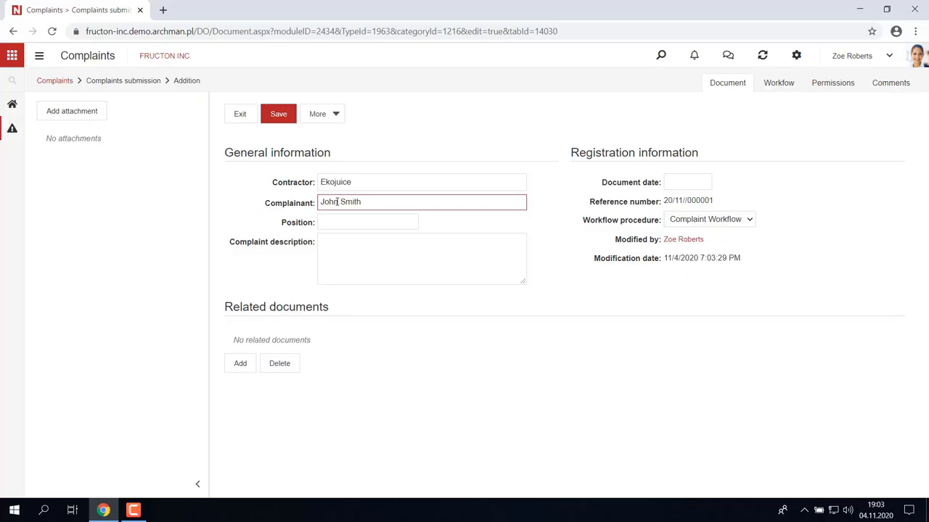
pyautogui.click(333, 220)
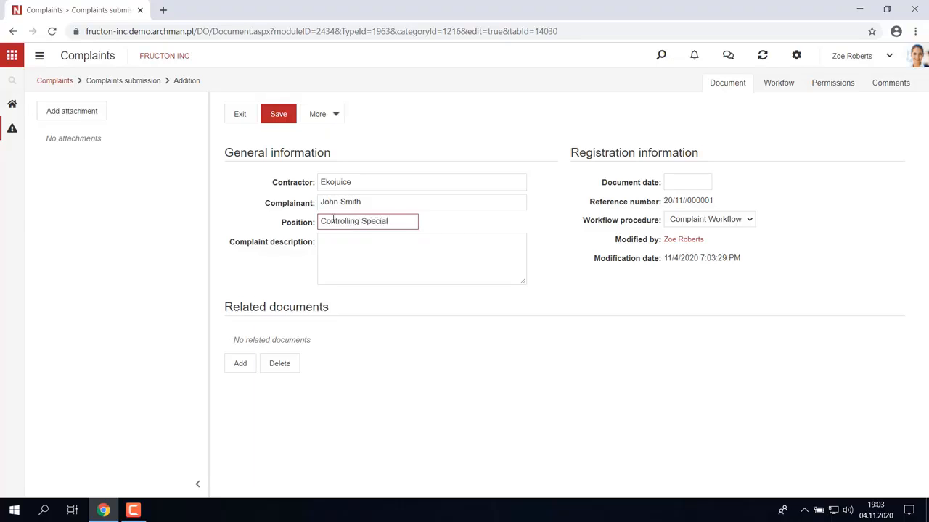
pyautogui.write('t')
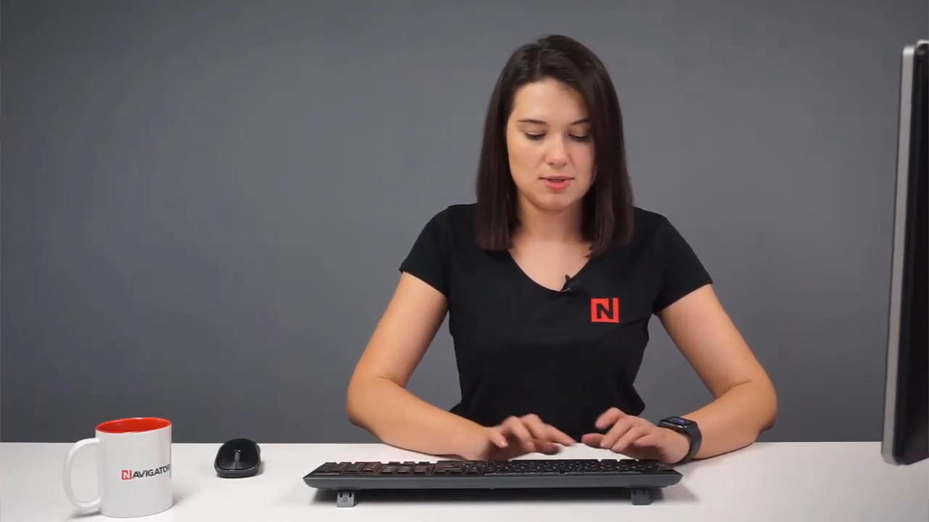
# Fill in the complaint description with "We didn't receive our order from November 1st.".
pyautogui.write('receiver')
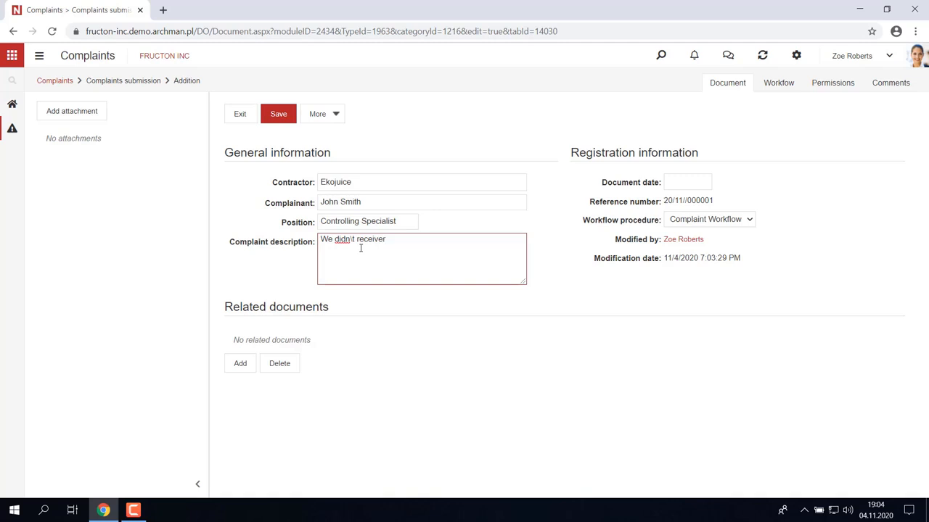
pyautogui.press('BackSpace')
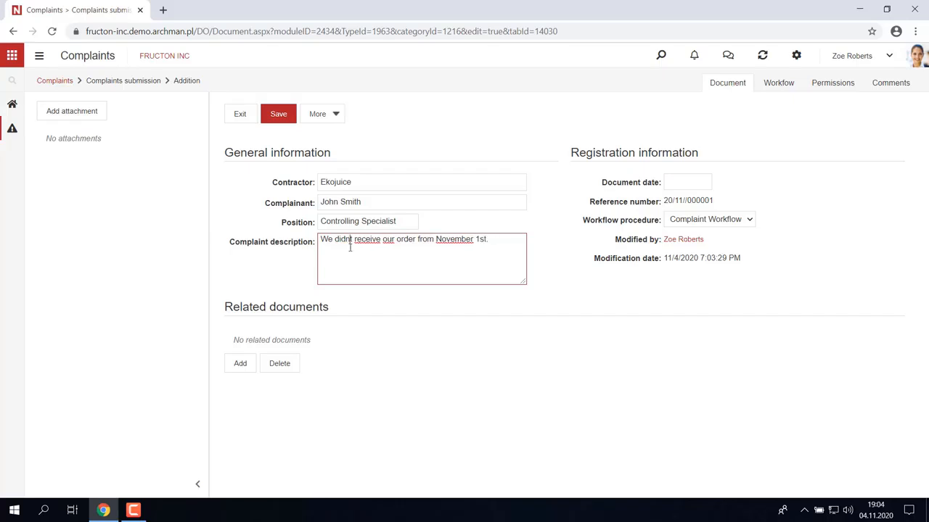
pyautogui.click(349, 248)
pyautogui.press('BackSpace')
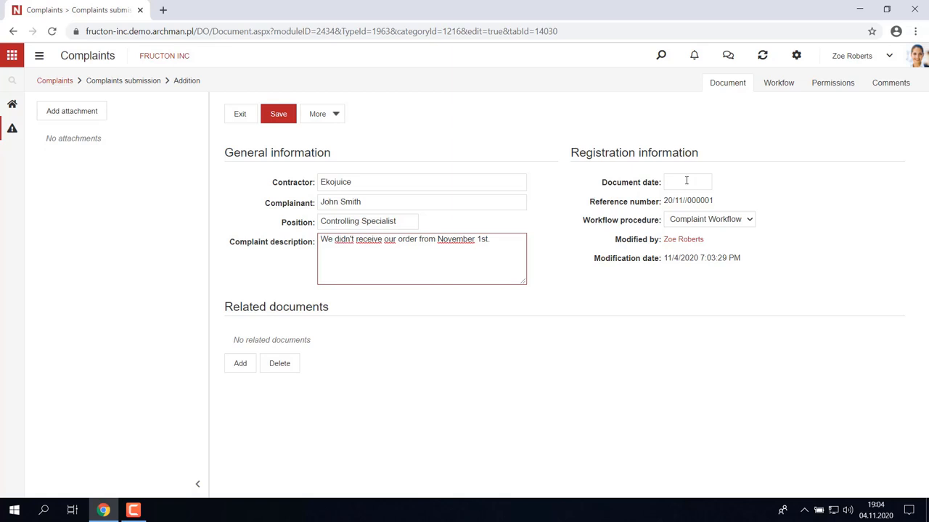
# Set the document date to 11/4/2020 and save the complaint submission.
pyautogui.click(688, 180)
pyautogui.click(731, 247)
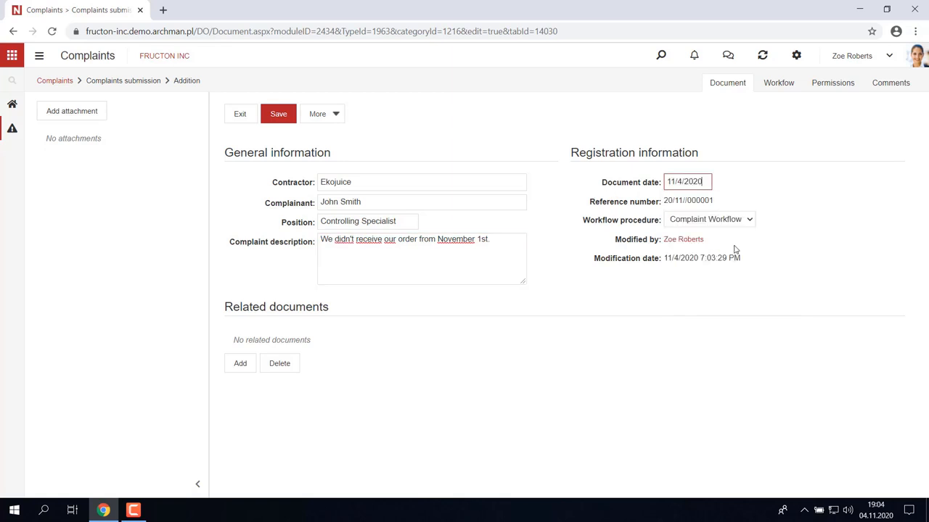
pyautogui.click(280, 116)
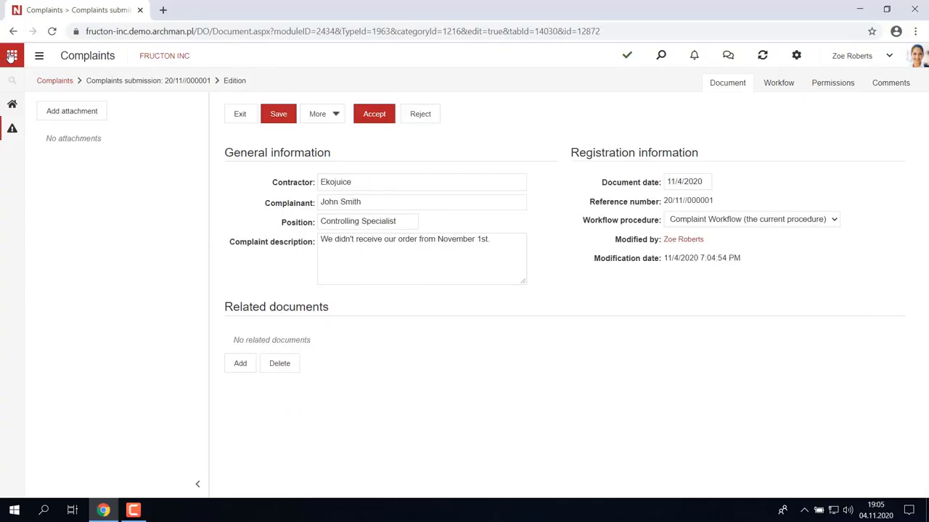
# Open the saved submission from the Complaints application's list and approve its complaint acceptance activity in the workflow.
pyautogui.click(12, 56)
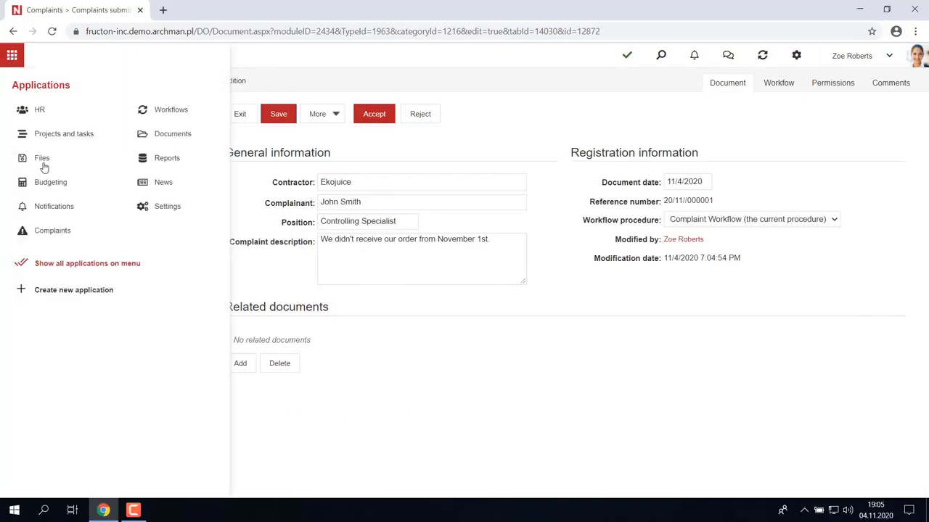
pyautogui.click(57, 232)
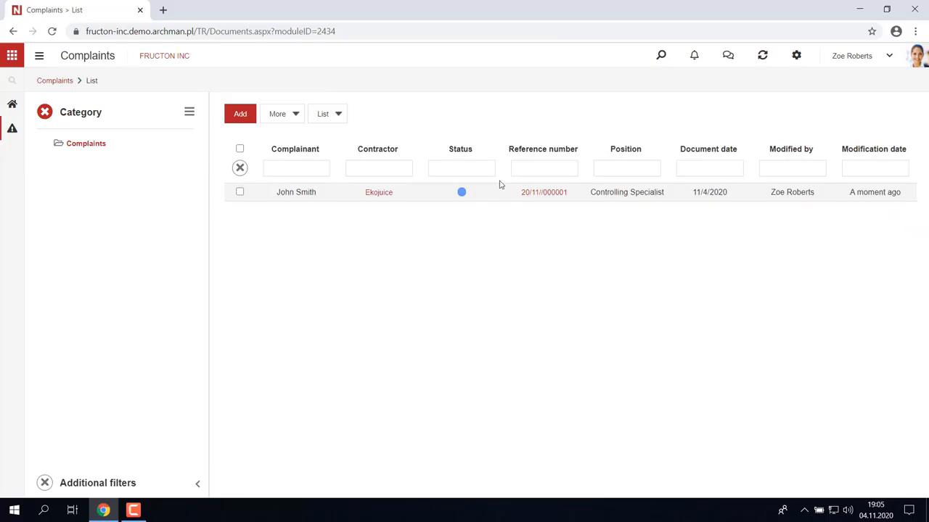
pyautogui.click(544, 199)
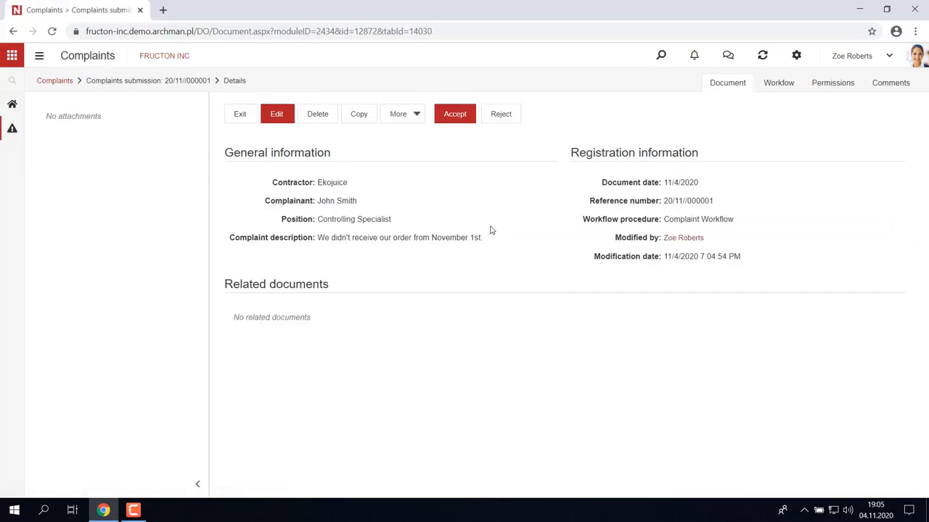
pyautogui.click(780, 85)
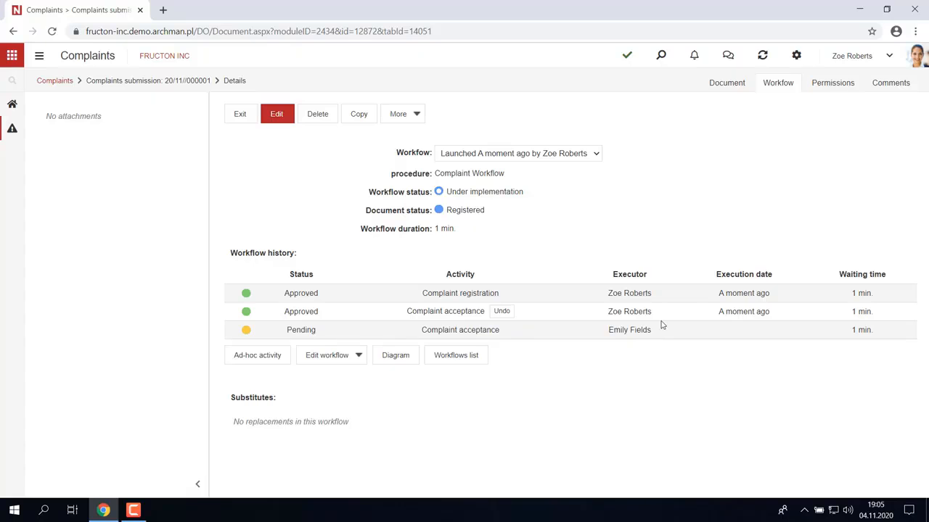
# Switch to the second approver's account, open the pending complaints submission and accept its complaint acceptance activity.
pyautogui.click(888, 58)
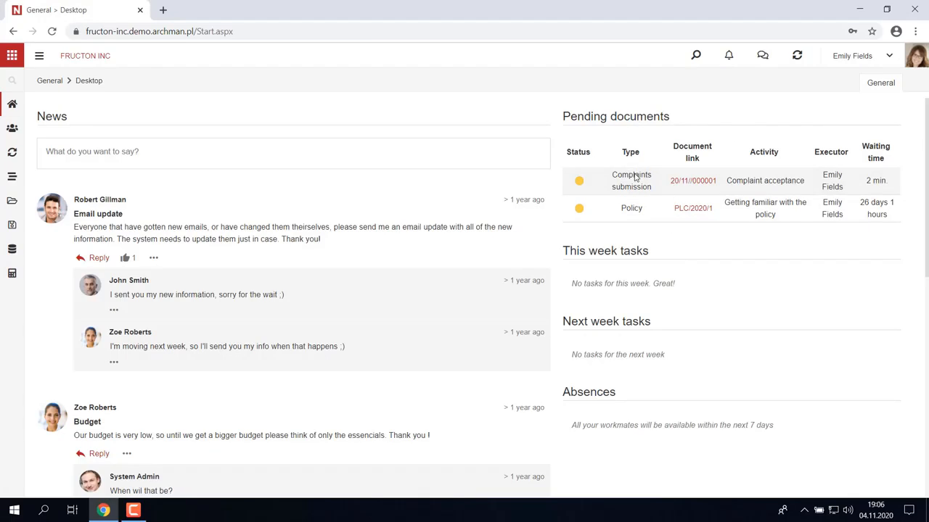
pyautogui.click(691, 182)
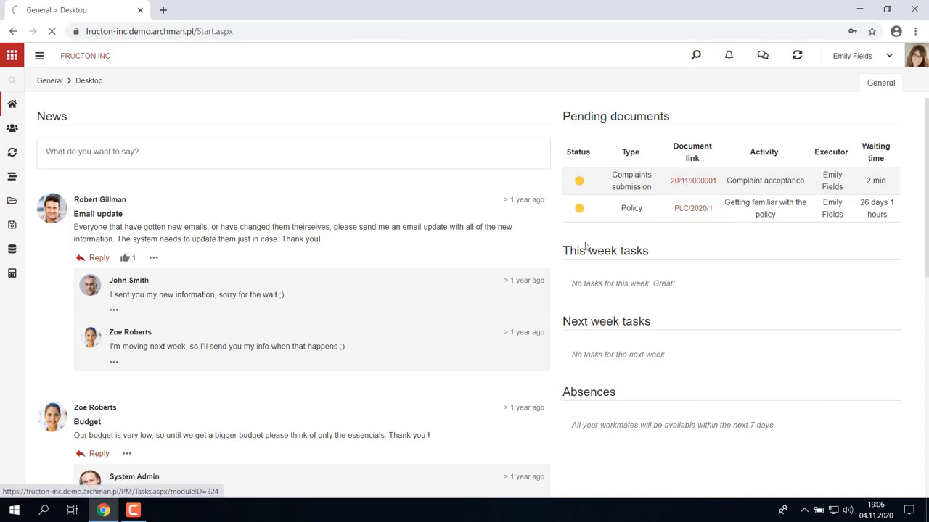
pyautogui.click(773, 85)
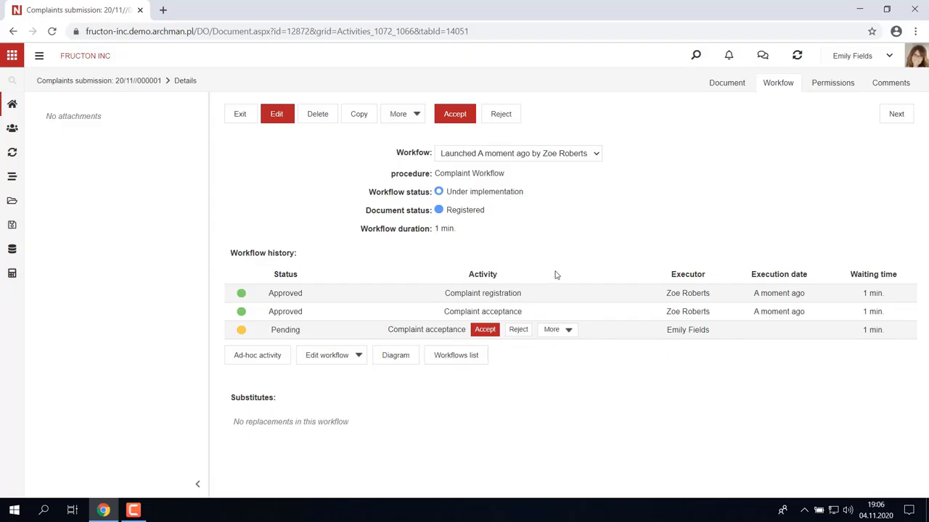
pyautogui.click(485, 332)
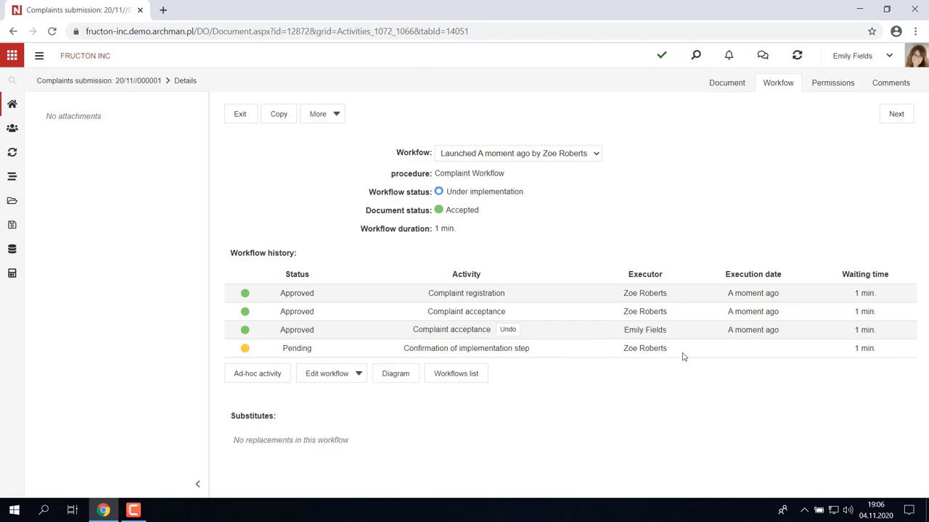
# Switch back to the registering user's account, open the pending complaints submission and submit its confirmation of implementation step.
pyautogui.click(889, 58)
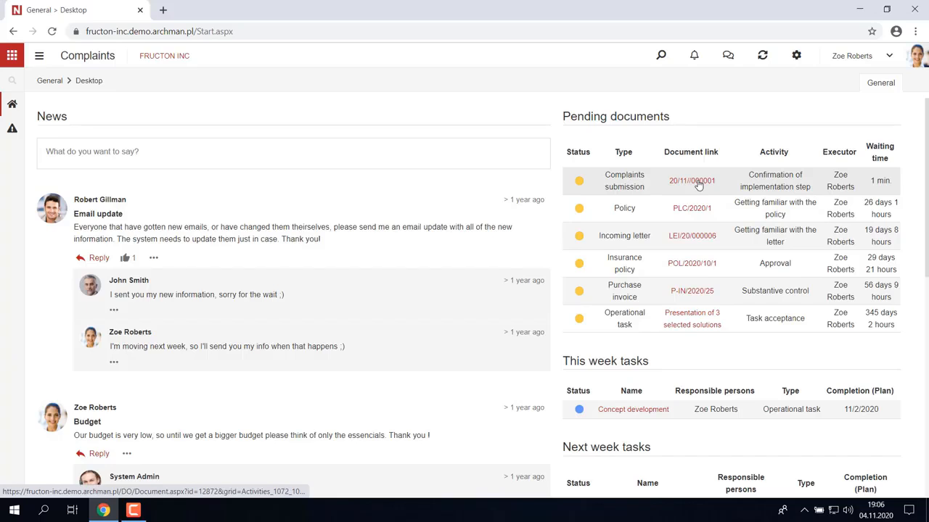
pyautogui.click(695, 183)
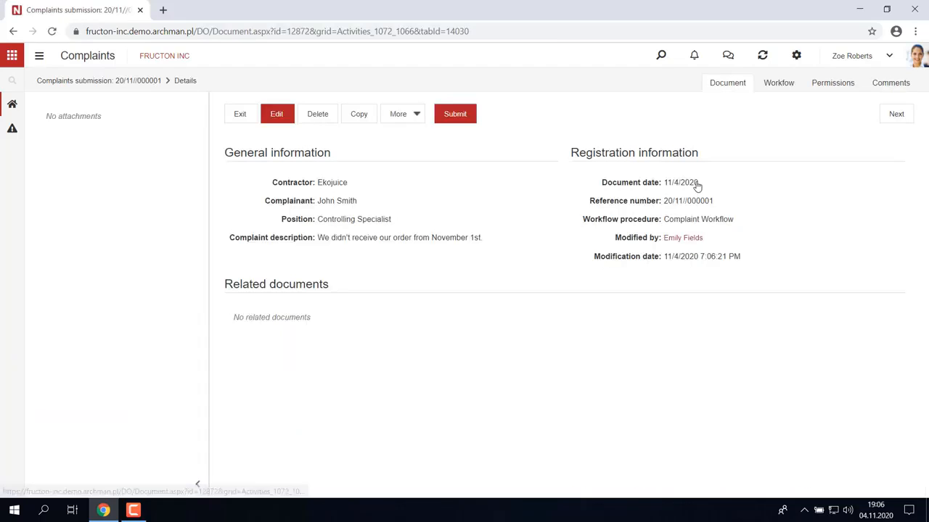
pyautogui.click(782, 84)
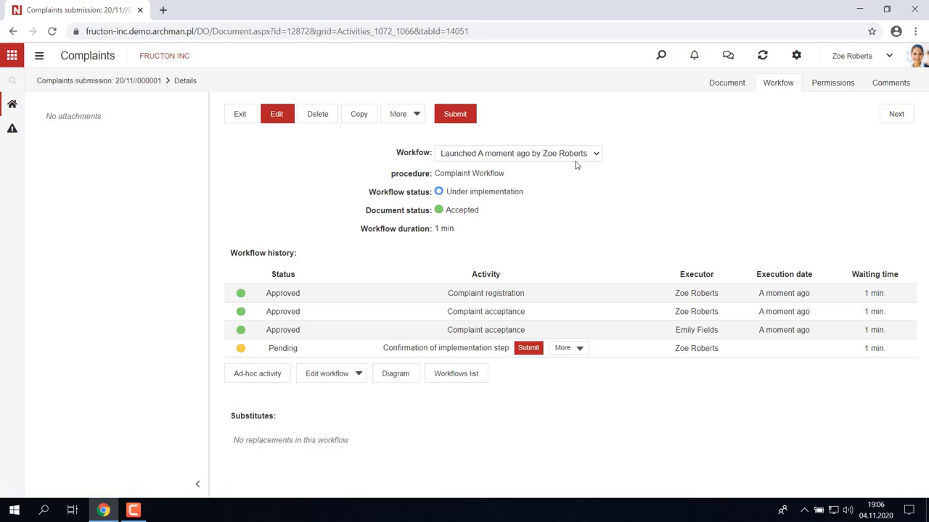
pyautogui.click(529, 349)
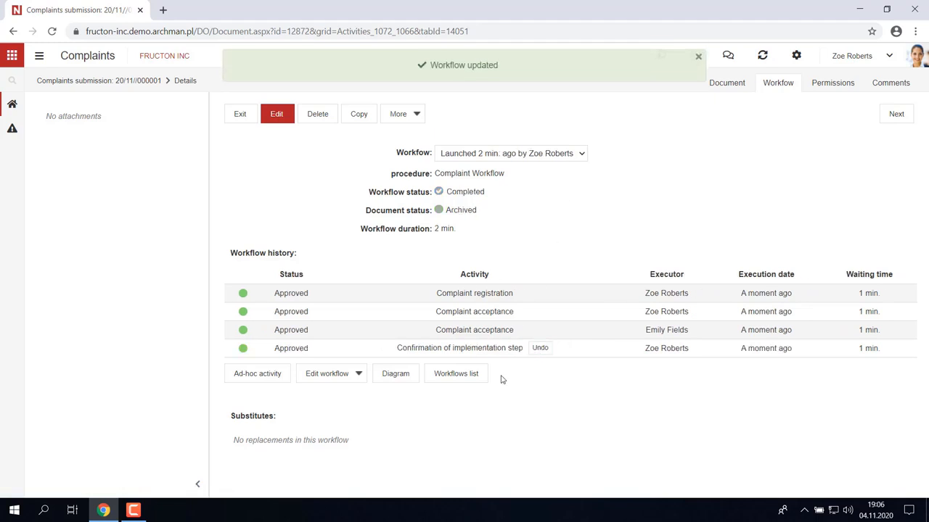
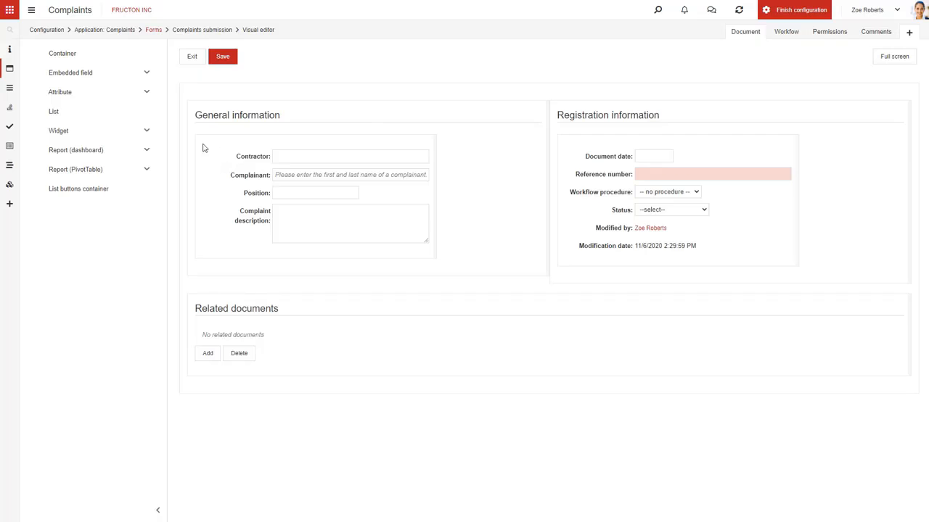
# Add an Autocomplete attribute below Complaint description in the Complaints submission form and define its data set as a simple list.
pyautogui.click(146, 93)
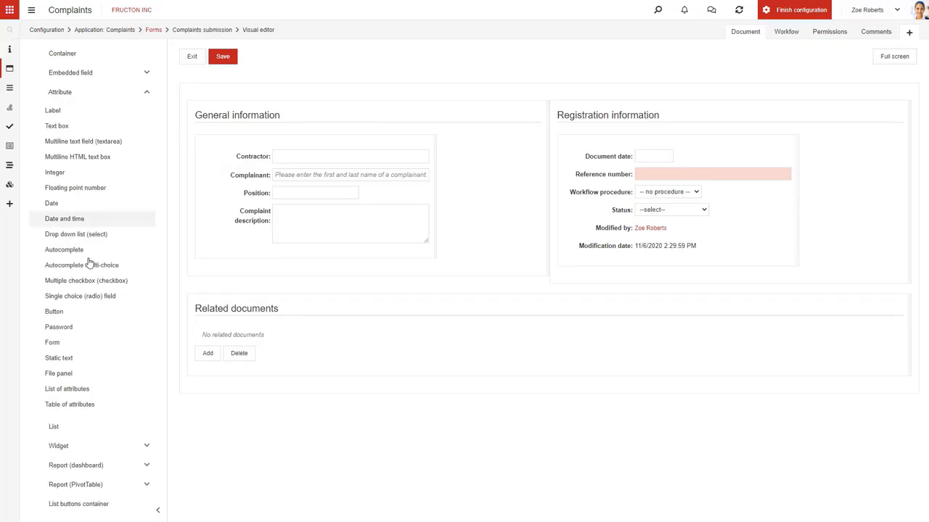
pyautogui.moveTo(66, 250); pyautogui.dragTo(257, 265)
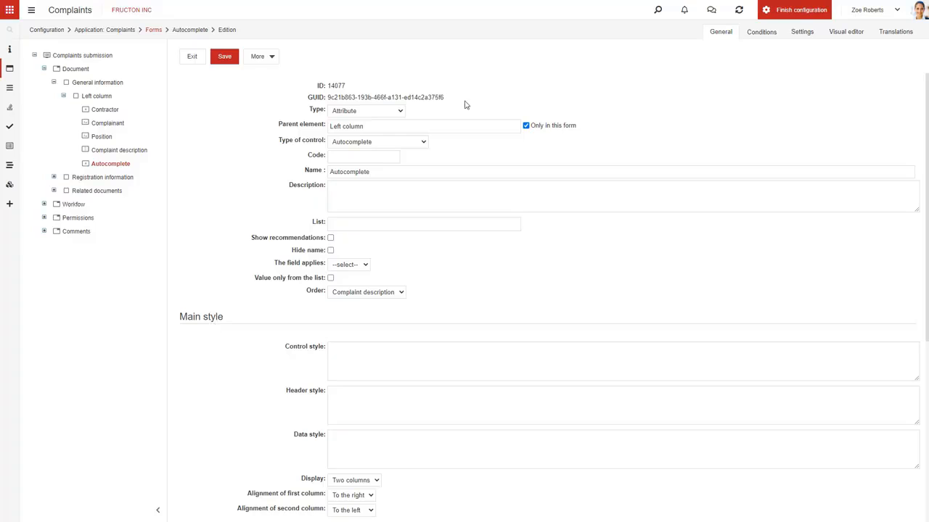
pyautogui.click(760, 32)
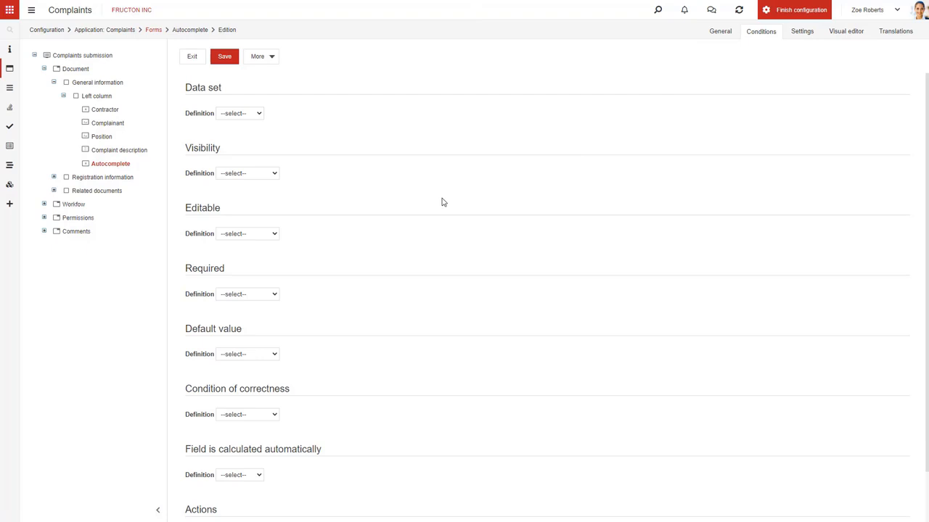
pyautogui.click(256, 116)
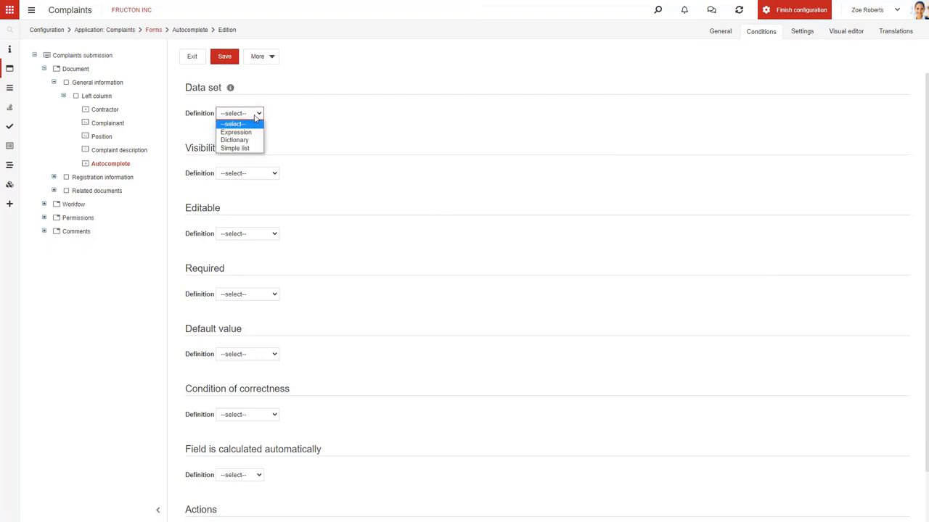
pyautogui.click(250, 148)
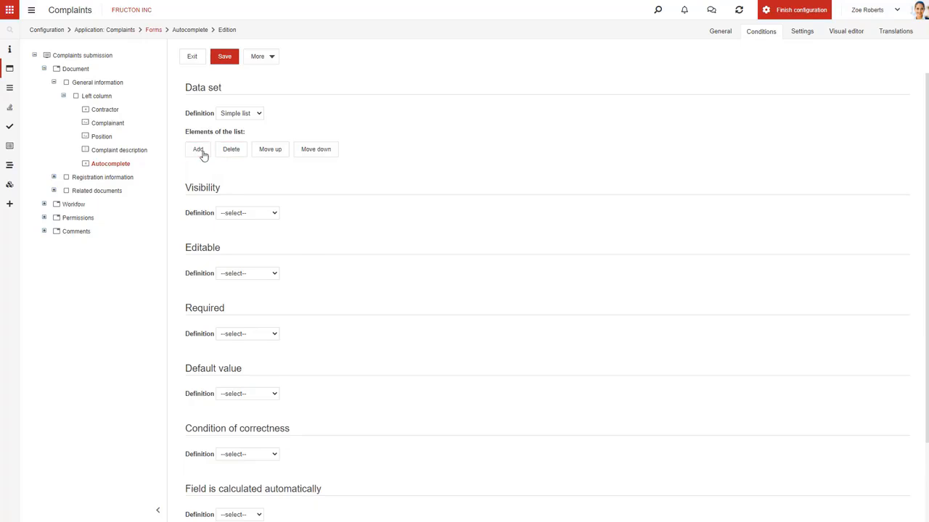
# Add two elements to the Autocomplete field's list: ID 1 with value Full refund and ID 2 with value Replacement.
pyautogui.click(199, 150)
pyautogui.click(227, 159)
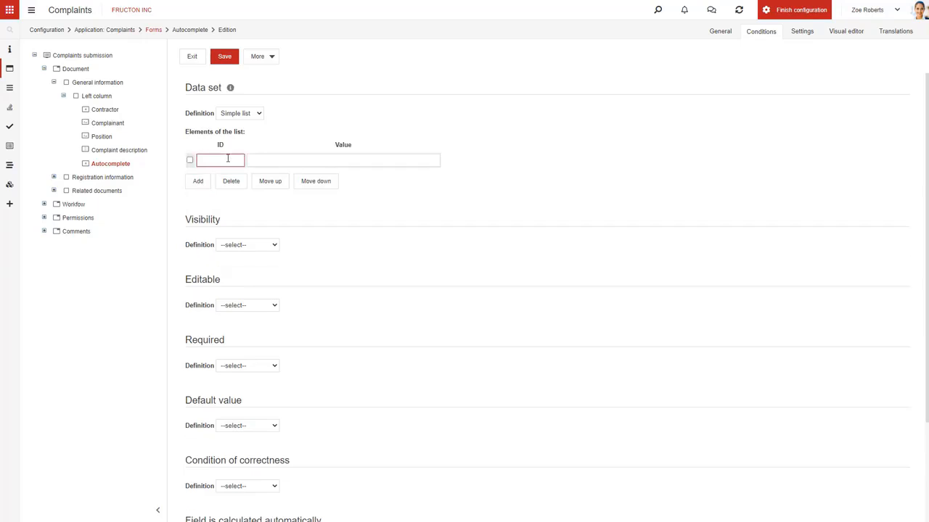
pyautogui.write('1')
pyautogui.click(292, 163)
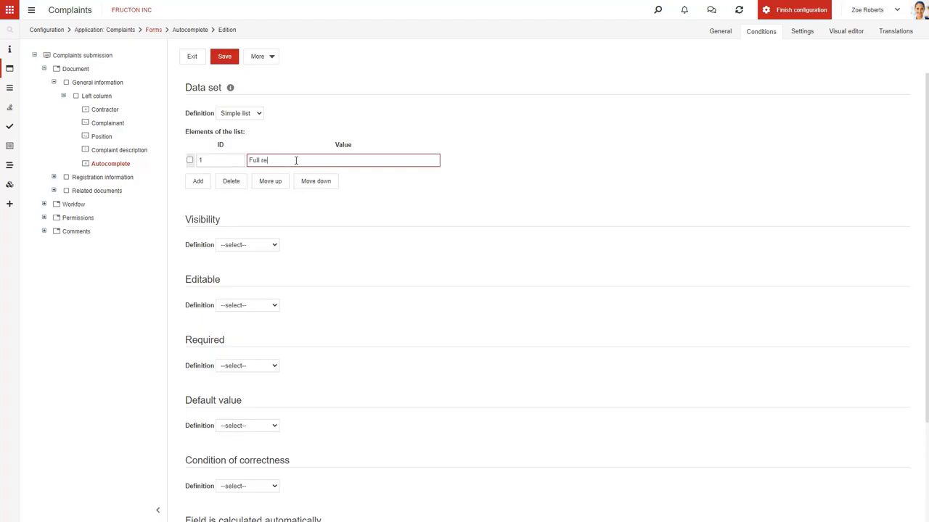
pyautogui.write('Full refund')
pyautogui.click(198, 180)
pyautogui.click(218, 176)
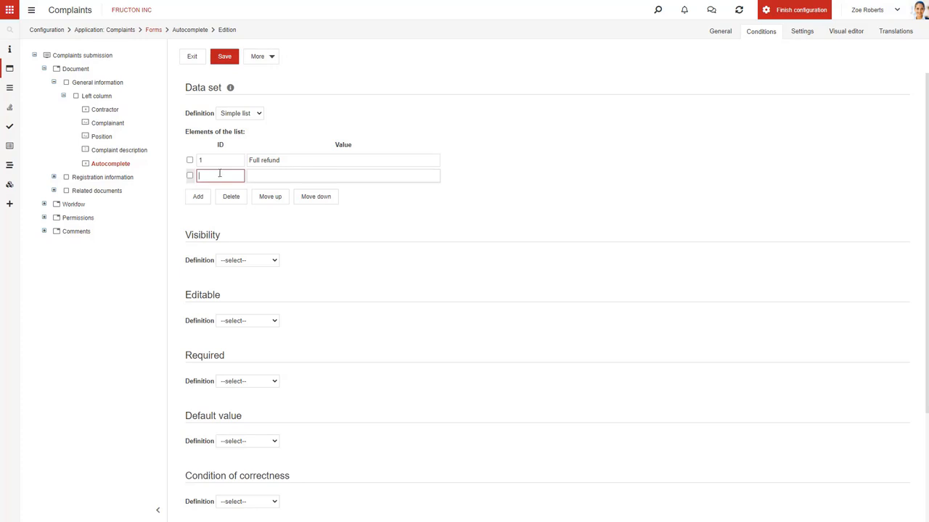
pyautogui.write('2')
pyautogui.click(275, 173)
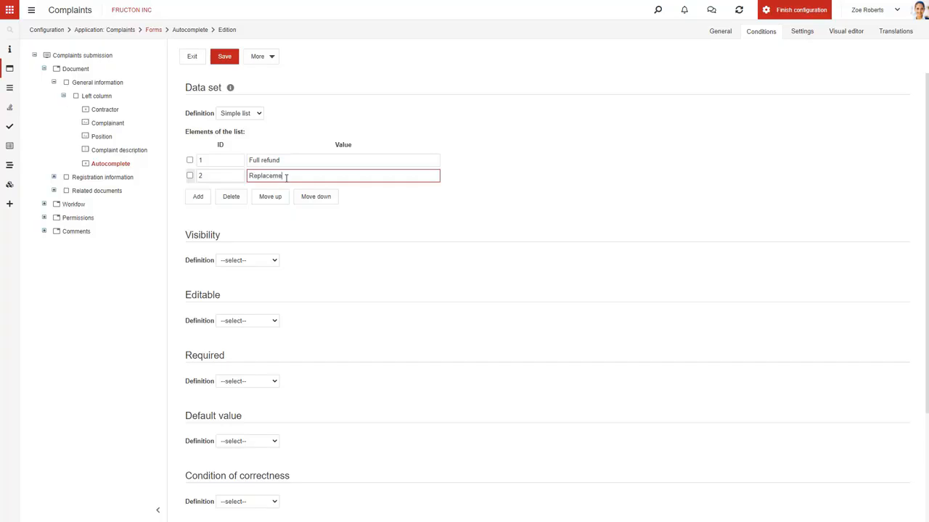
pyautogui.write('Replacement')
# Add a third list element with ID 3 and value Mixed, and save the Autocomplete field.
pyautogui.click(201, 196)
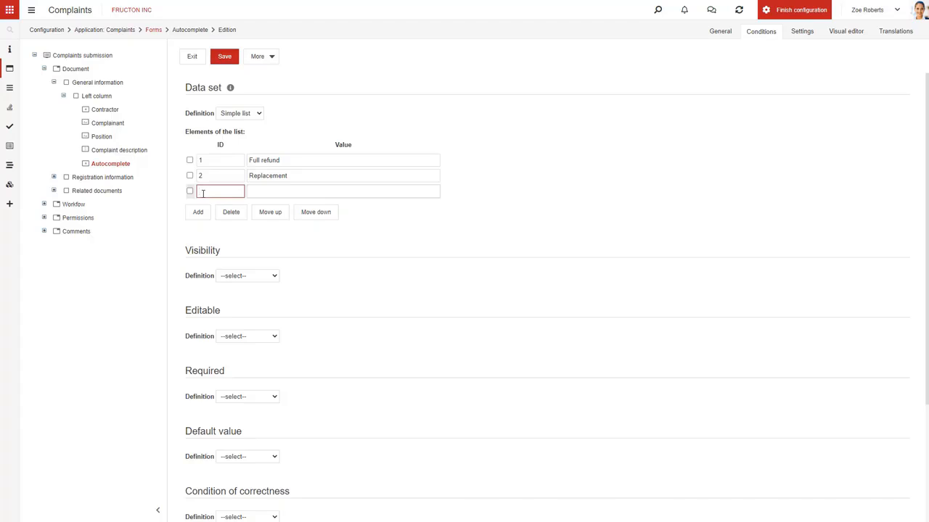
pyautogui.write('3')
pyautogui.press('Tab')
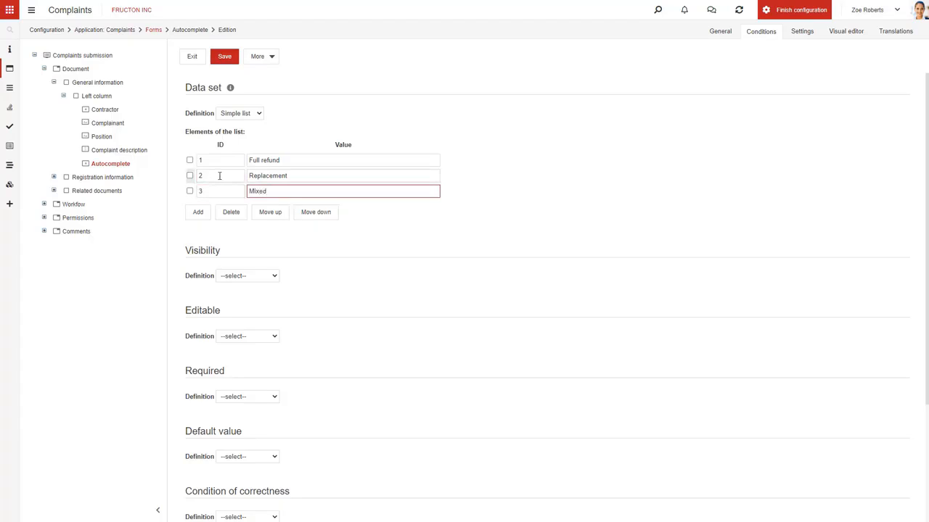
pyautogui.click(226, 62)
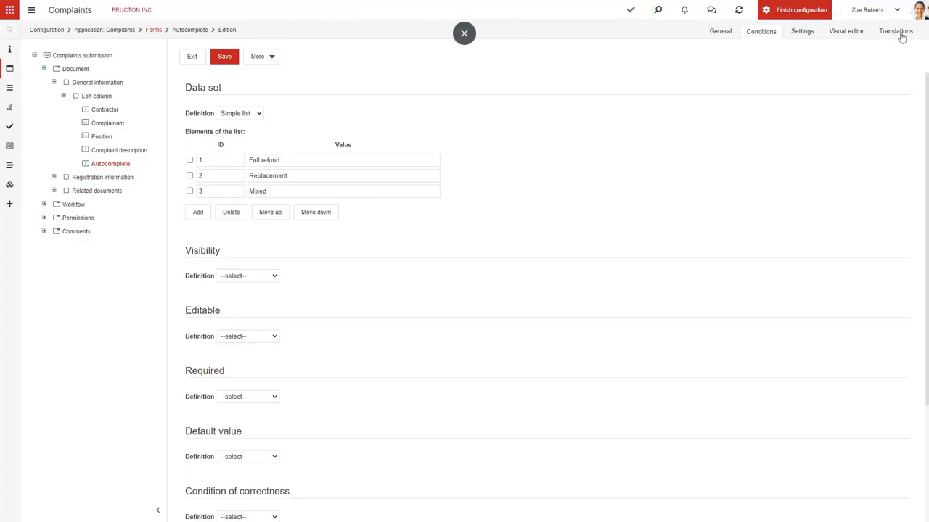
# Set the Autocomplete field's English in-field hint to "Doubleclick to view options to choose from." and save it.
pyautogui.click(897, 32)
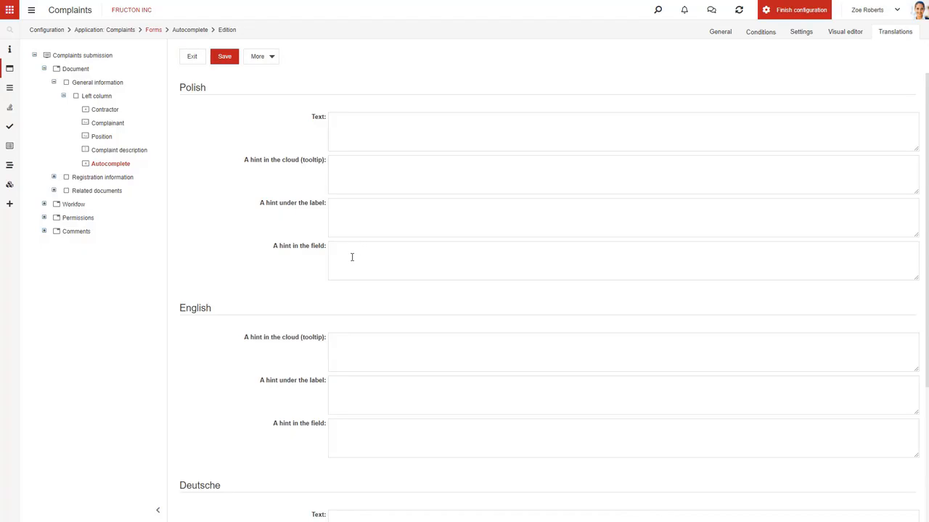
pyautogui.scroll(-5, 351, 244)
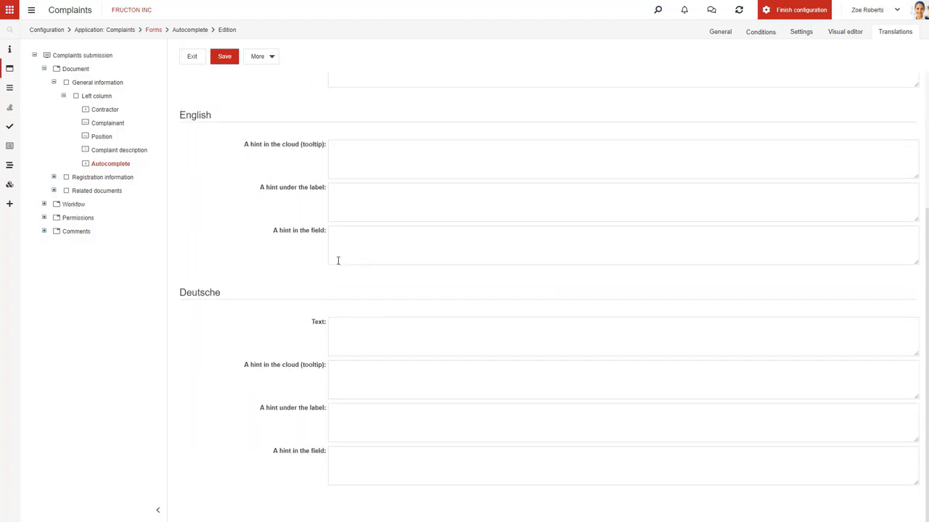
pyautogui.click(338, 235)
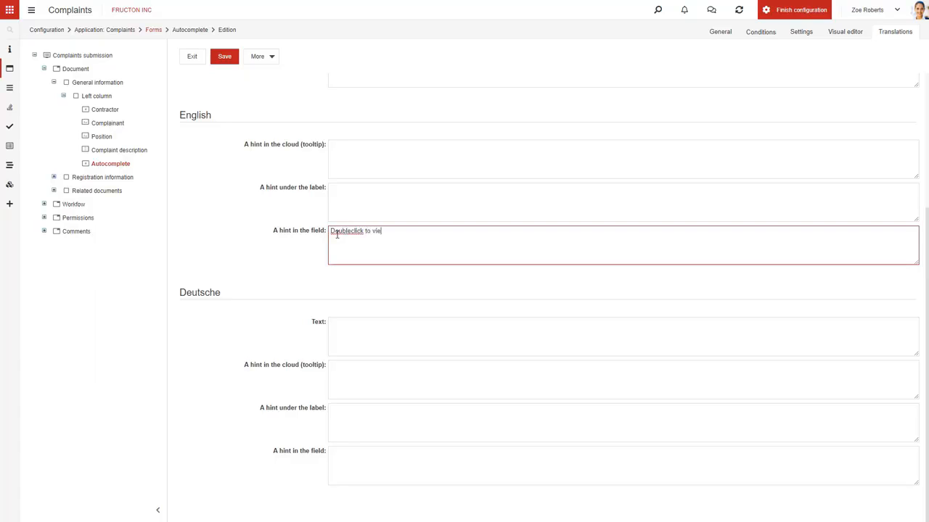
pyautogui.write('w options to choose from.')
pyautogui.click(225, 58)
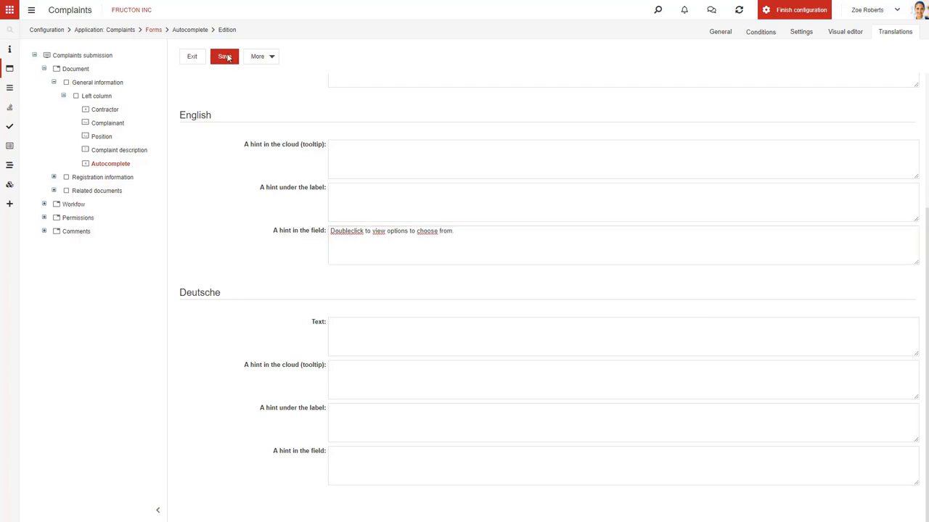
# Rename the Autocomplete field's label to Compensation in the form's visual editor.
pyautogui.click(845, 33)
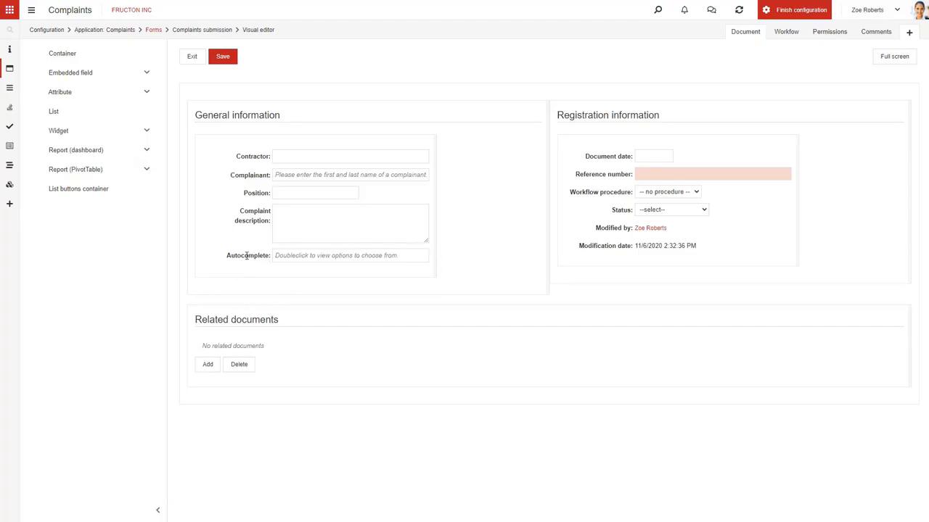
pyautogui.doubleClick(246, 258)
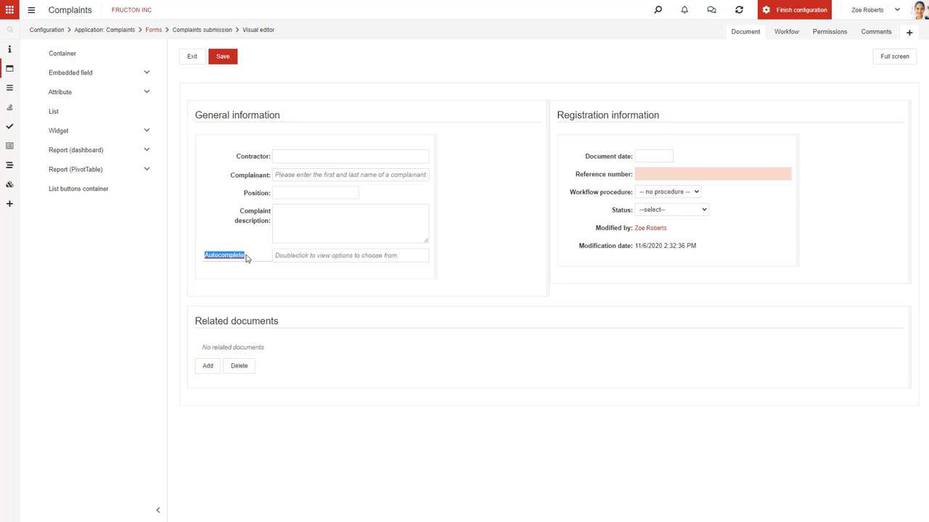
pyautogui.write('Compensation')
pyautogui.press('Return')
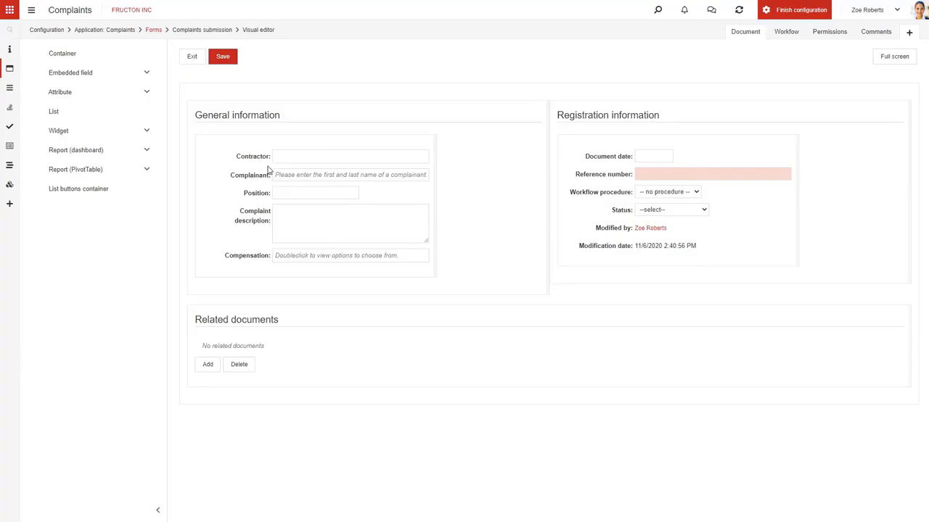
# Add a container above Related documents, name it Complaint items, and place a List of attributes inside it.
pyautogui.moveTo(89, 54); pyautogui.dragTo(366, 327)
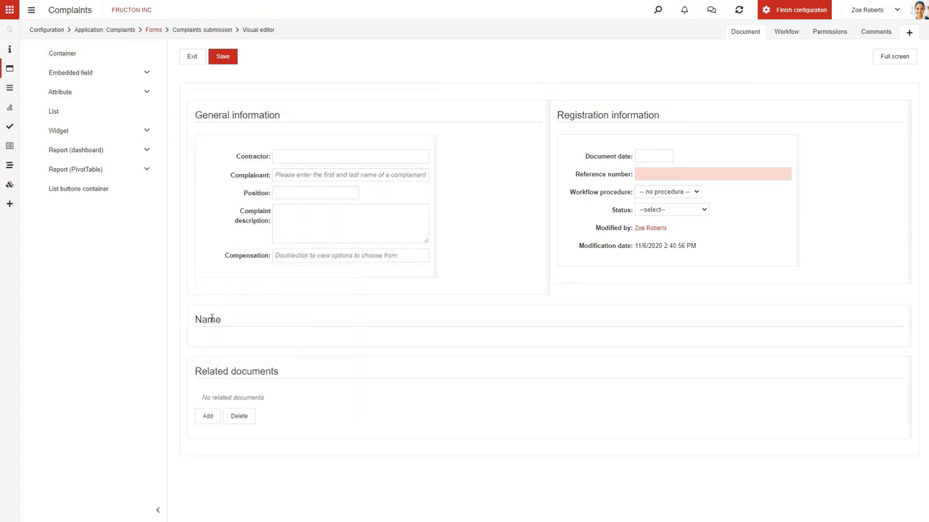
pyautogui.doubleClick(211, 320)
pyautogui.write('Complaint items')
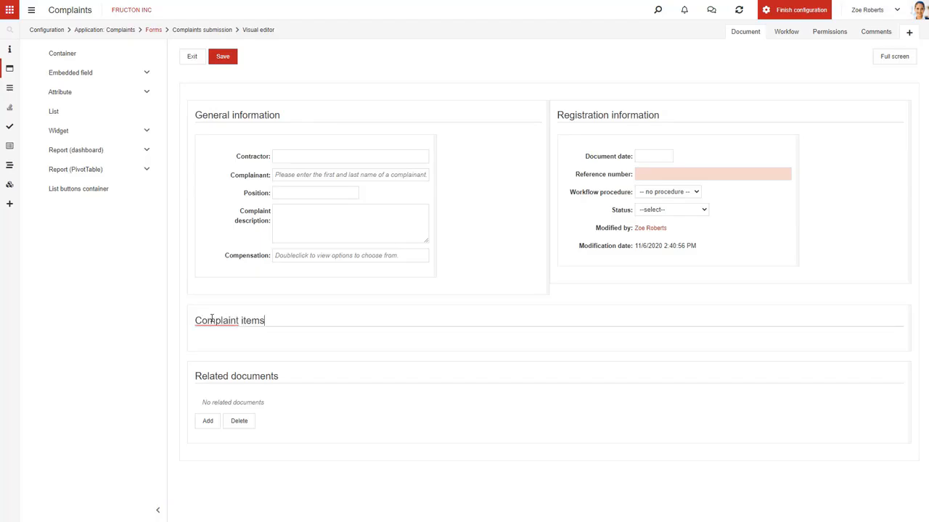
pyautogui.press('Return')
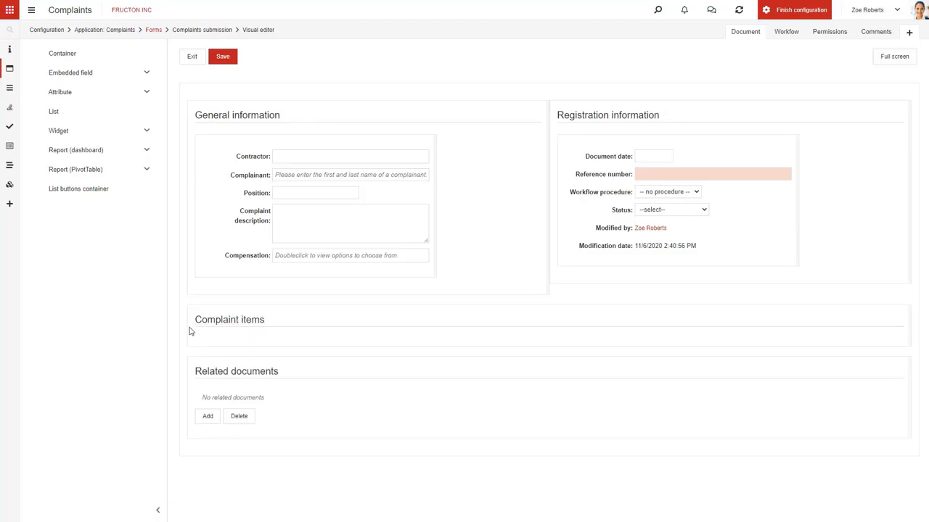
pyautogui.click(146, 95)
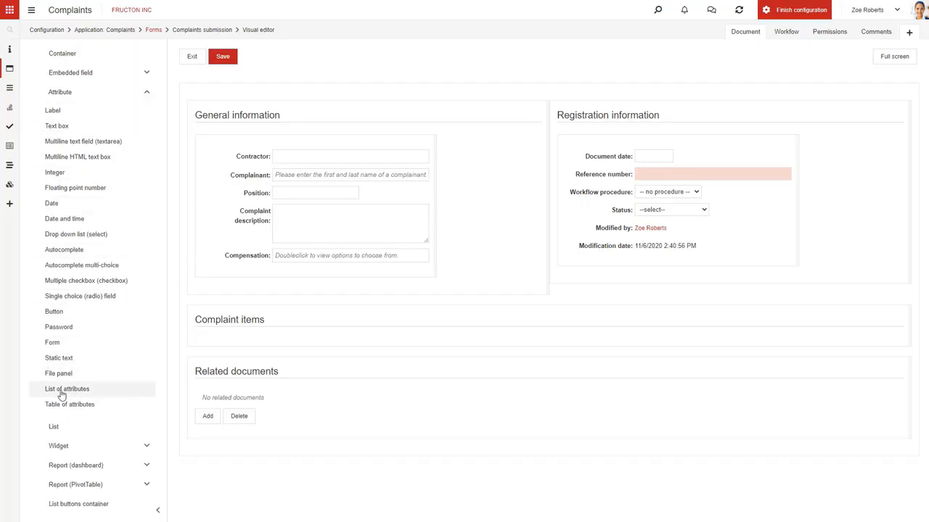
pyautogui.moveTo(61, 394); pyautogui.dragTo(438, 348)
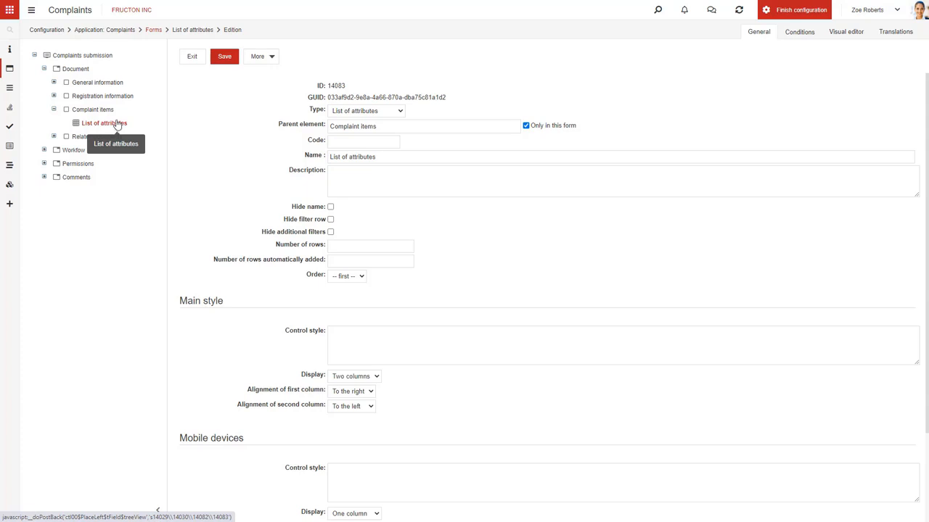
# Add a Text box column named Product name to the List of attributes in Complaint items.
pyautogui.click(270, 56)
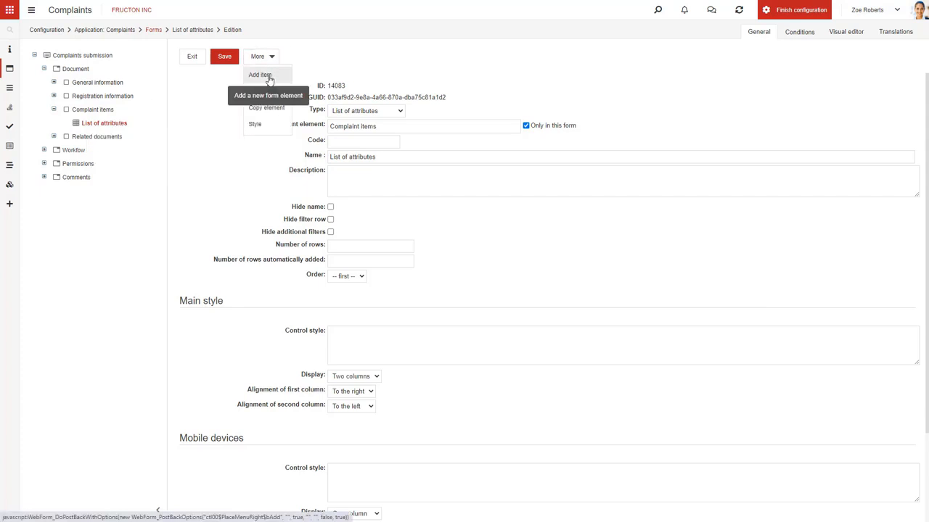
pyautogui.click(268, 76)
pyautogui.click(512, 56)
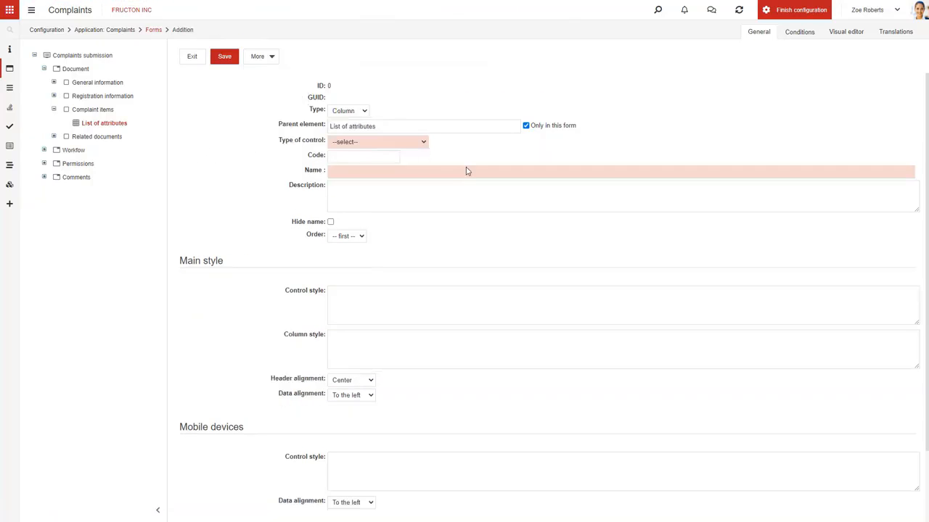
pyautogui.click(391, 171)
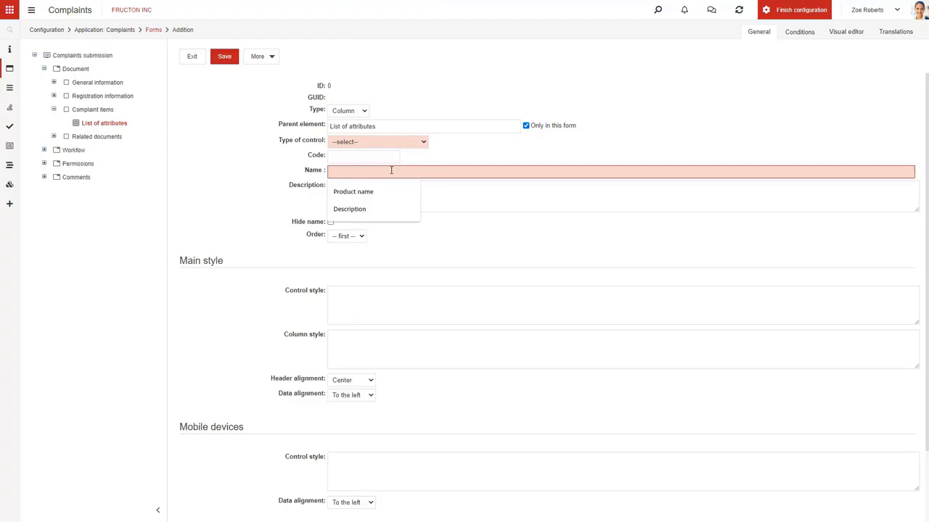
pyautogui.write('pr')
pyautogui.press('BackSpace')
pyautogui.press('BackSpace')
pyautogui.write('Product name')
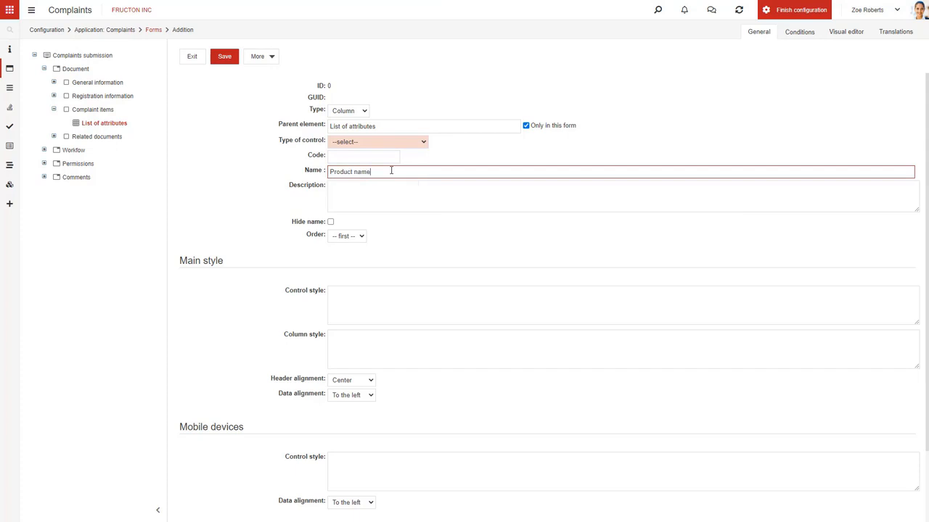
pyautogui.click(422, 143)
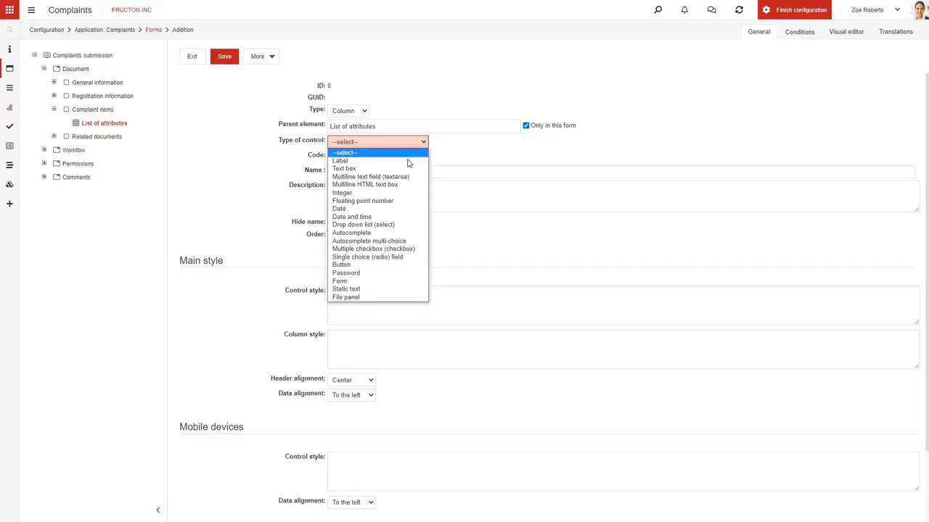
pyautogui.click(408, 168)
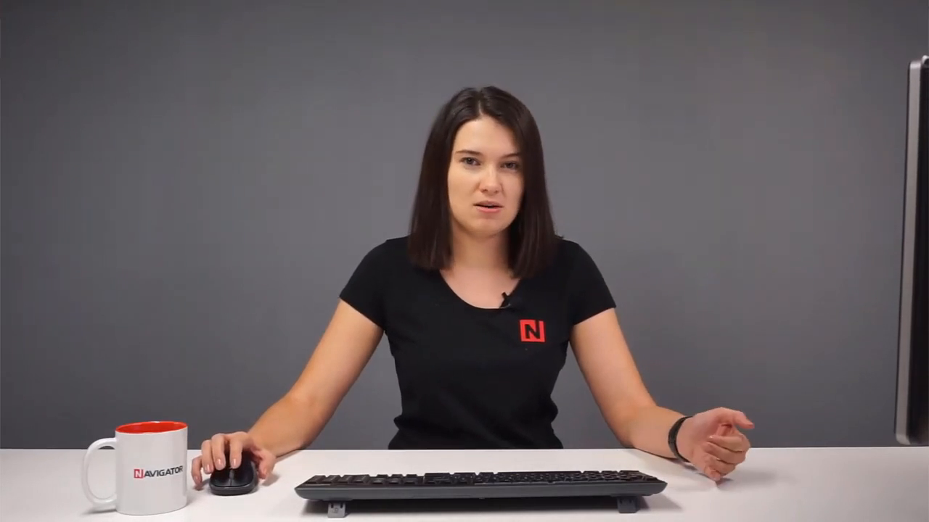
# Copy the Product name column, change the copy to an Integer control named Quantity, and save it.
pyautogui.click(268, 63)
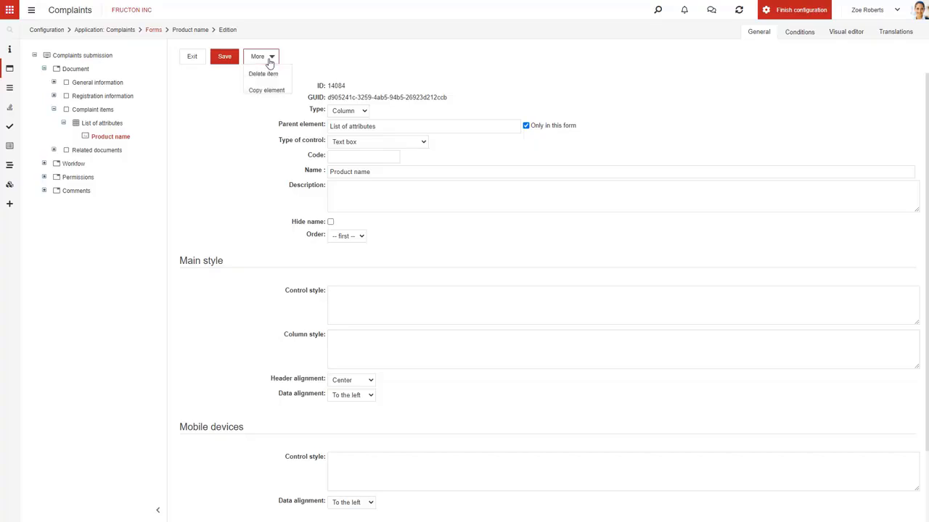
pyautogui.click(284, 94)
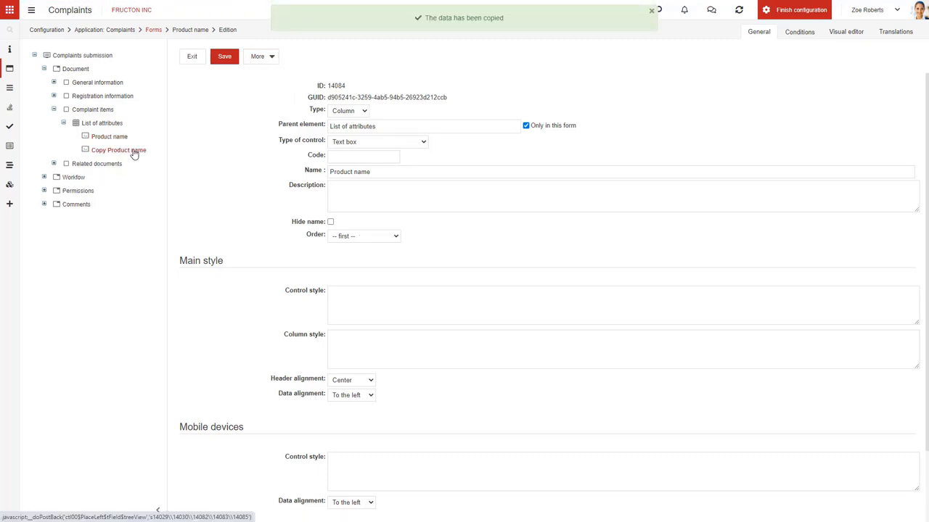
pyautogui.click(135, 155)
pyautogui.click(375, 143)
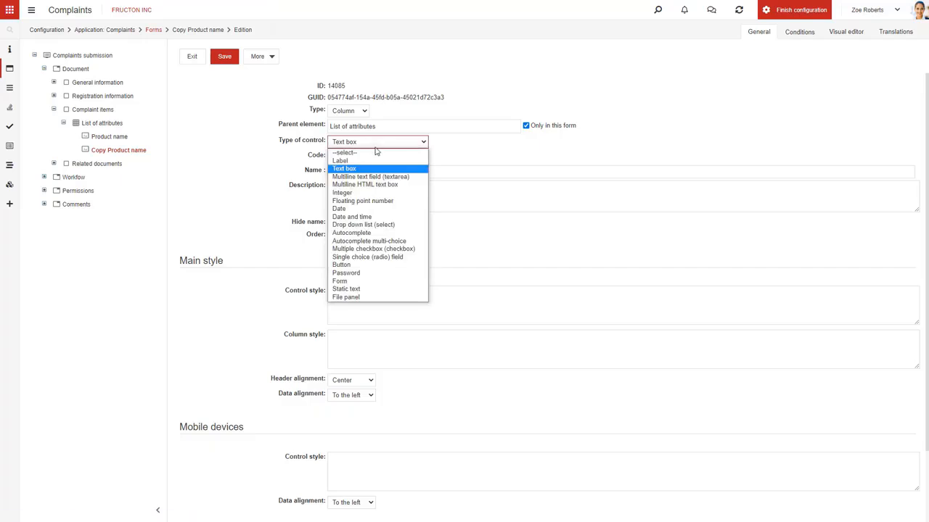
pyautogui.click(365, 193)
pyautogui.moveTo(387, 185); pyautogui.dragTo(304, 208)
pyautogui.write('Quantity')
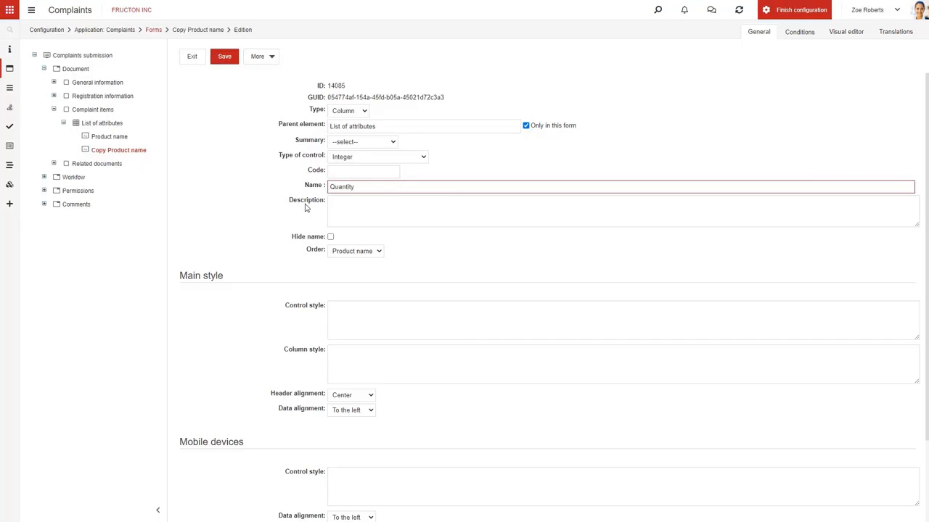
pyautogui.click(230, 63)
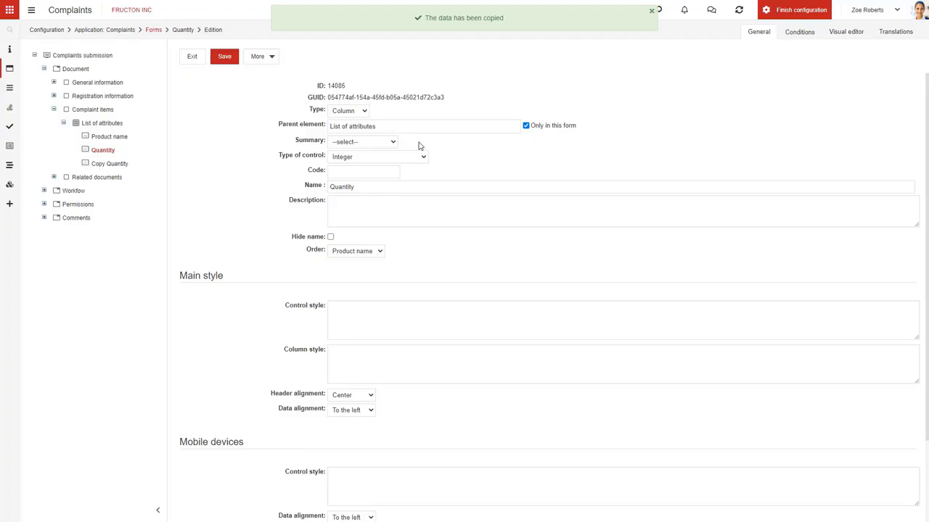
# Change the open Quantity column to a Multiline text field (textarea), rename it Description, and save it.
pyautogui.click(423, 159)
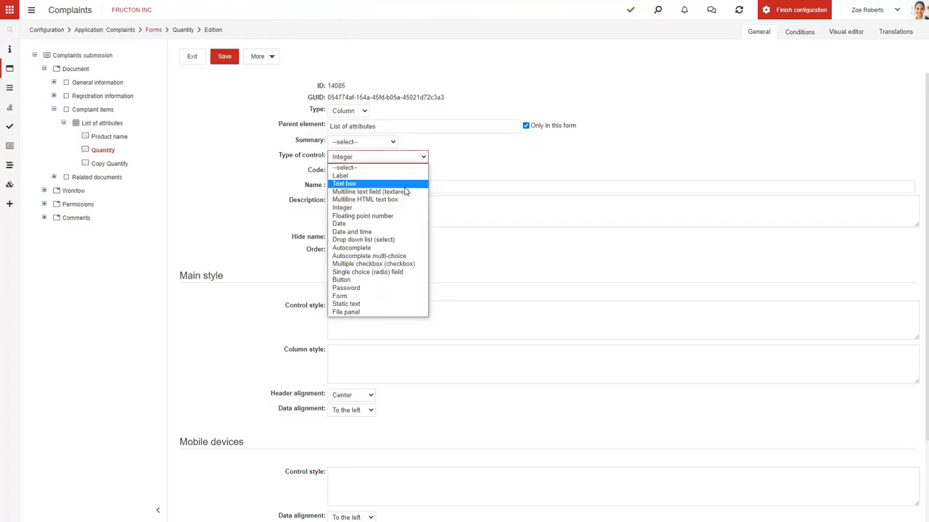
pyautogui.click(407, 192)
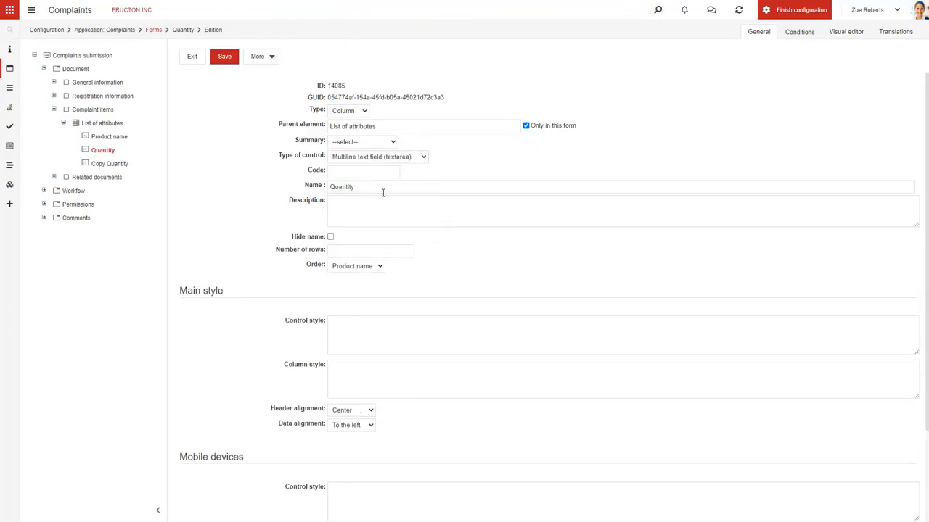
pyautogui.moveTo(367, 190); pyautogui.dragTo(331, 199)
pyautogui.write('Description')
pyautogui.click(230, 64)
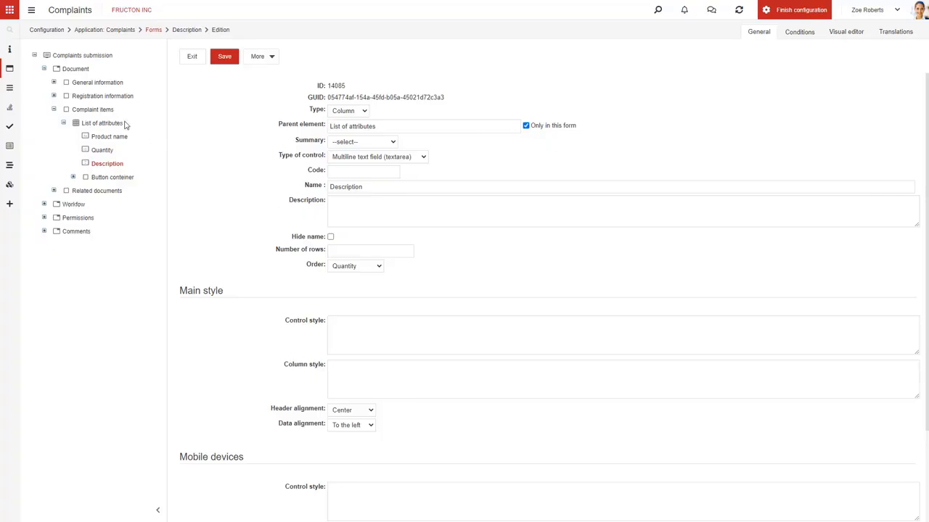
# Hide the name of the List of attributes, set its main style to One column with Center alignment, and save it.
pyautogui.click(103, 124)
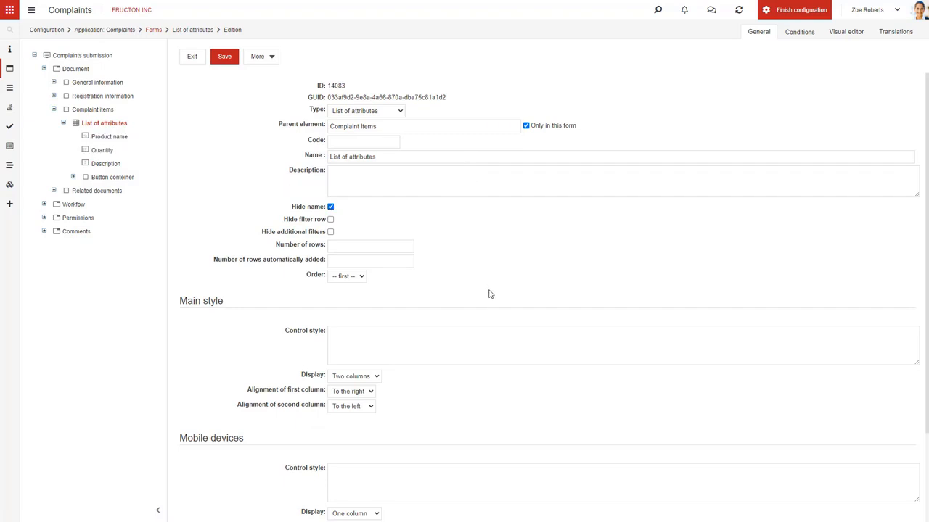
pyautogui.scroll(-2, 436, 294)
pyautogui.click(375, 266)
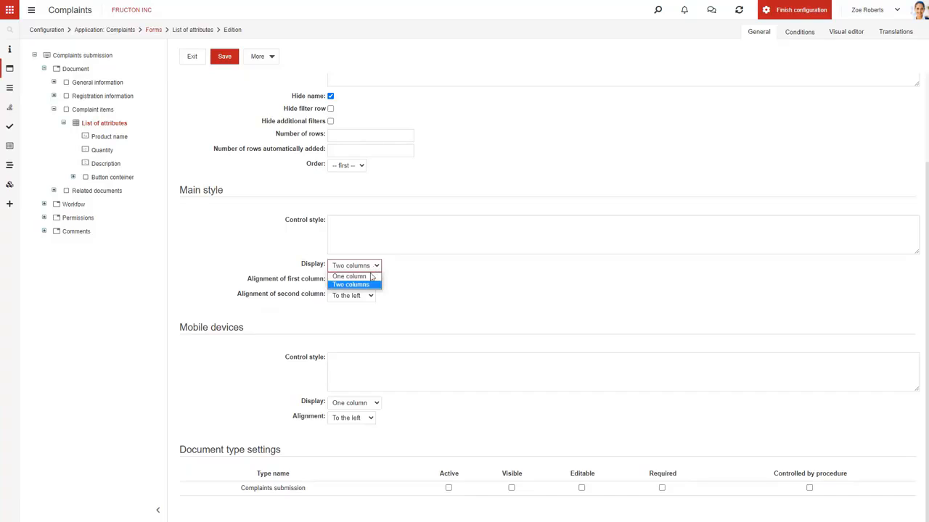
pyautogui.click(367, 280)
pyautogui.click(368, 299)
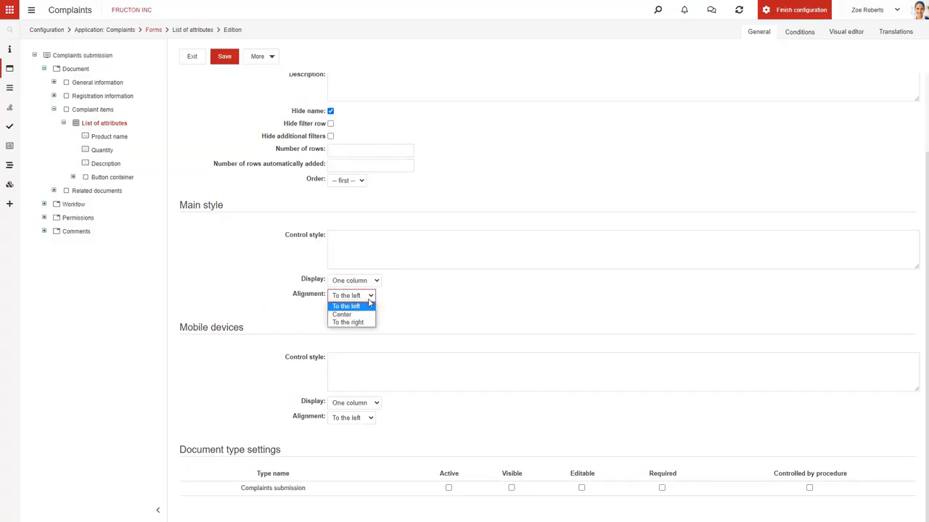
pyautogui.click(375, 312)
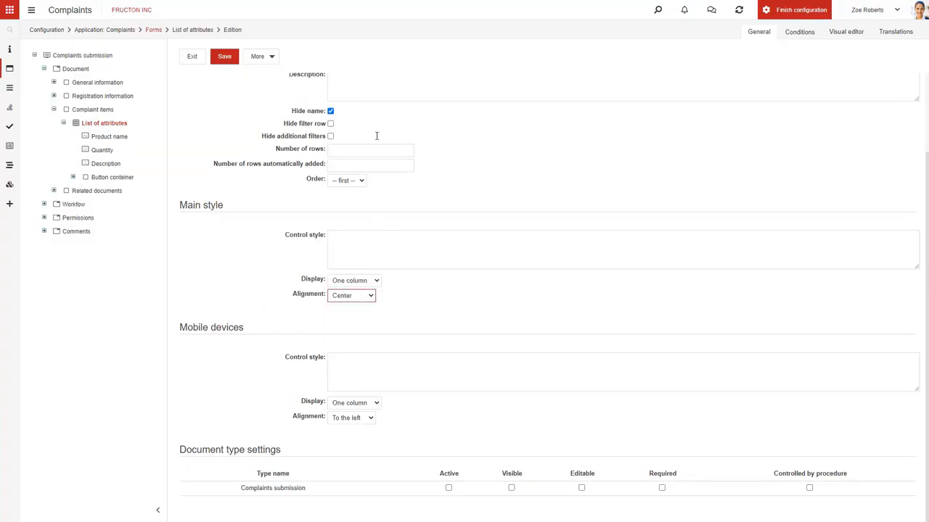
pyautogui.click(224, 57)
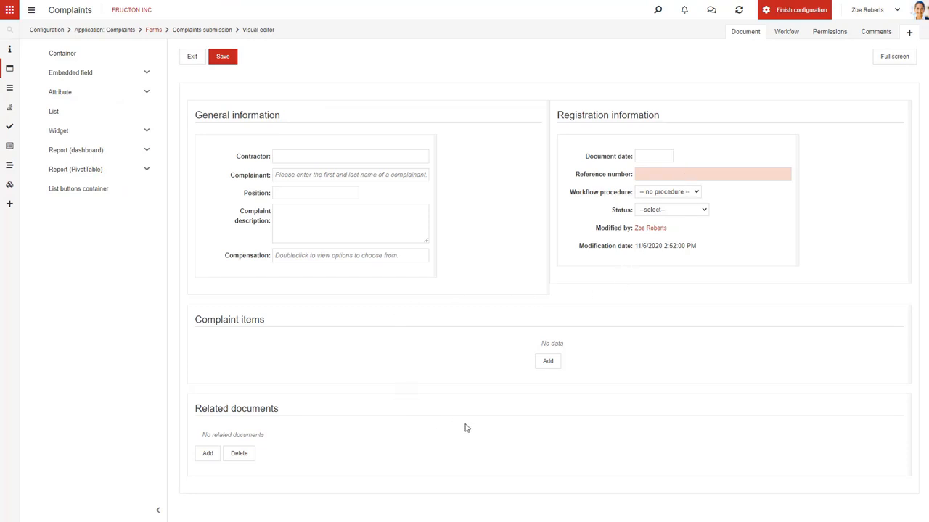
pyautogui.click(548, 362)
# Open the form settings of the Complaints submission document type and make the Compensation field active, visible and editable.
pyautogui.moveTo(9, 108)
pyautogui.click(41, 107)
pyautogui.click(42, 122)
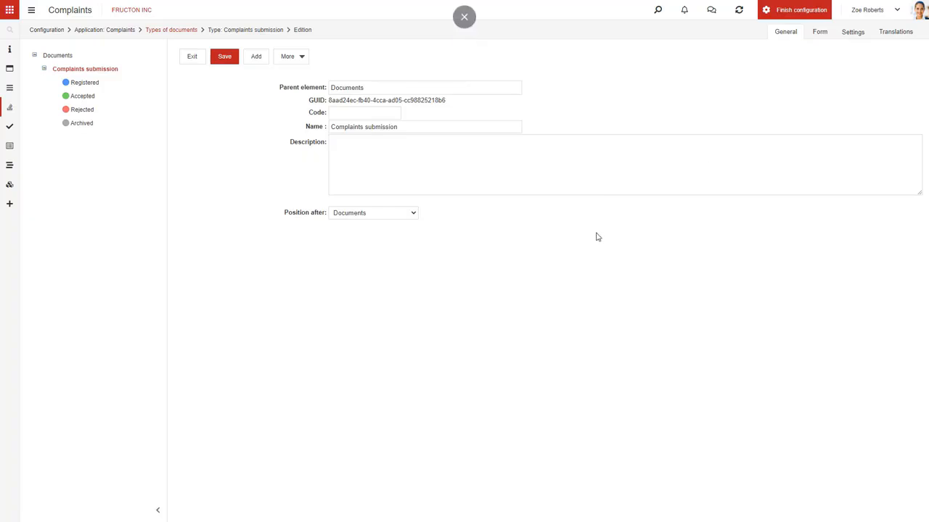
pyautogui.scroll(-3, 545, 251)
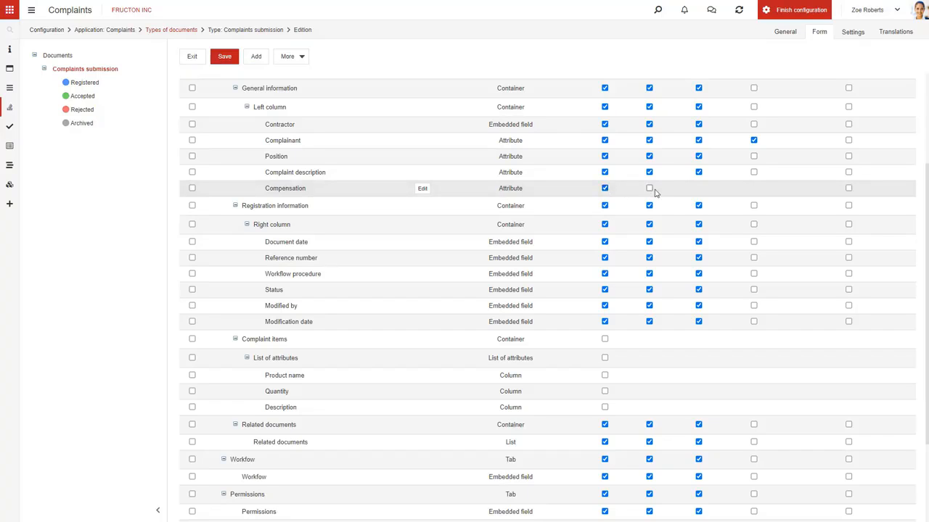
pyautogui.click(650, 187)
pyautogui.scroll(3, 664, 199)
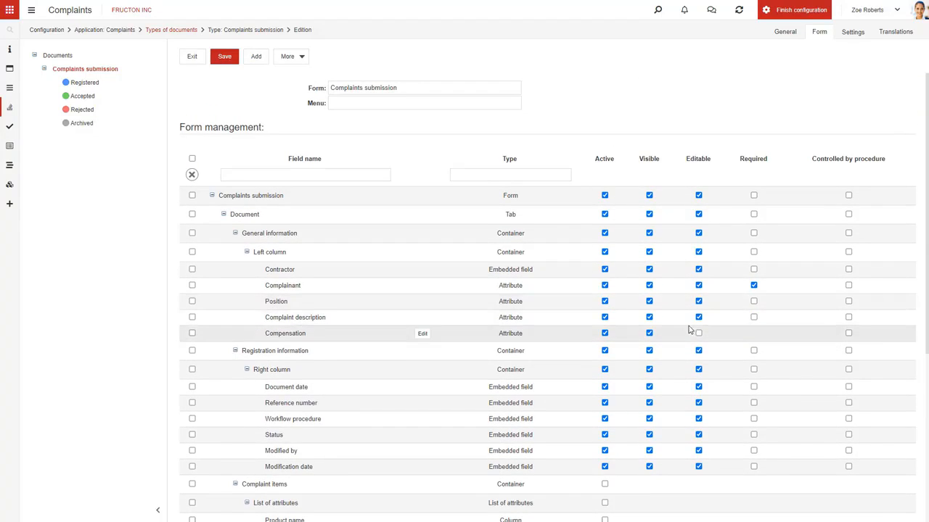
pyautogui.click(699, 333)
pyautogui.scroll(-3, 332, 419)
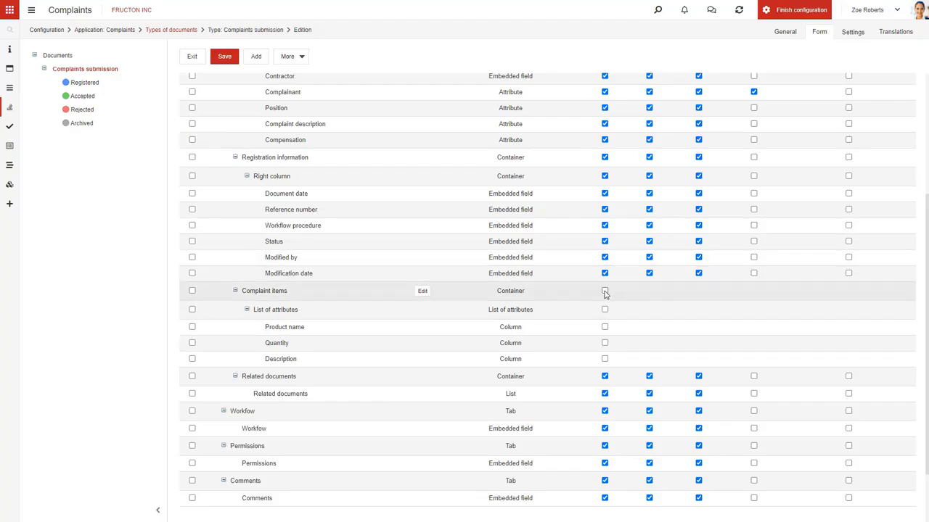
# Make the Complaint items container, its List of attributes and the Product name, Quantity and Description columns active, visible and editable.
pyautogui.click(649, 291)
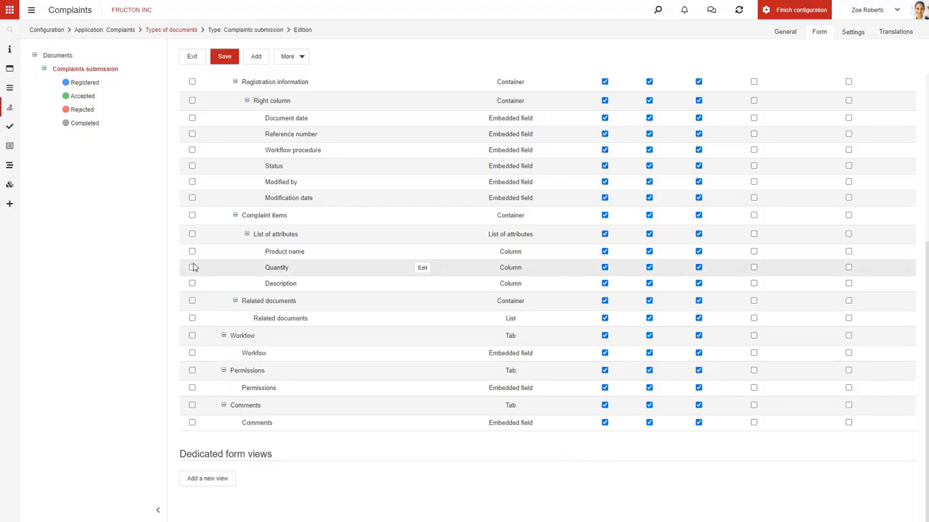
# Open the Complaint Workflow procedure of the Complaints application for editing and display its diagram.
pyautogui.moveTo(10, 110)
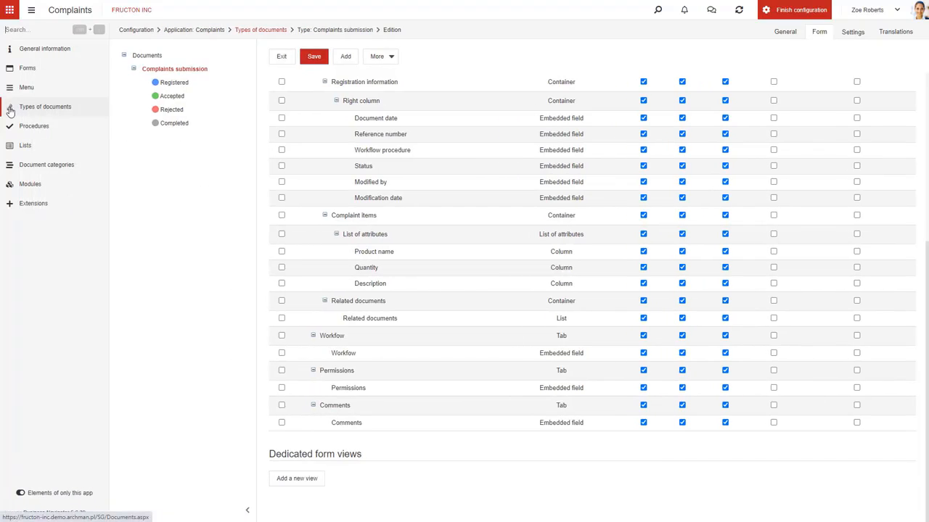
pyautogui.click(36, 126)
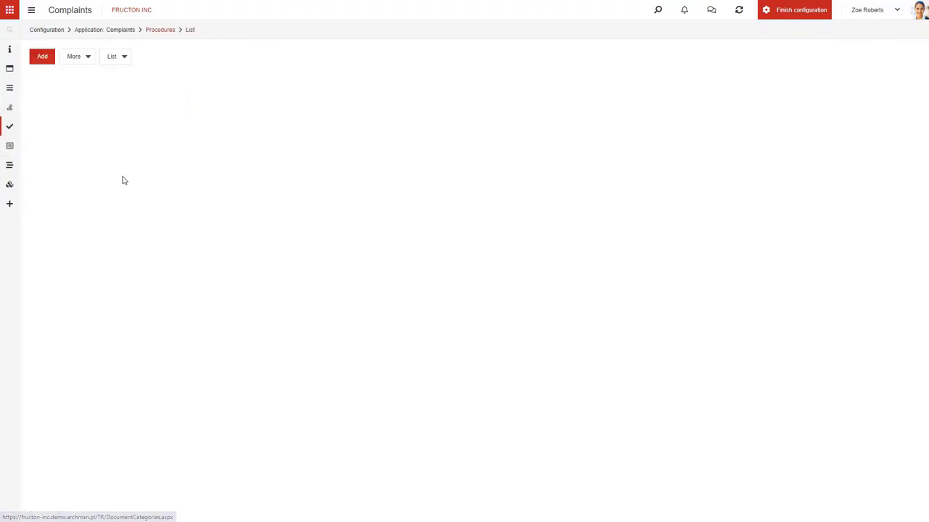
pyautogui.click(42, 120)
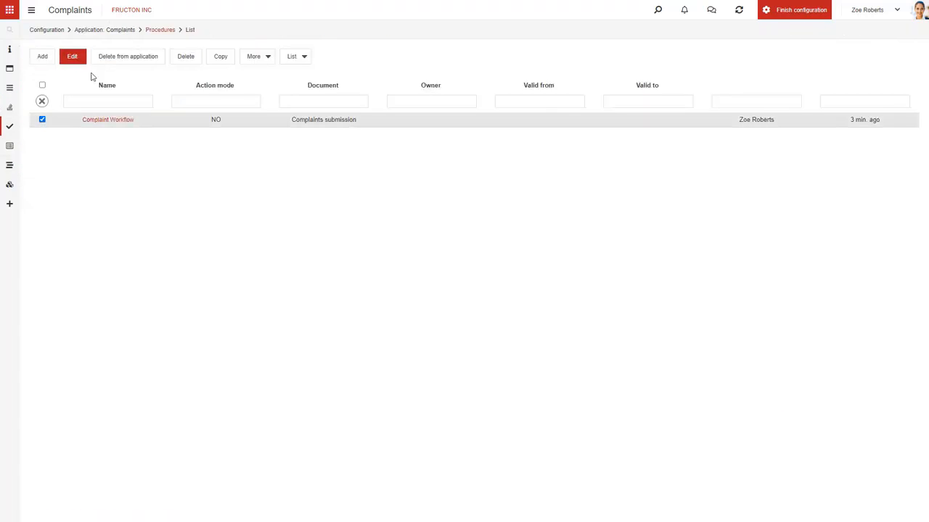
pyautogui.click(74, 59)
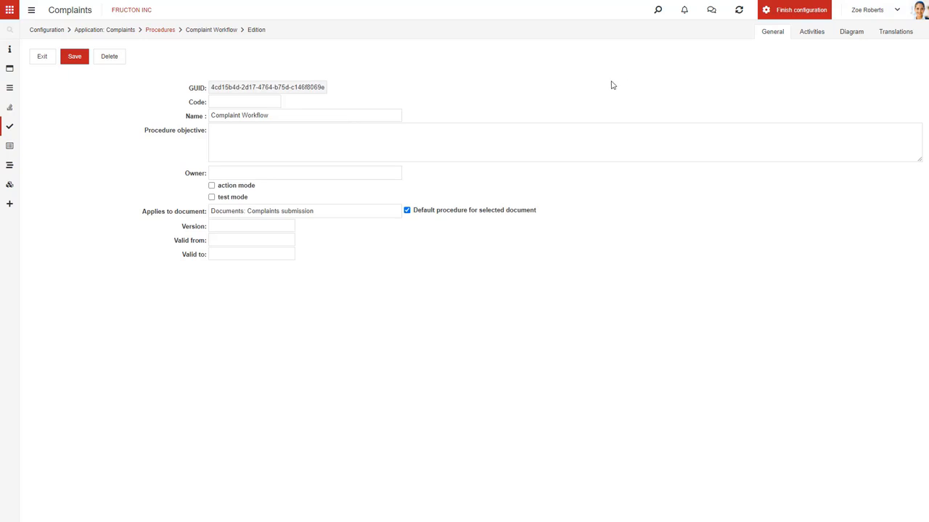
pyautogui.click(851, 32)
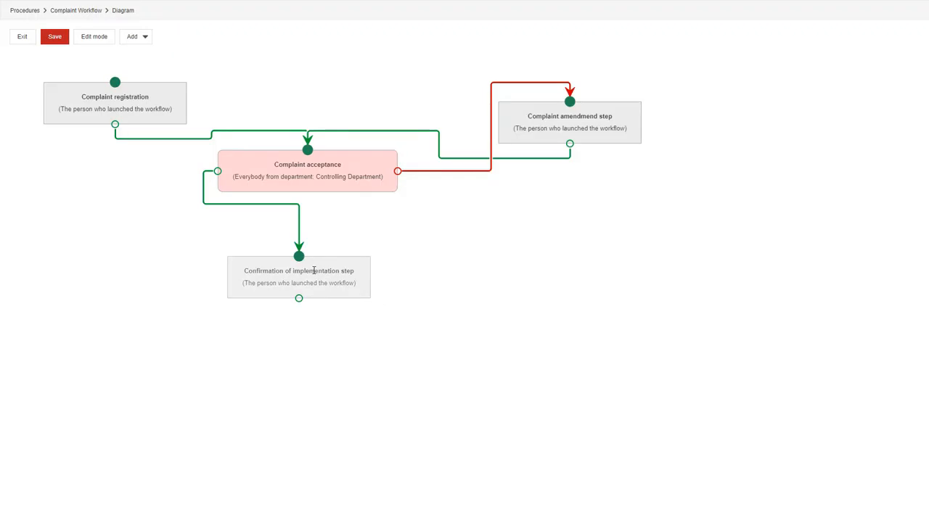
# Leave the diagram and delete the Confirmation of implementation step activity from the Complaint Workflow.
pyautogui.click(21, 36)
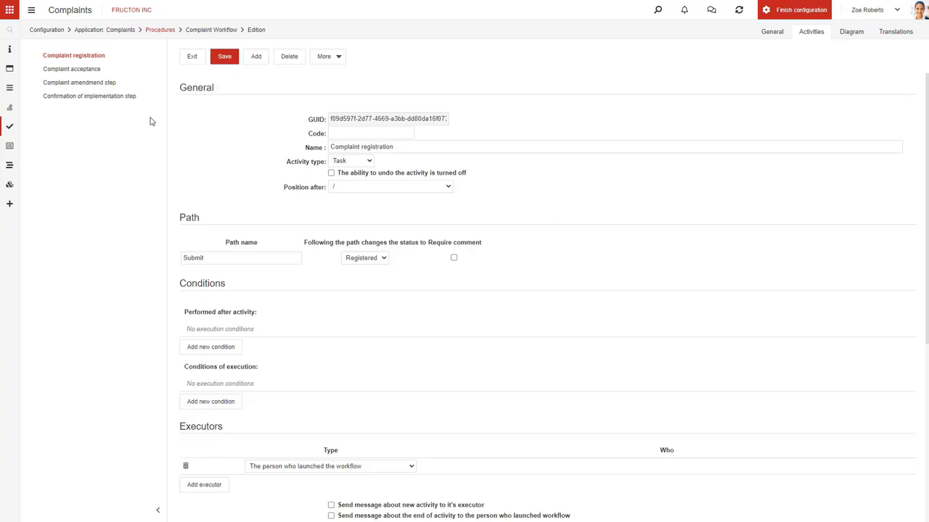
pyautogui.click(109, 96)
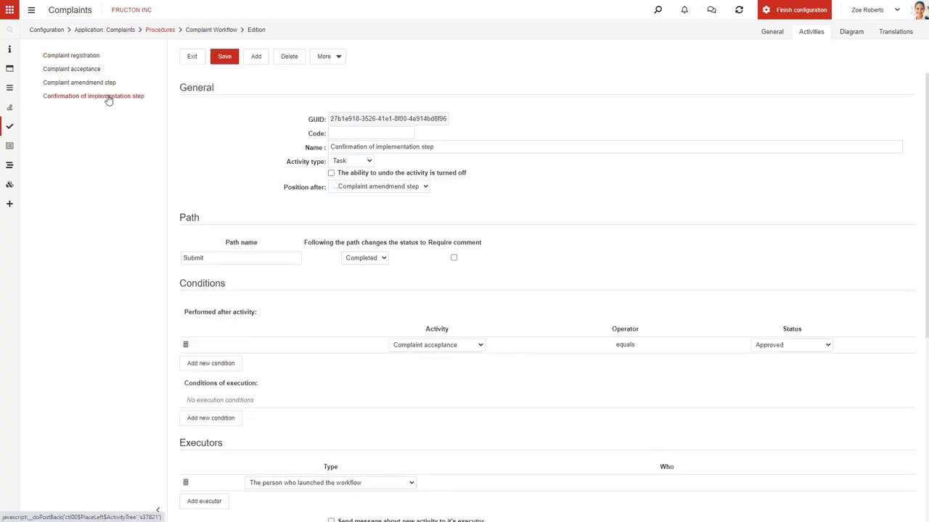
pyautogui.click(287, 57)
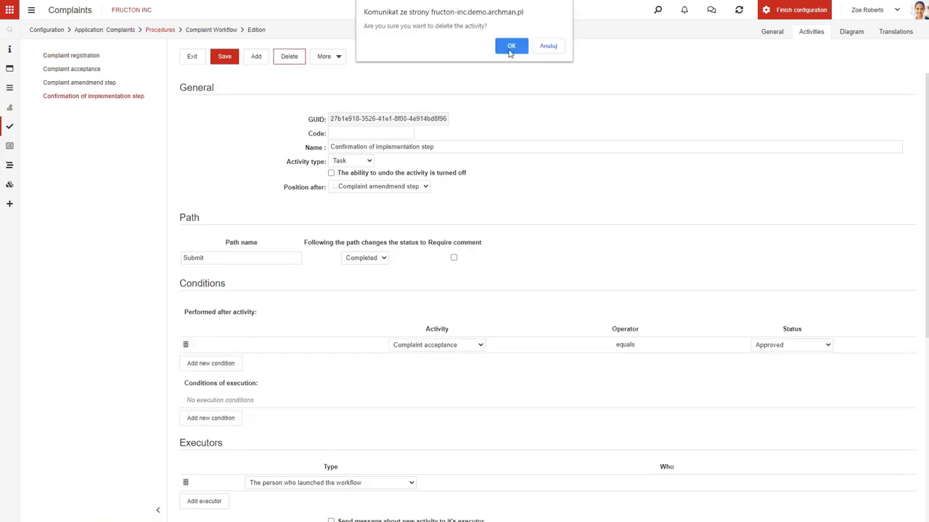
pyautogui.click(510, 46)
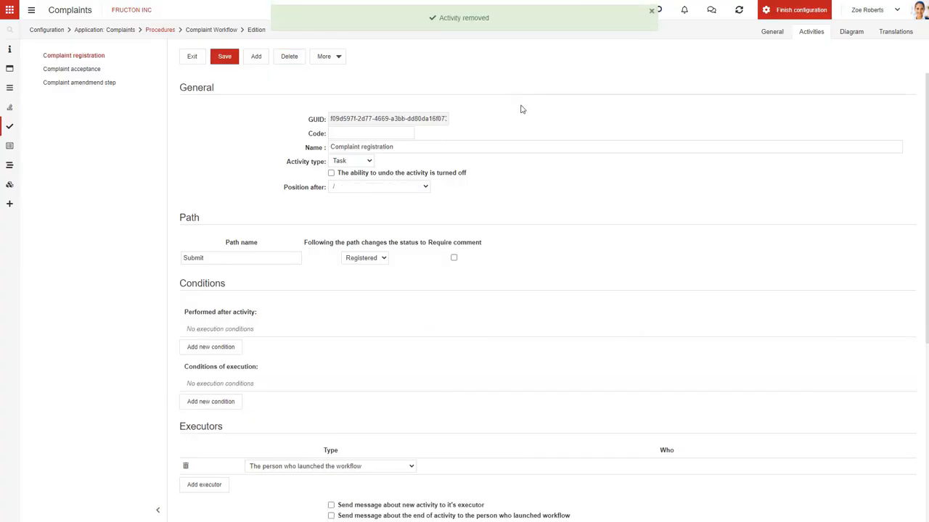
# Add three new tasks to the Complaint Workflow diagram.
pyautogui.click(852, 31)
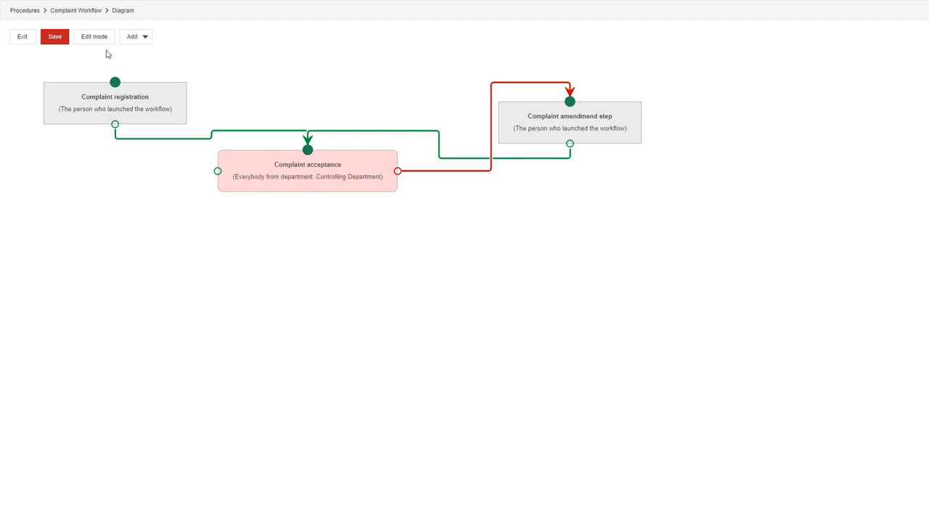
pyautogui.click(148, 44)
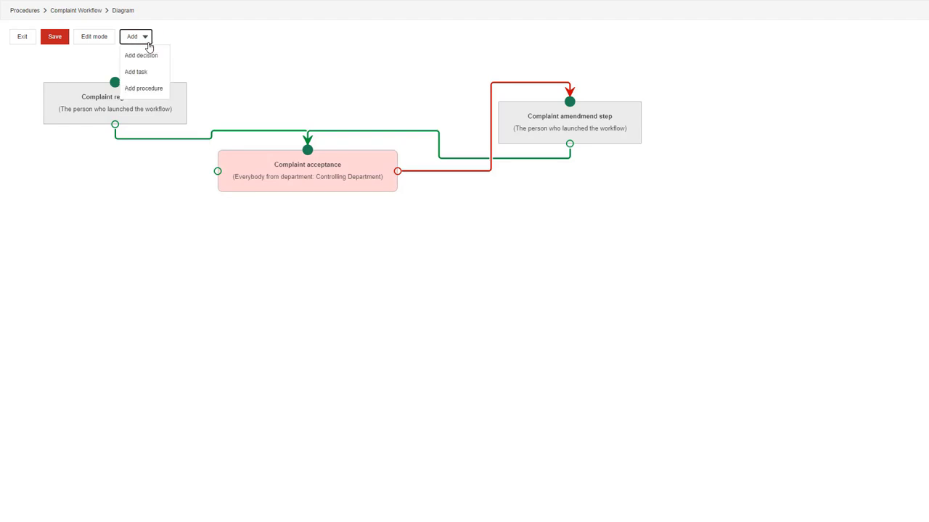
pyautogui.click(137, 71)
pyautogui.click(145, 41)
pyautogui.click(146, 73)
pyautogui.click(145, 40)
pyautogui.click(142, 76)
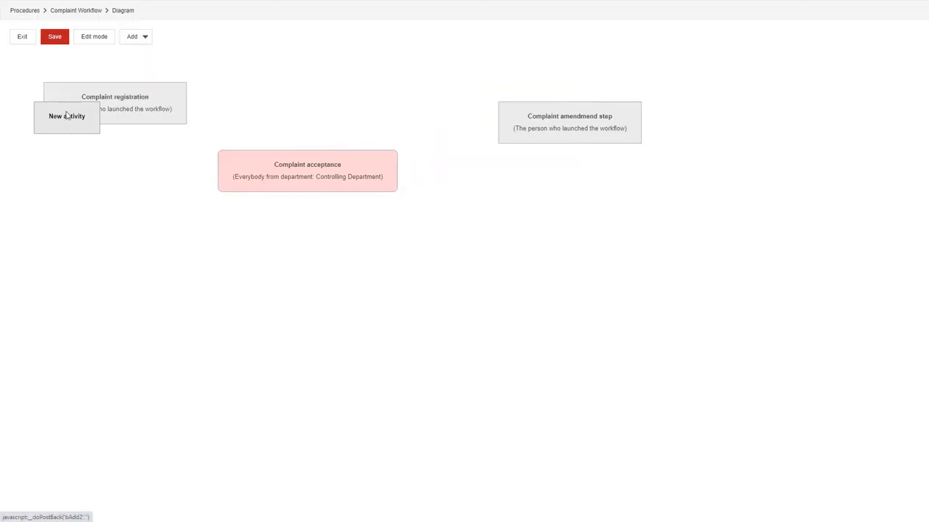
# Arrange the three new activities in a spaced horizontal row below the Complaint acceptance decision.
pyautogui.moveTo(58, 117); pyautogui.dragTo(553, 279)
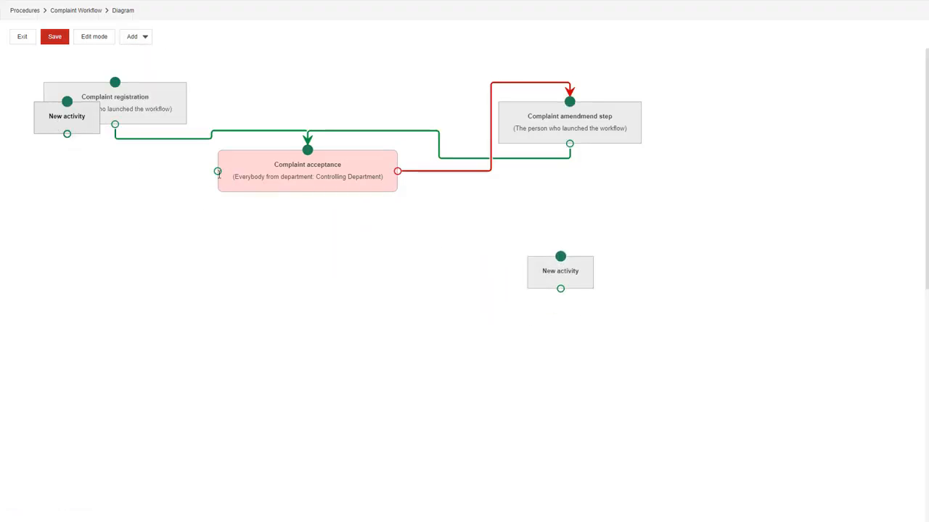
pyautogui.moveTo(80, 130); pyautogui.dragTo(321, 280)
pyautogui.moveTo(77, 113); pyautogui.dragTo(109, 277)
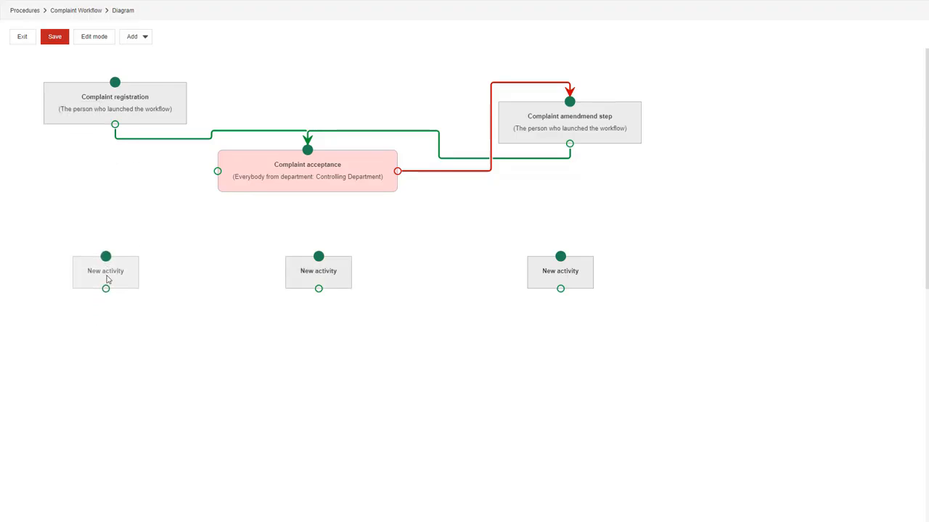
# Rename the three new activities, from left to right, Complaint realization: full refund, Complaint realization: replacement and Complaint realization: mixed.
pyautogui.click(93, 37)
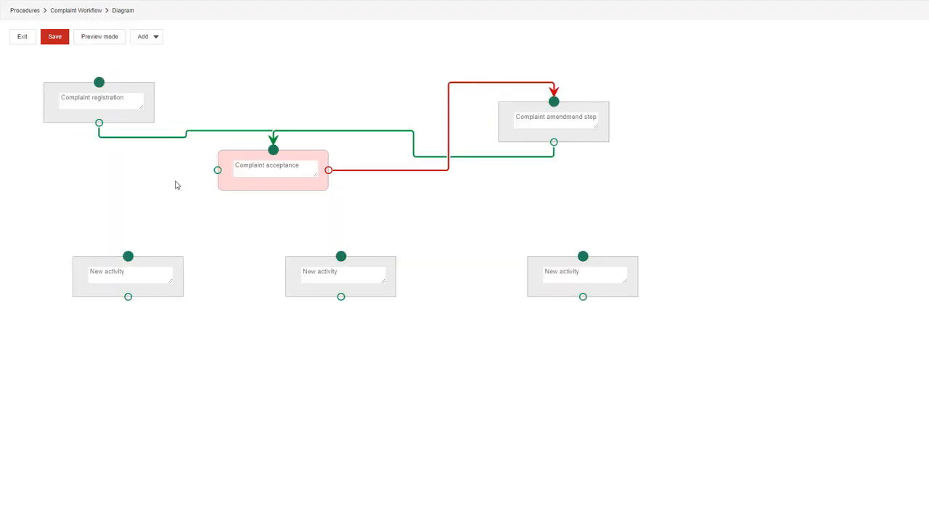
pyautogui.click(130, 273)
pyautogui.moveTo(107, 276); pyautogui.dragTo(90, 277)
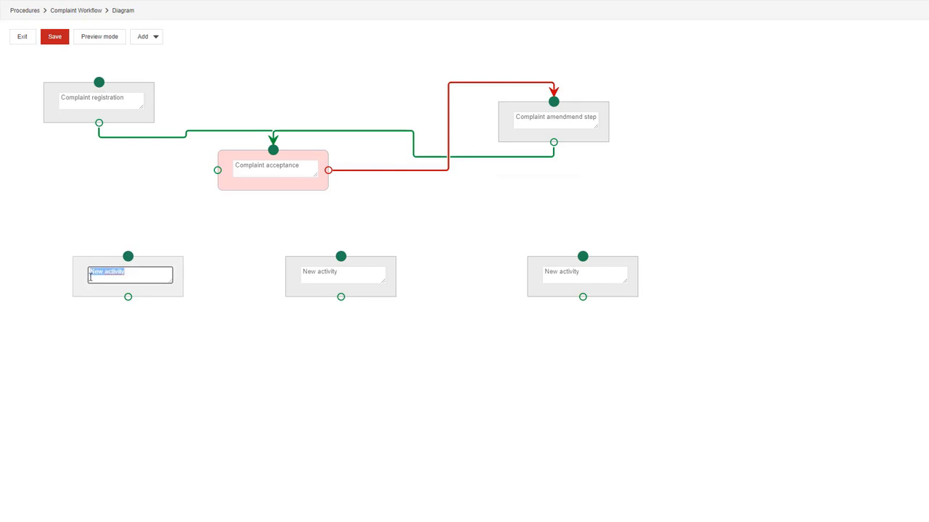
pyautogui.write('C')
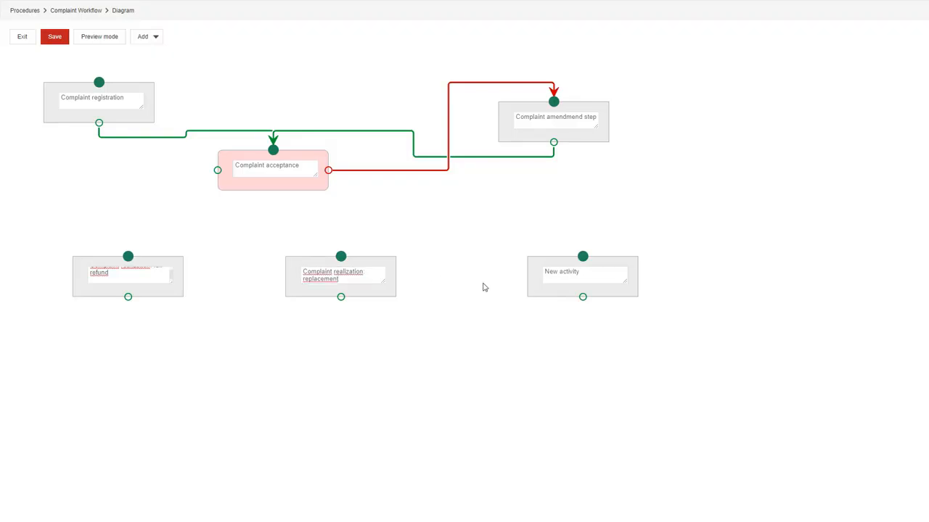
pyautogui.moveTo(596, 273); pyautogui.dragTo(520, 260)
pyautogui.write('Complaint realization')
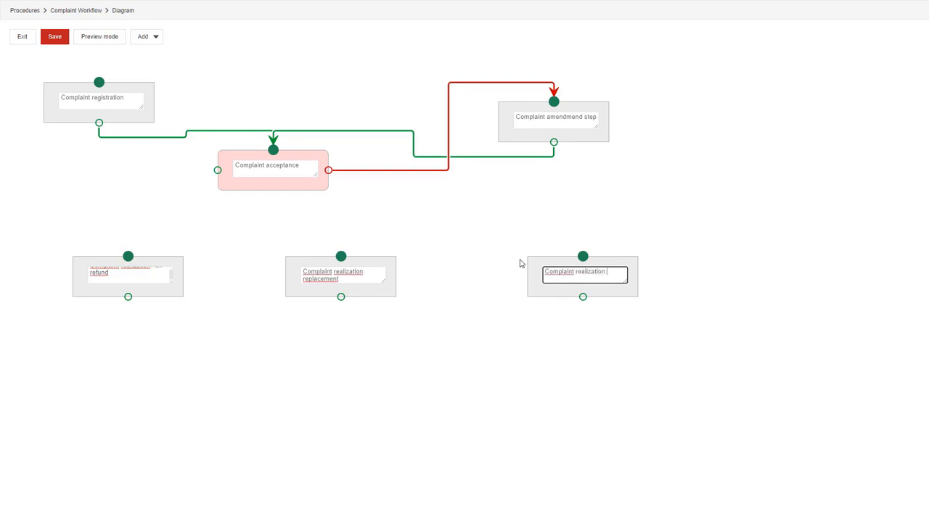
pyautogui.write('d')
pyautogui.click(499, 326)
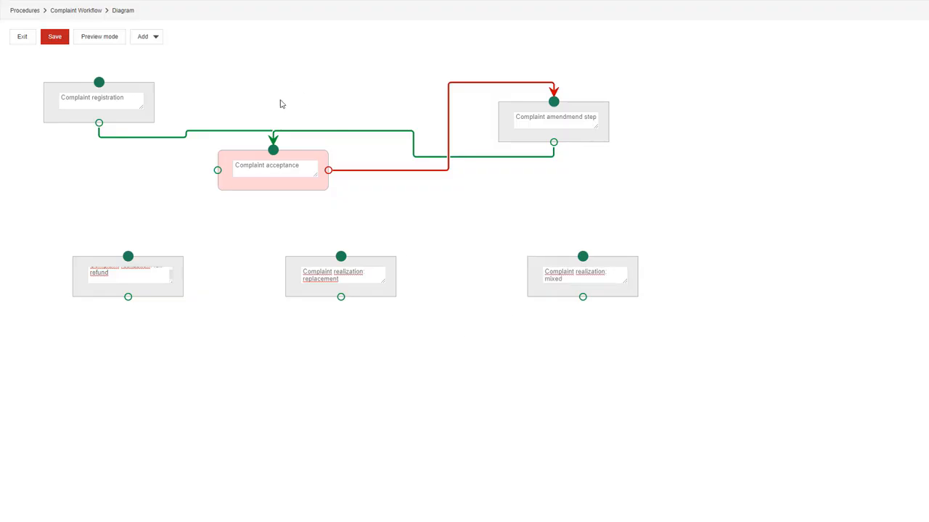
# Connect the green approval output of Complaint acceptance to all three Complaint realization activities and return the diagram to preview mode.
pyautogui.moveTo(218, 171); pyautogui.dragTo(128, 259)
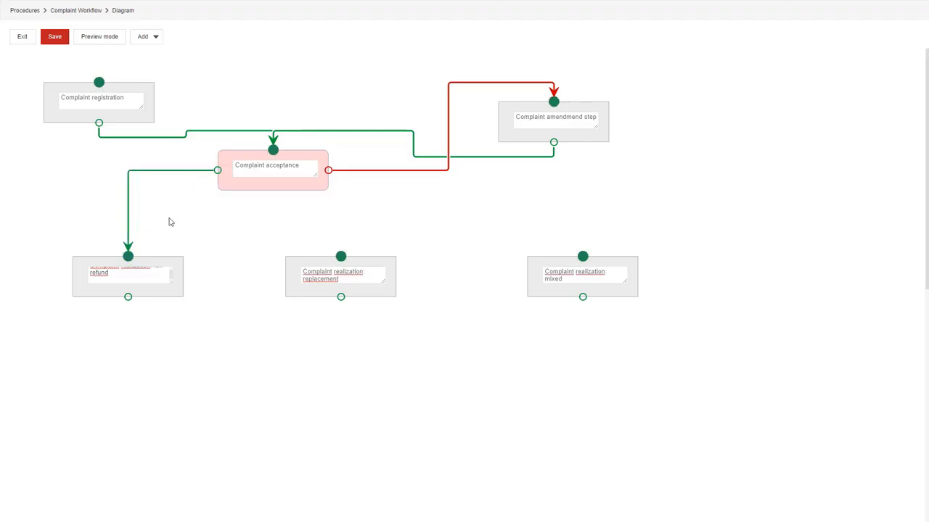
pyautogui.moveTo(217, 170); pyautogui.dragTo(341, 258)
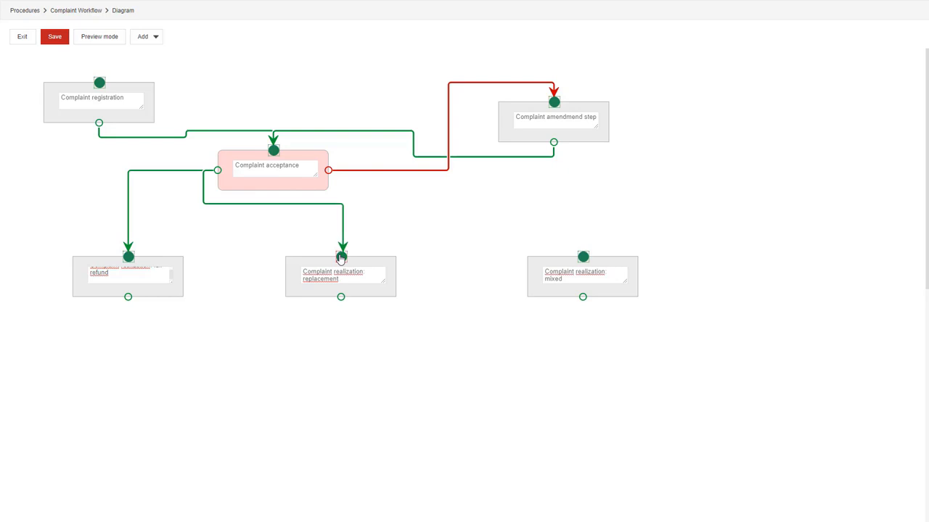
pyautogui.moveTo(218, 170); pyautogui.dragTo(583, 257)
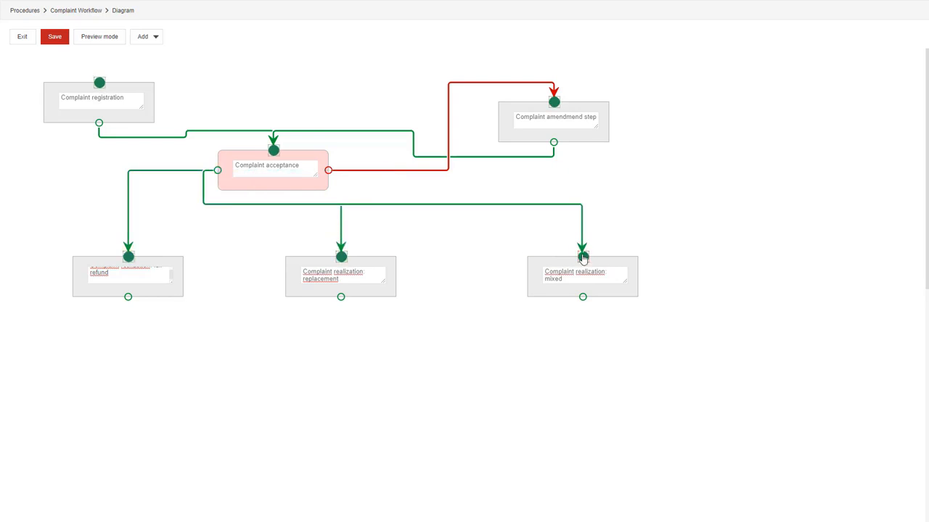
pyautogui.click(107, 38)
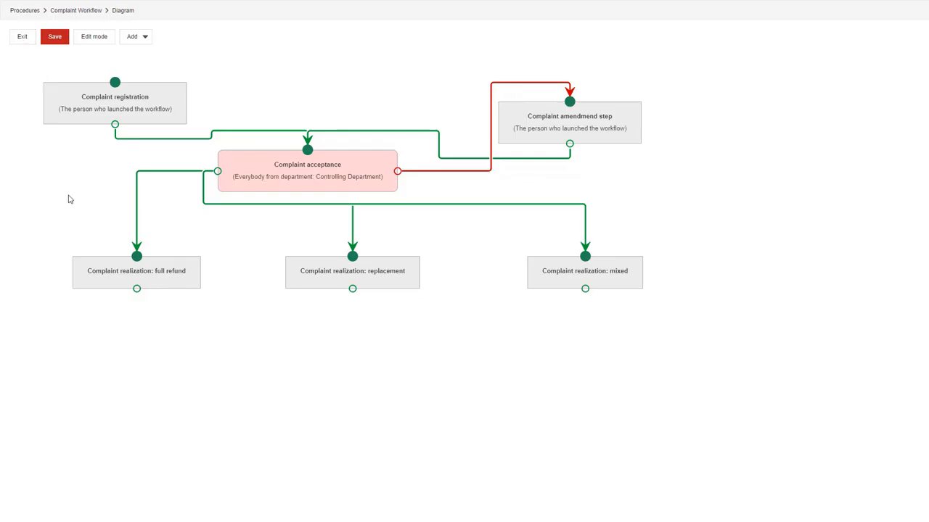
# Add an execution condition to the Complaint realization: full refund activity requiring the Compensation field to equal Full refund.
pyautogui.click(21, 40)
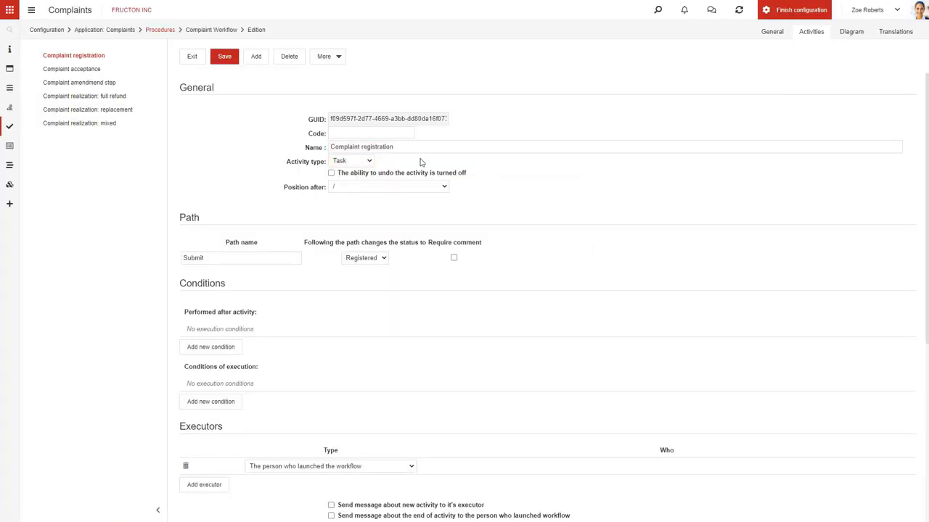
pyautogui.click(83, 97)
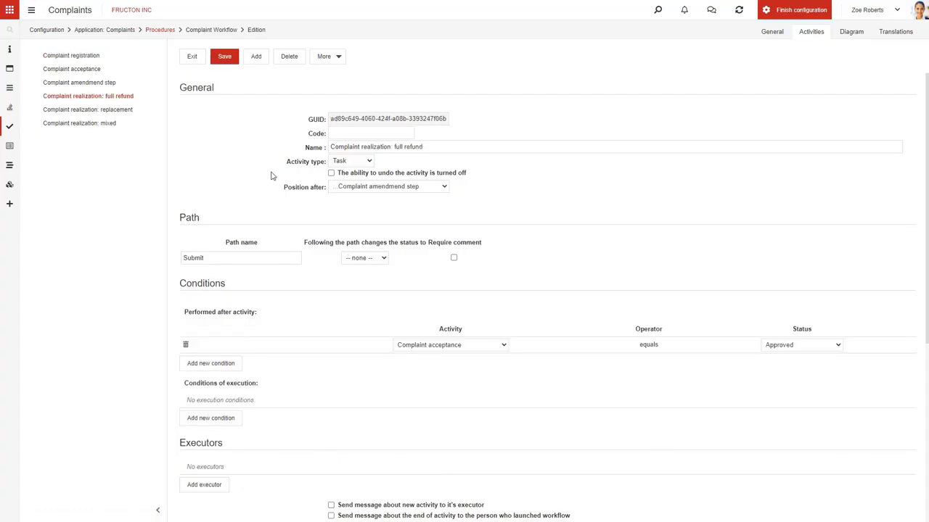
pyautogui.scroll(-3, 260, 149)
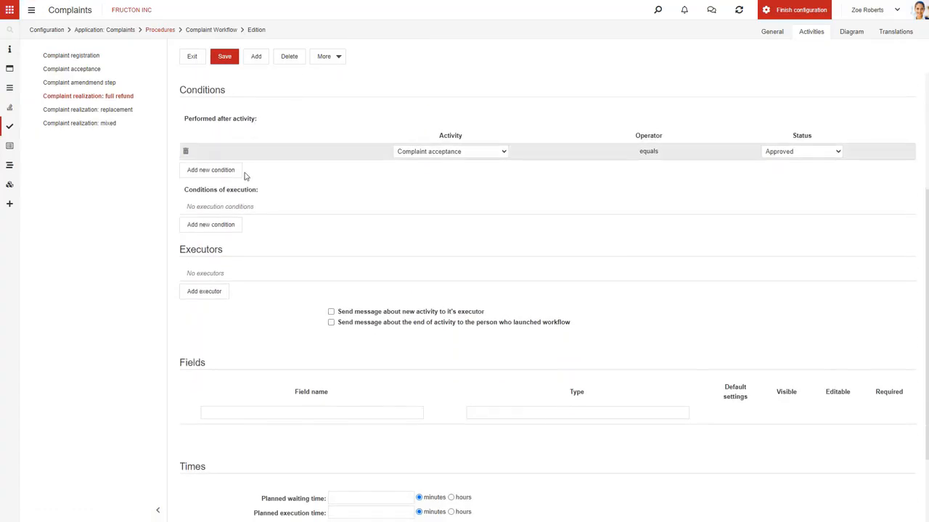
pyautogui.click(231, 224)
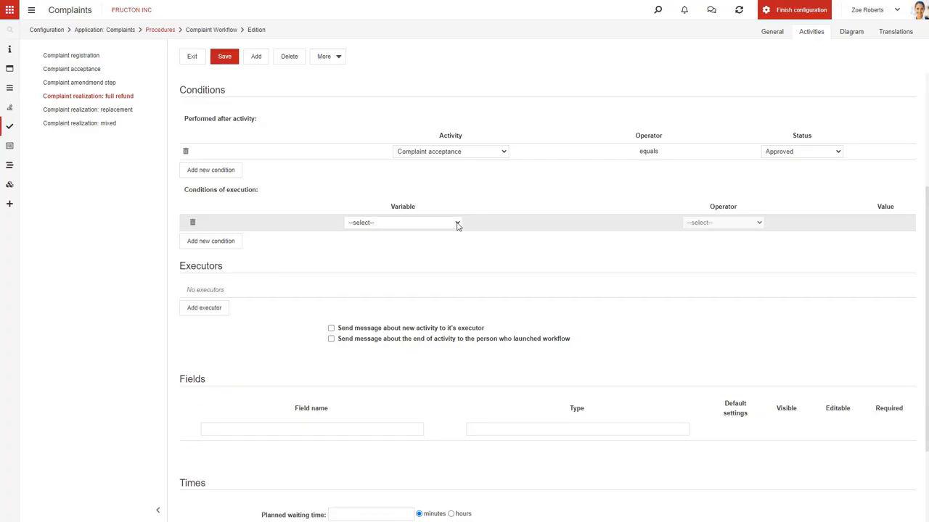
pyautogui.click(457, 226)
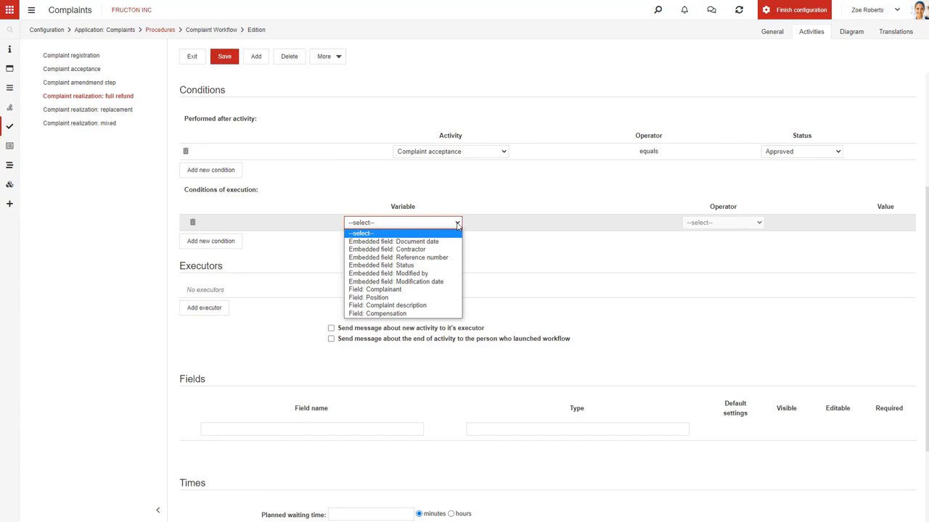
pyautogui.click(416, 314)
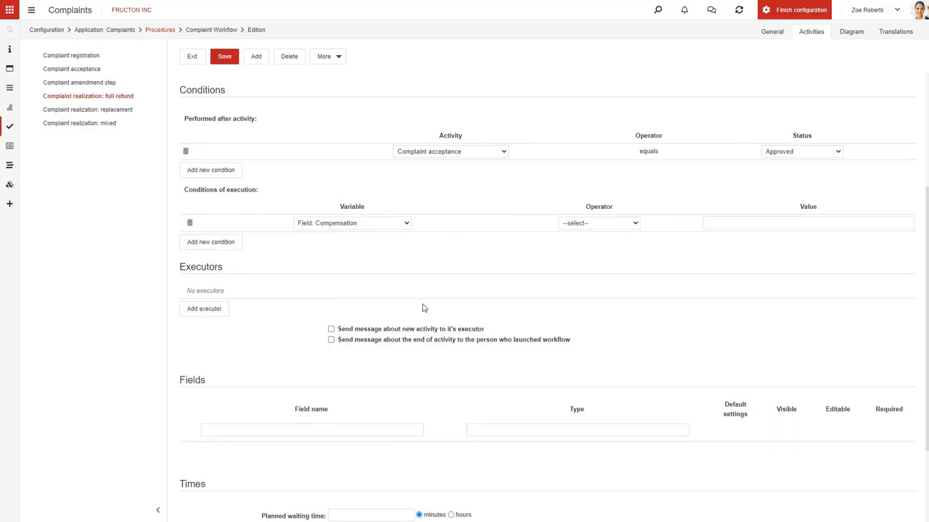
pyautogui.click(617, 222)
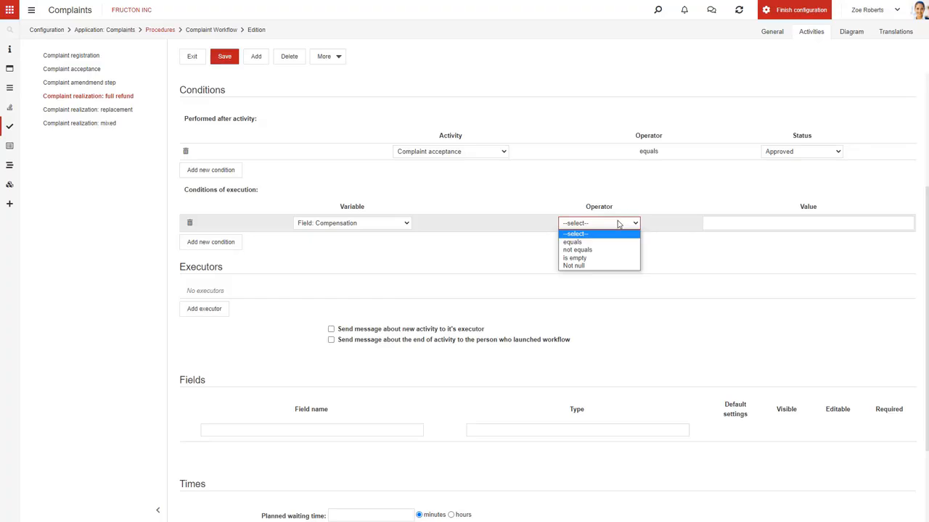
pyautogui.click(611, 242)
pyautogui.click(717, 223)
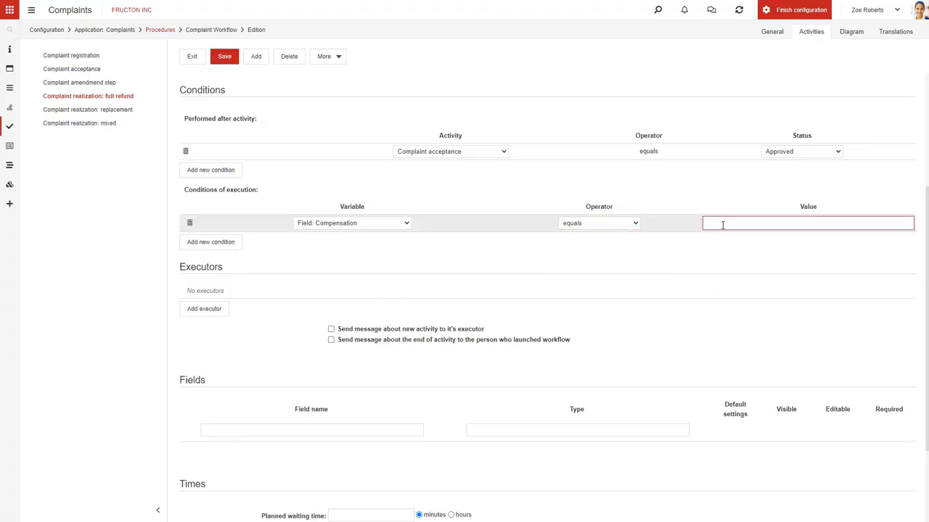
pyautogui.click(723, 225)
pyautogui.click(724, 237)
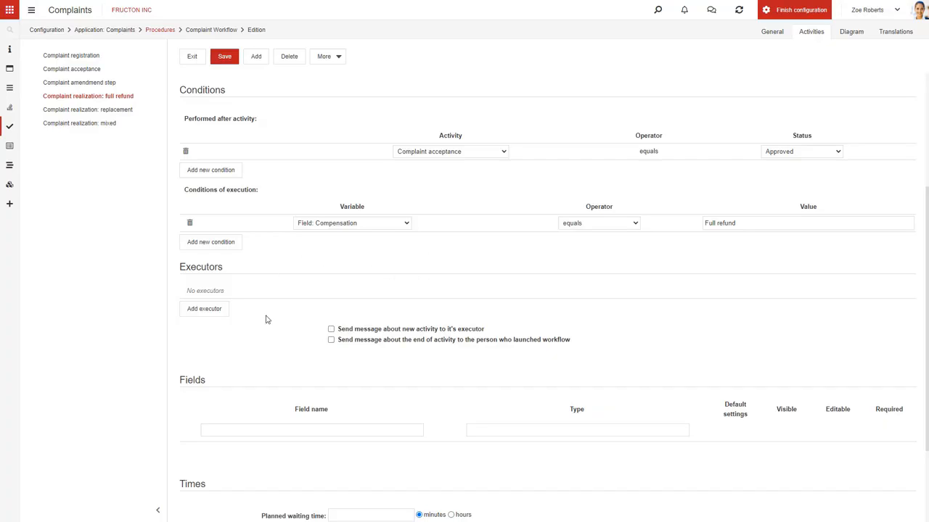
# Add an executor to the full refund activity: Whoever from department, set to Finance and Accounting Department (Everyone).
pyautogui.click(228, 310)
pyautogui.click(299, 307)
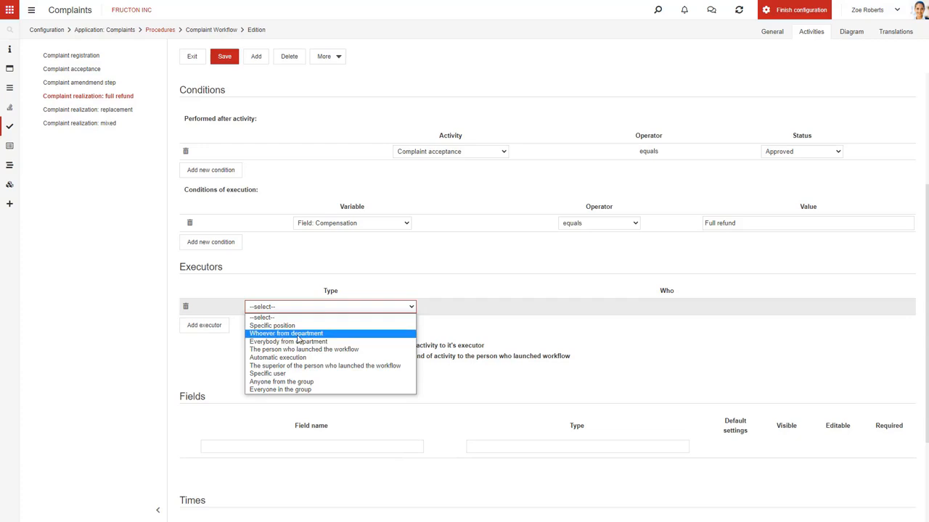
pyautogui.click(297, 334)
pyautogui.click(589, 309)
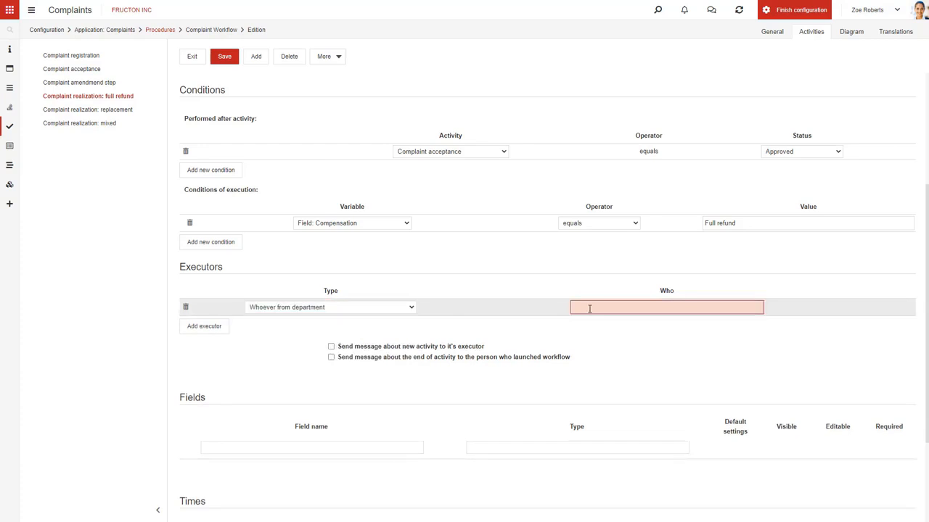
pyautogui.write('Ac')
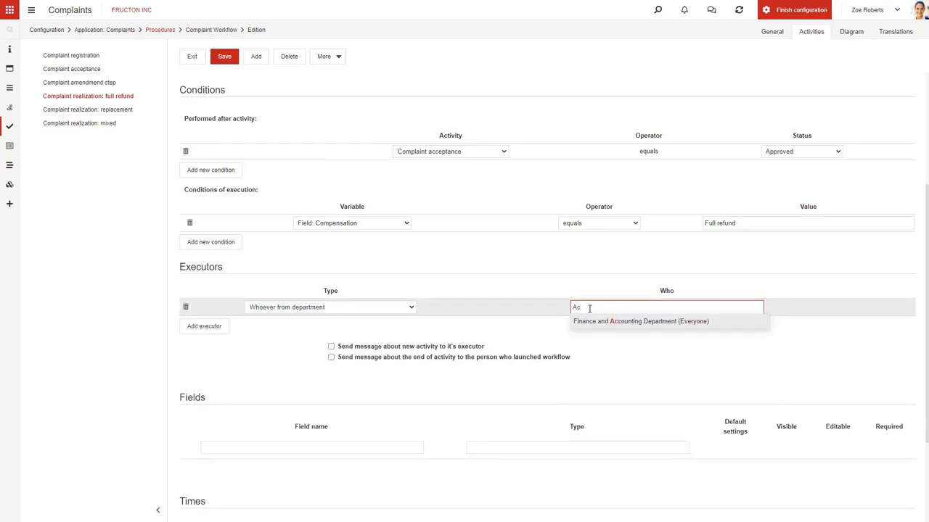
pyautogui.click(590, 321)
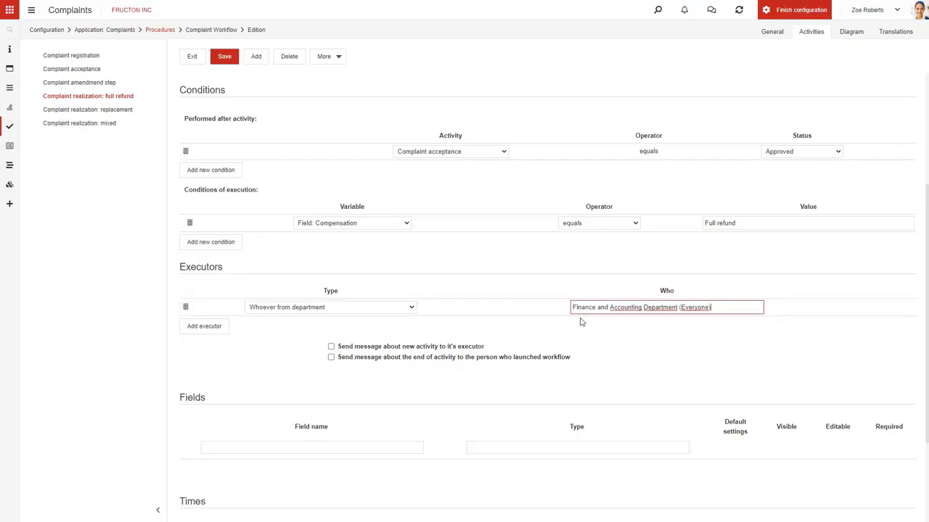
# Make the full refund activity's Submit path change the status to Completed and save the activity.
pyautogui.scroll(1, 468, 270)
pyautogui.scroll(4, 468, 270)
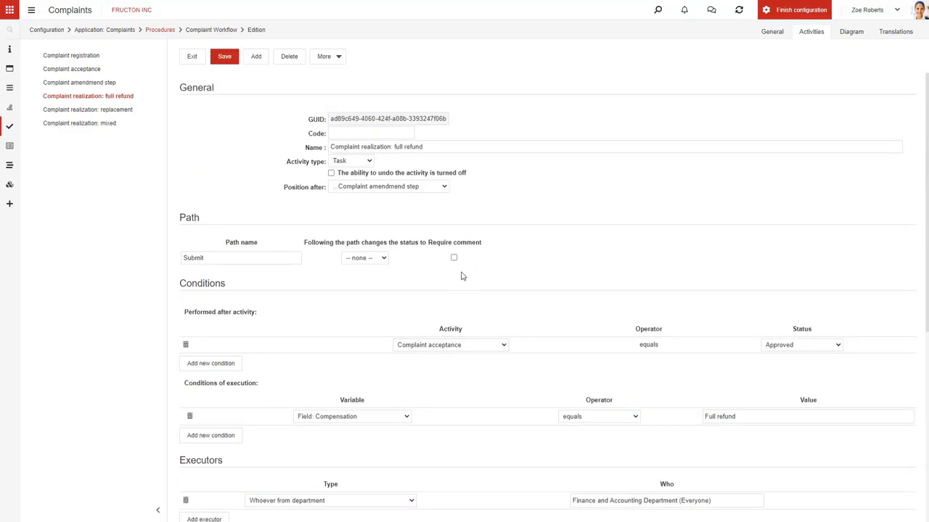
pyautogui.click(381, 260)
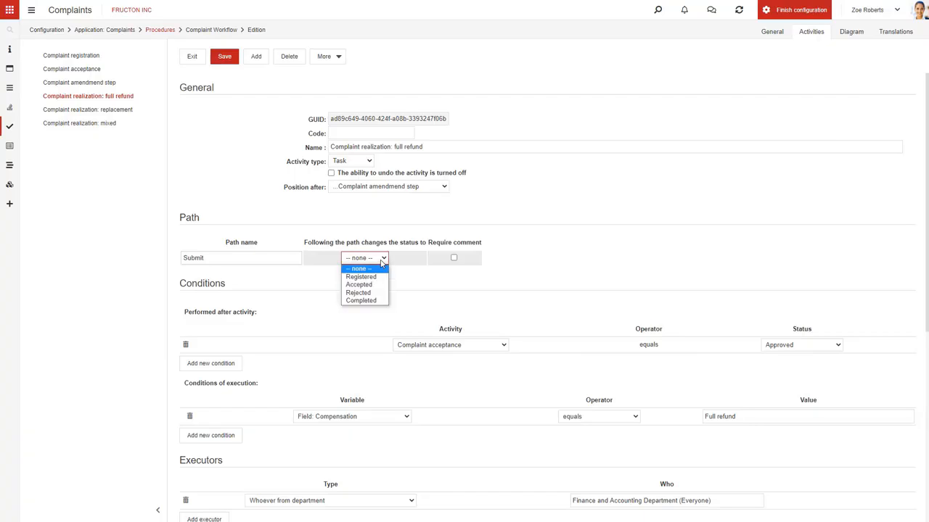
pyautogui.click(364, 300)
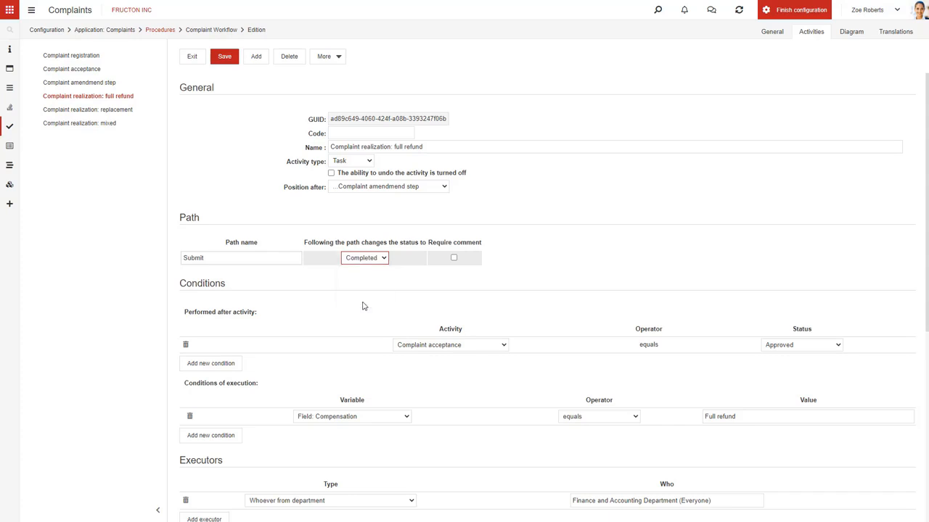
pyautogui.hotkey('ctrl', 's')
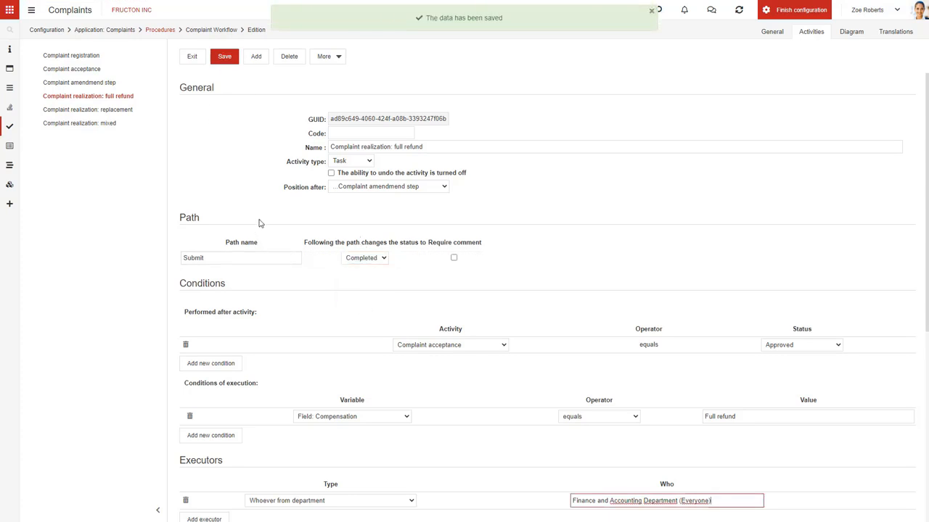
# Add an execution condition to the Complaint realization: replacement activity requiring the Compensation field to equal Replacement.
pyautogui.click(118, 110)
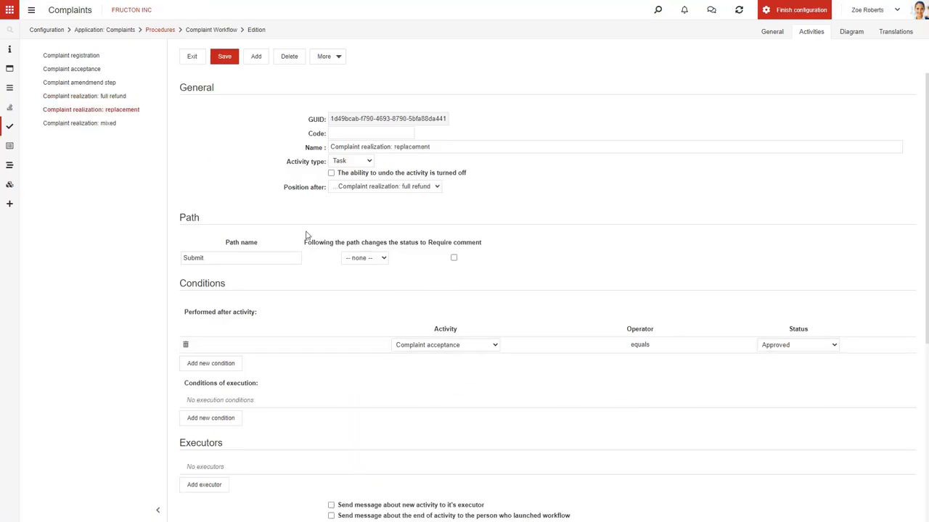
pyautogui.scroll(-3, 287, 384)
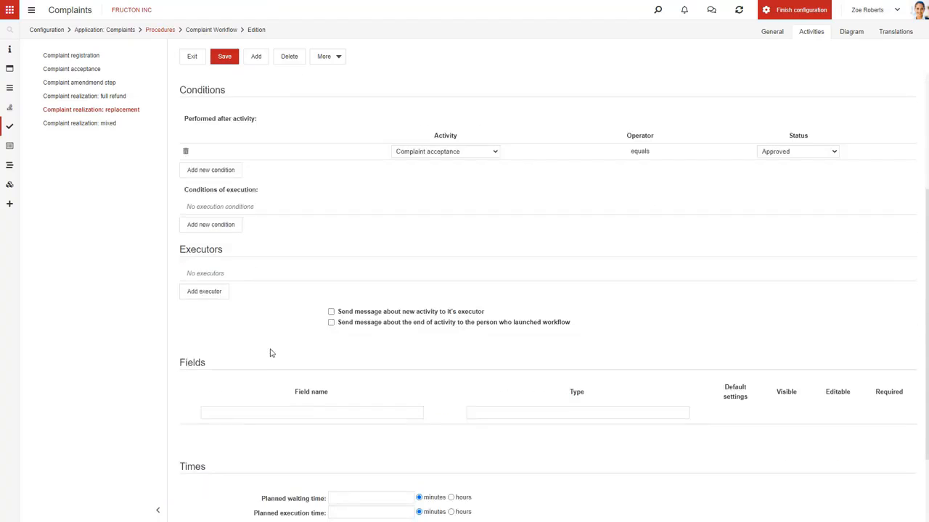
pyautogui.click(218, 226)
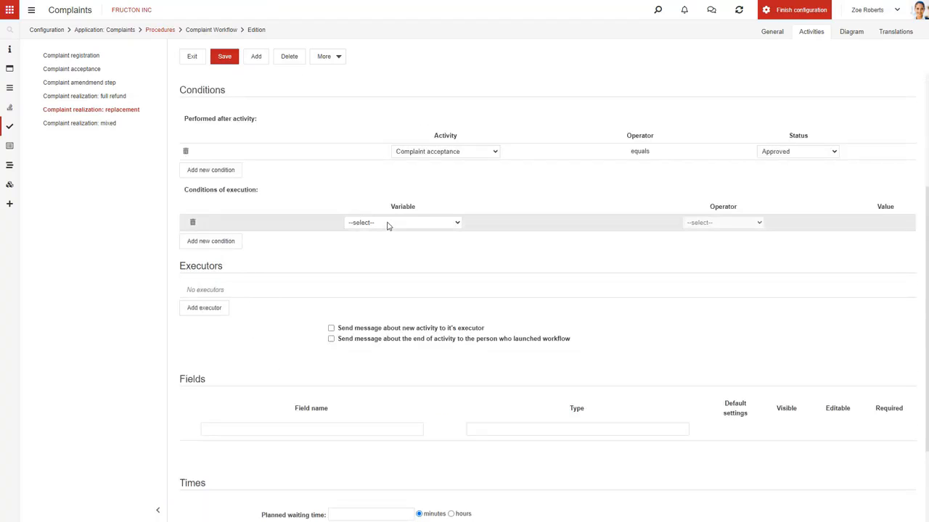
pyautogui.click(387, 222)
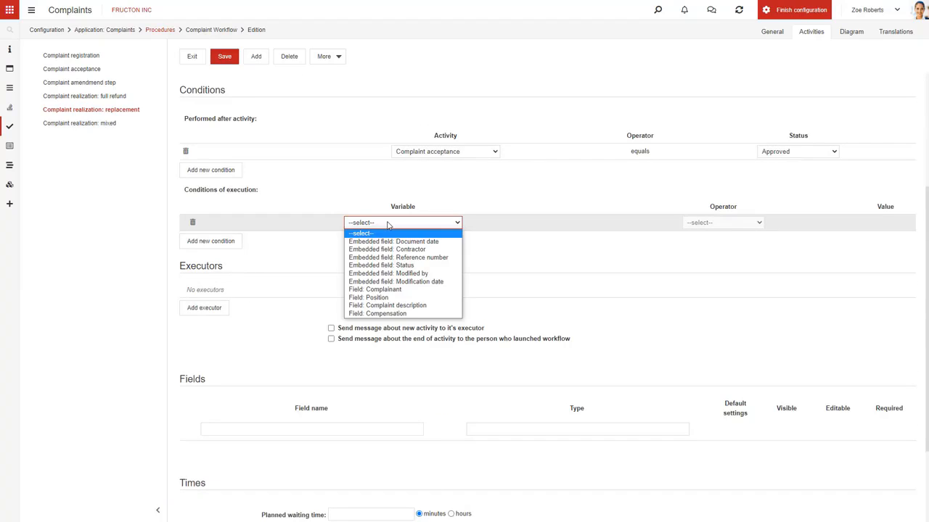
pyautogui.click(415, 314)
pyautogui.click(617, 223)
pyautogui.click(617, 247)
pyautogui.click(722, 225)
pyautogui.write('repl')
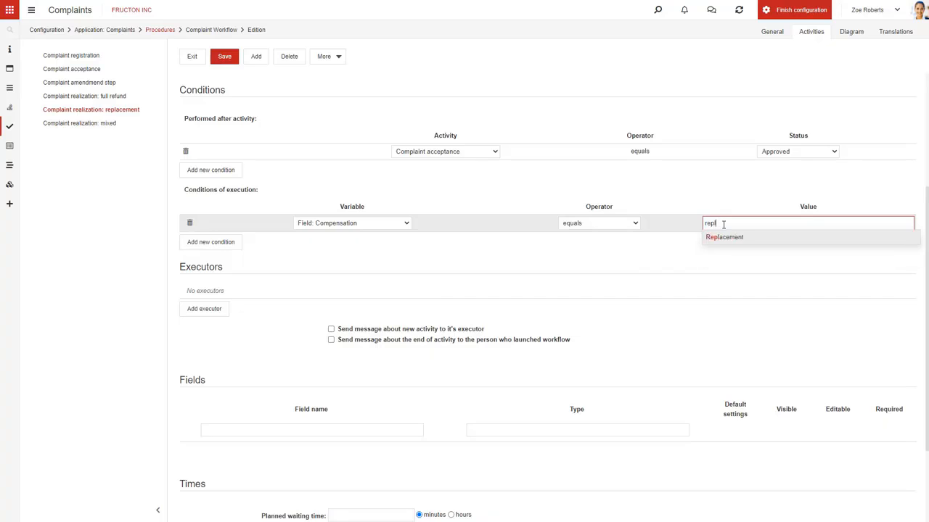
pyautogui.click(724, 237)
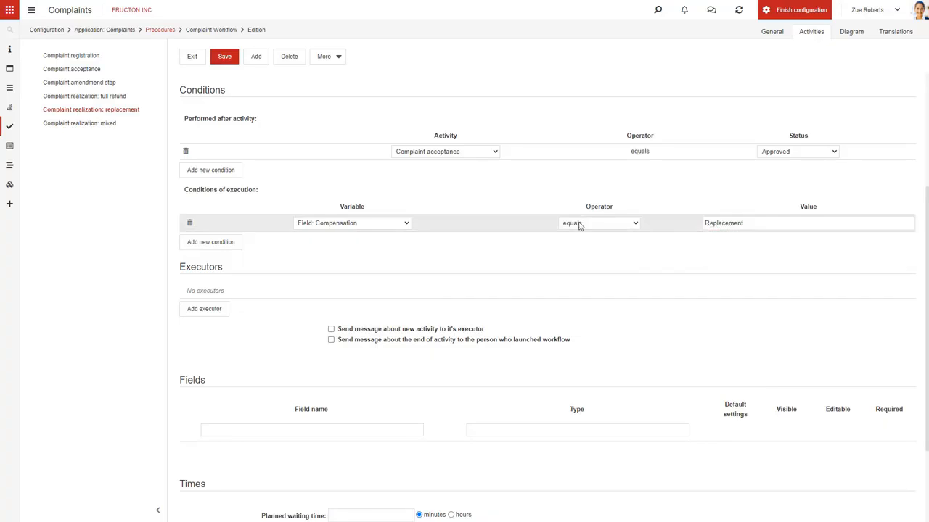
# Add an executor to the replacement activity: Whoever from department, set to Logistics Department (Everyone).
pyautogui.click(205, 310)
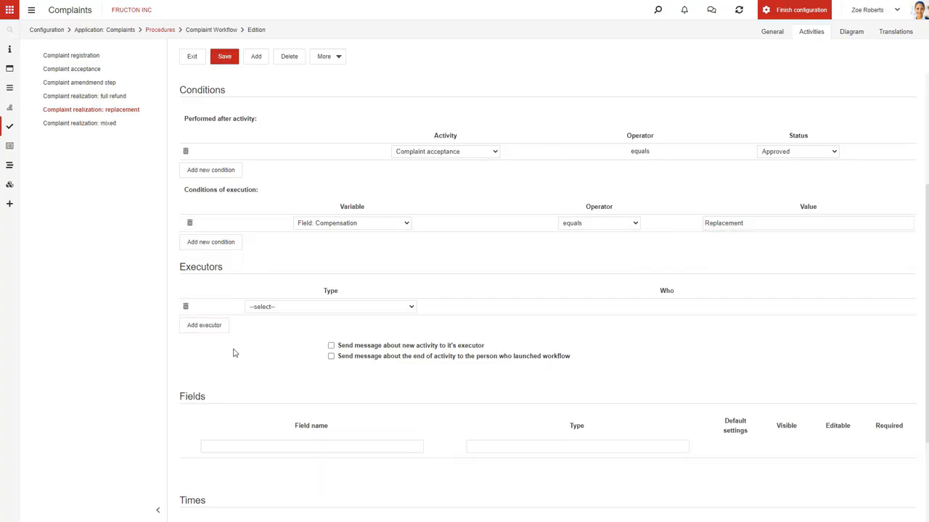
pyautogui.click(277, 311)
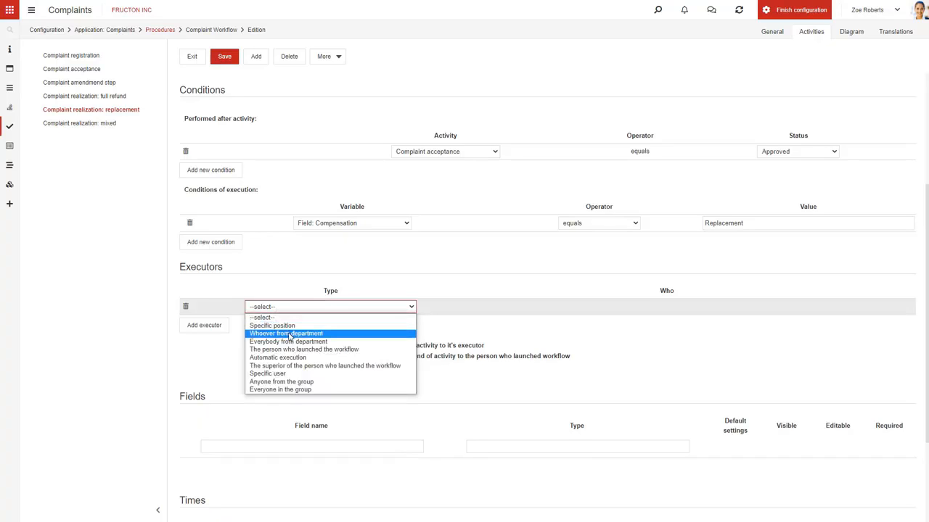
pyautogui.click(289, 334)
pyautogui.click(663, 308)
pyautogui.write('Lo')
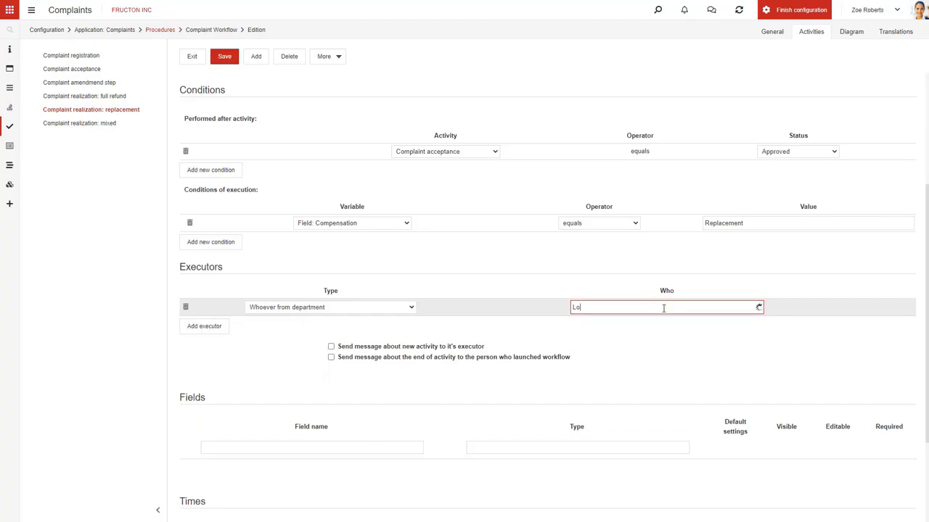
pyautogui.write('gis')
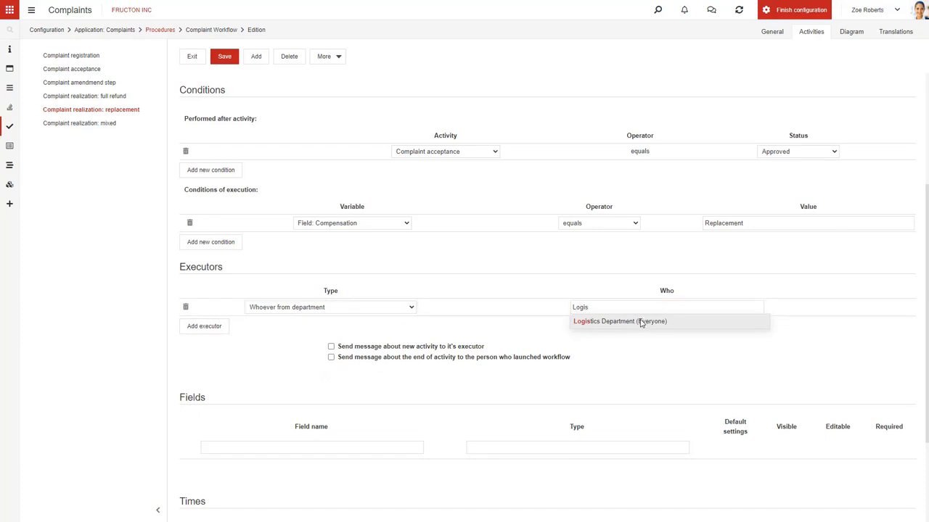
pyautogui.click(643, 322)
# Make the replacement activity's Submit path change the status to Completed and save the activity.
pyautogui.scroll(3, 389, 268)
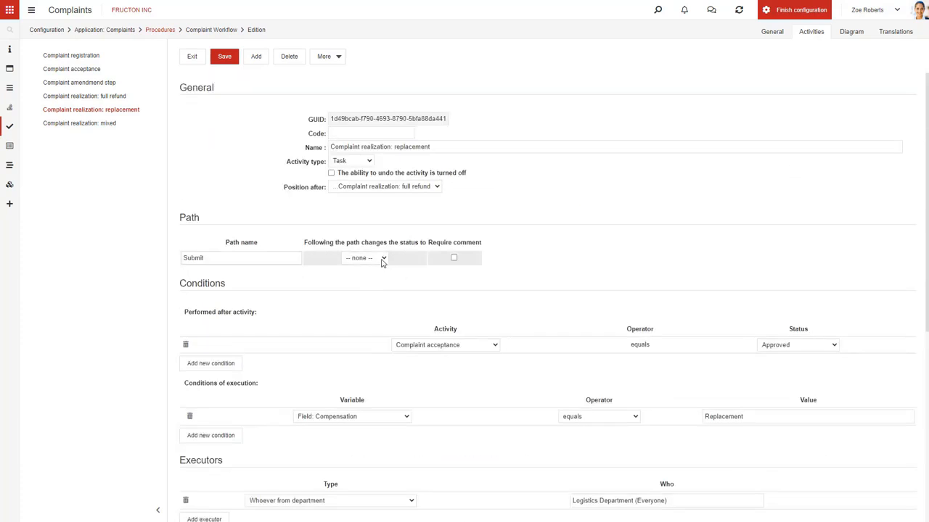
pyautogui.click(383, 260)
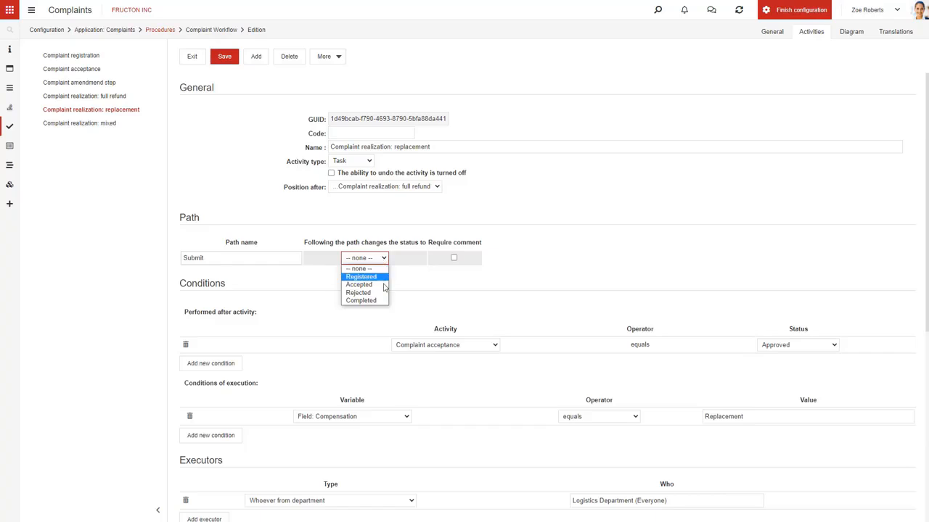
pyautogui.click(370, 302)
pyautogui.click(217, 58)
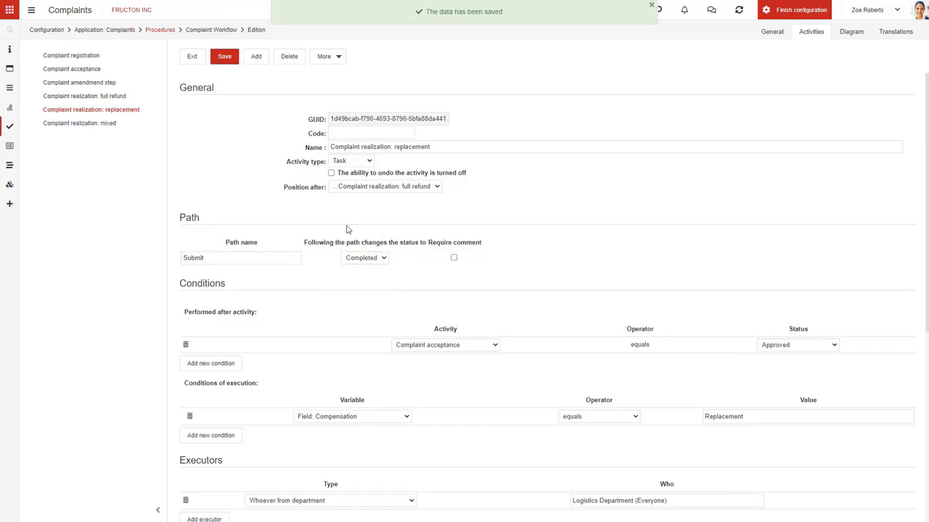
# Add an execution condition to the Complaint realization: mixed activity requiring the Compensation field to equal Mixed.
pyautogui.click(82, 125)
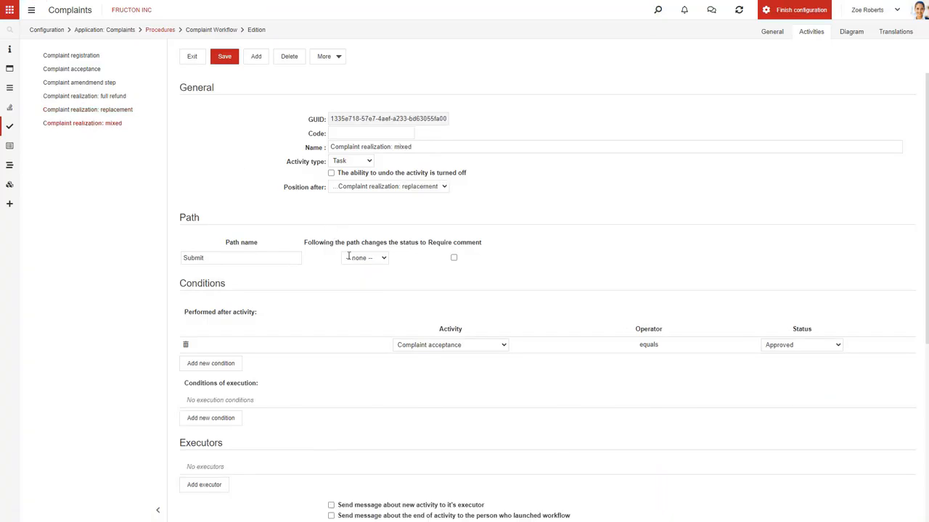
pyautogui.scroll(-2, 293, 409)
pyautogui.click(213, 272)
pyautogui.click(425, 272)
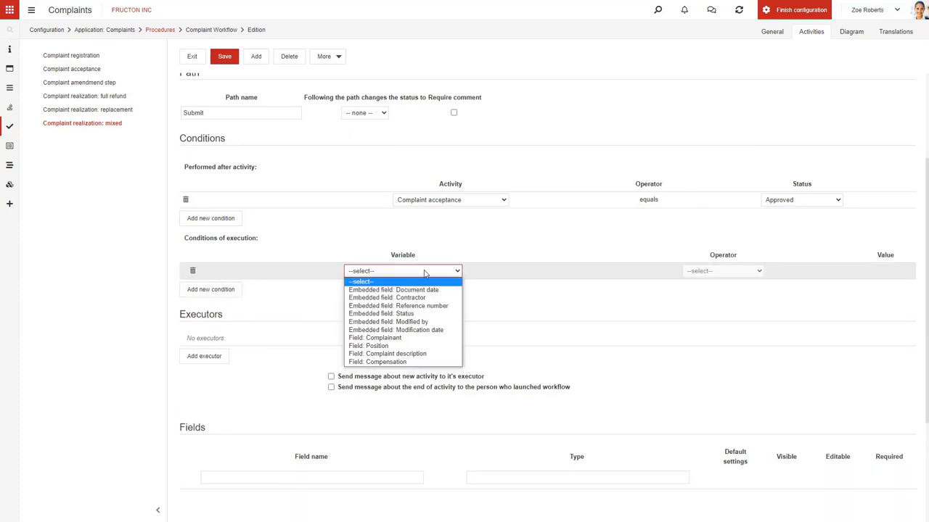
pyautogui.click(381, 362)
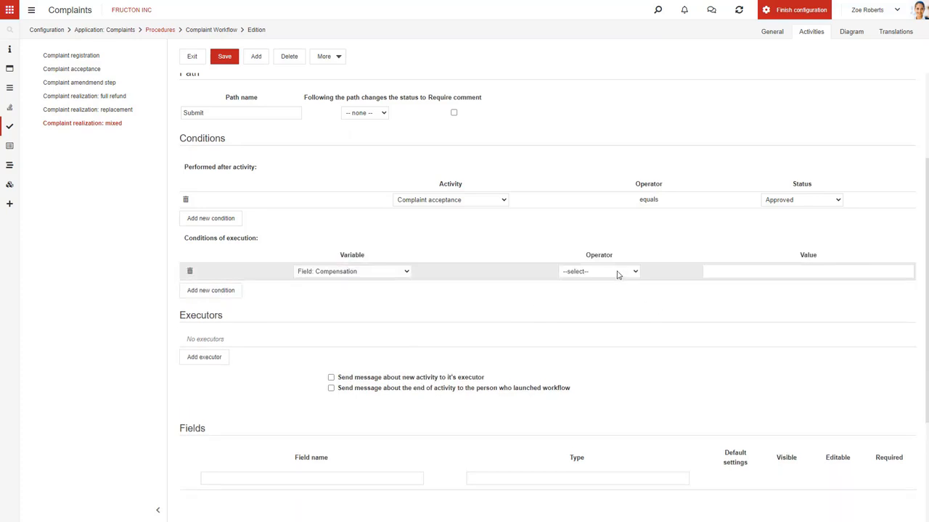
pyautogui.click(619, 273)
pyautogui.click(617, 291)
pyautogui.click(710, 273)
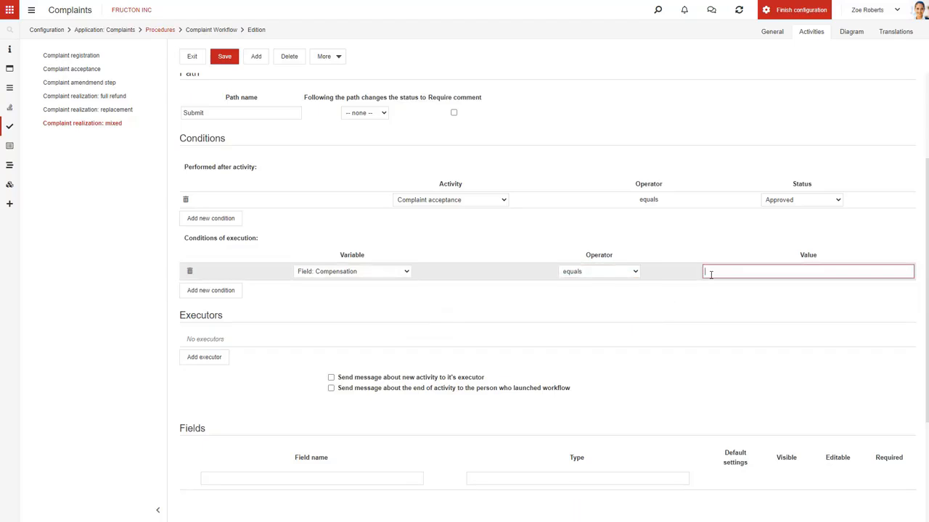
pyautogui.write('mixed')
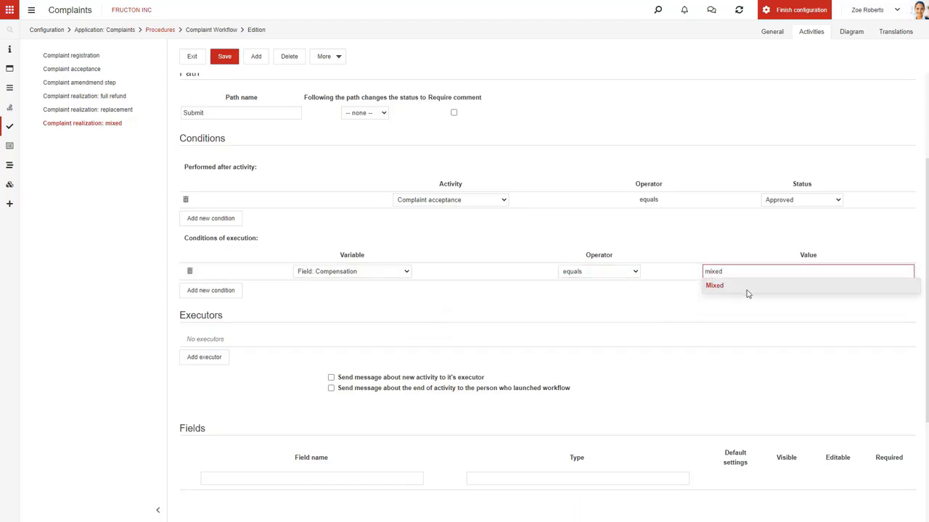
pyautogui.click(747, 289)
# Add a first executor to the mixed activity: Whoever from department, set to Finance and Accounting Department (Everyone).
pyautogui.scroll(-2, 383, 292)
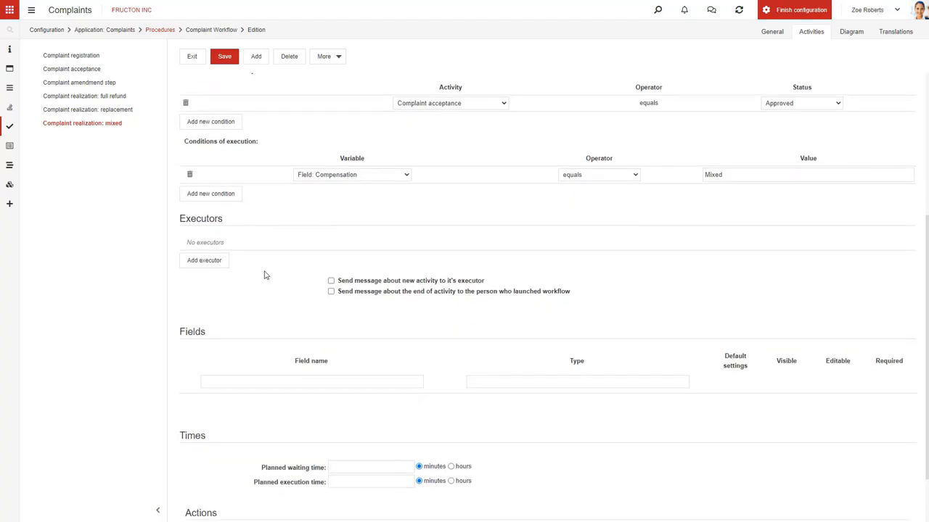
pyautogui.click(217, 262)
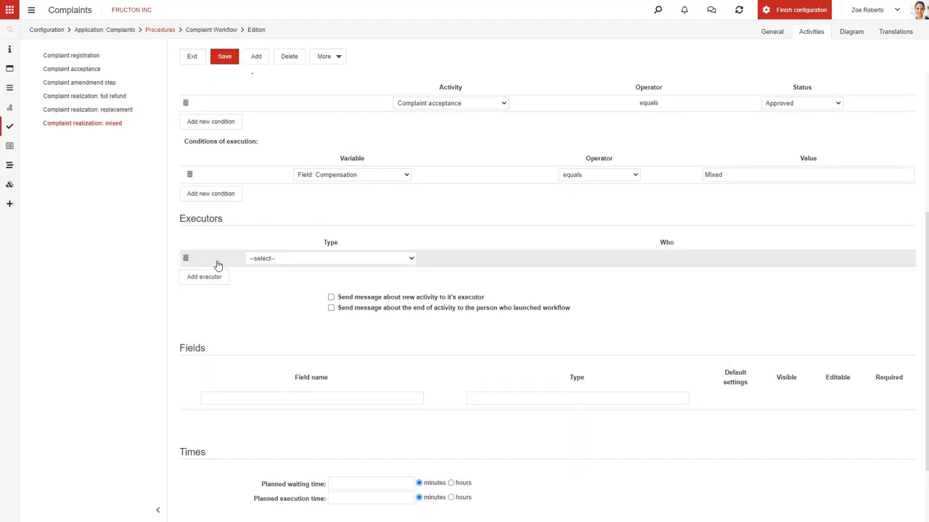
pyautogui.click(279, 260)
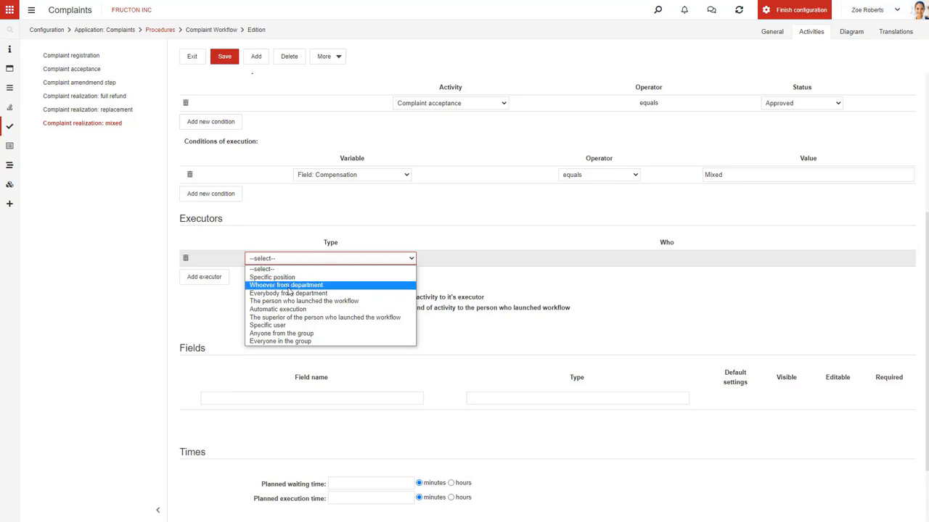
pyautogui.click(289, 286)
pyautogui.click(578, 256)
pyautogui.write('Accounting Department (Everyone')
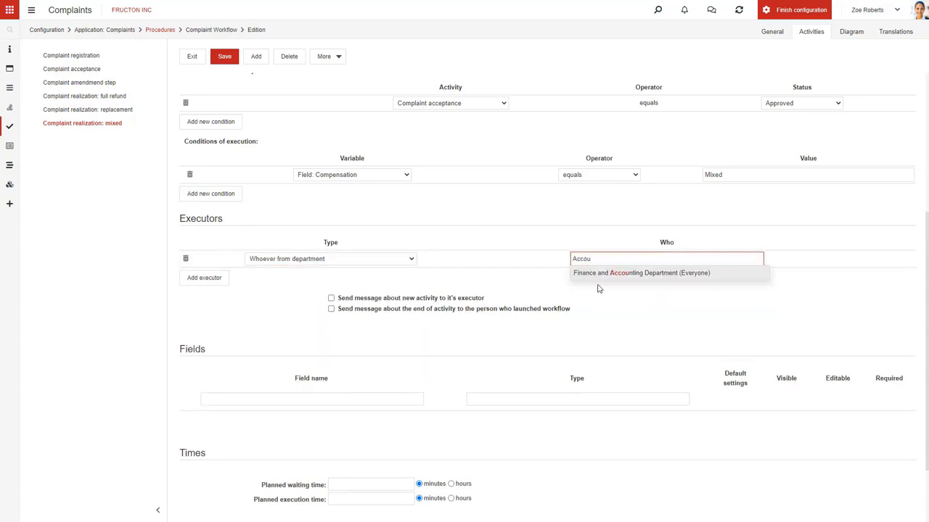
pyautogui.click(601, 279)
# Add a second executor to the mixed activity, Whoever from department with Logistics Department (Everyone), and save the activity.
pyautogui.click(221, 277)
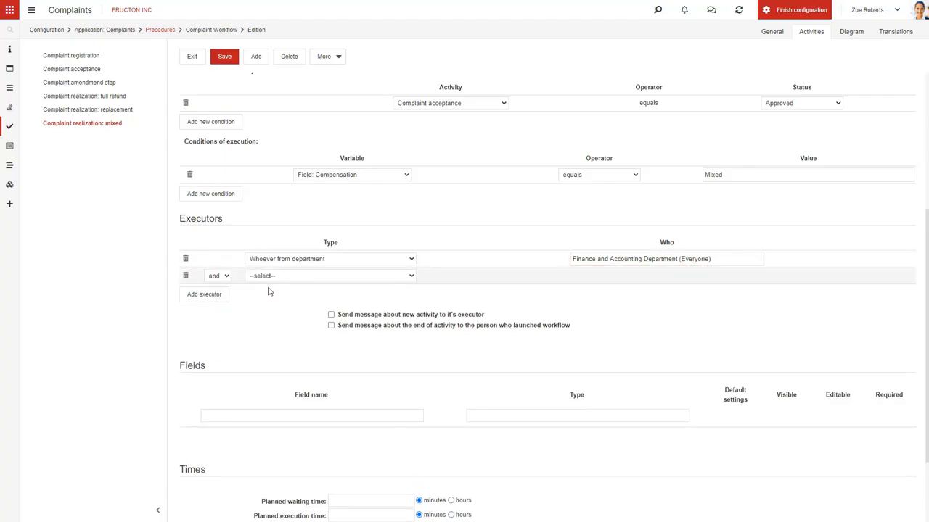
pyautogui.click(271, 279)
pyautogui.click(286, 303)
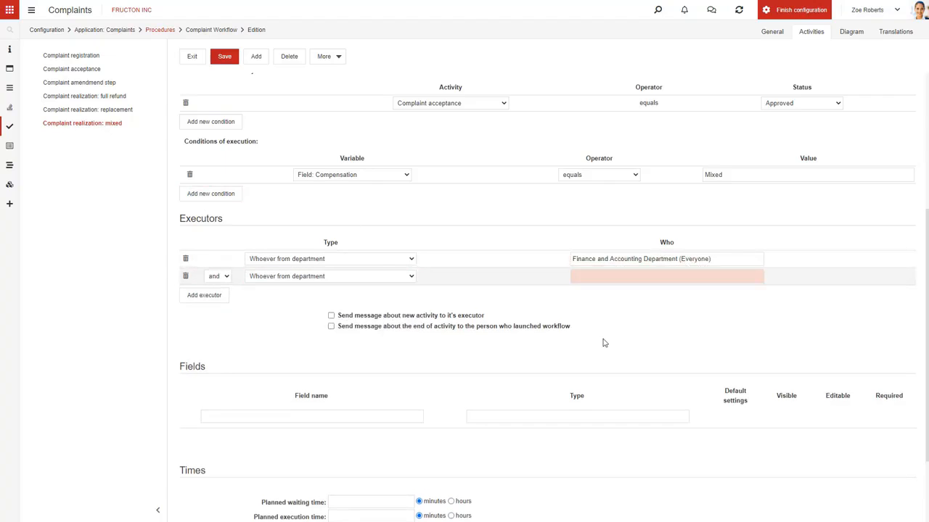
pyautogui.click(597, 275)
pyautogui.write('Logi')
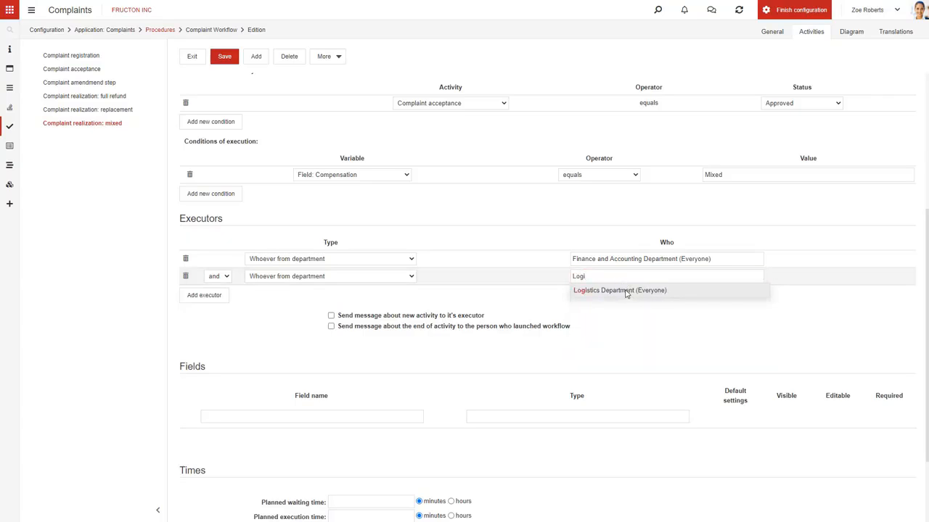
pyautogui.click(627, 291)
pyautogui.click(226, 64)
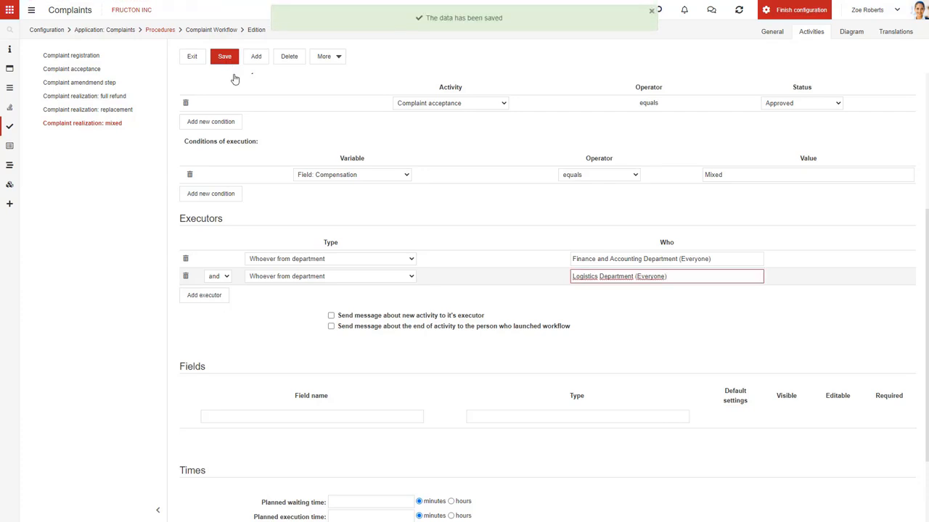
pyautogui.scroll(4, 454, 236)
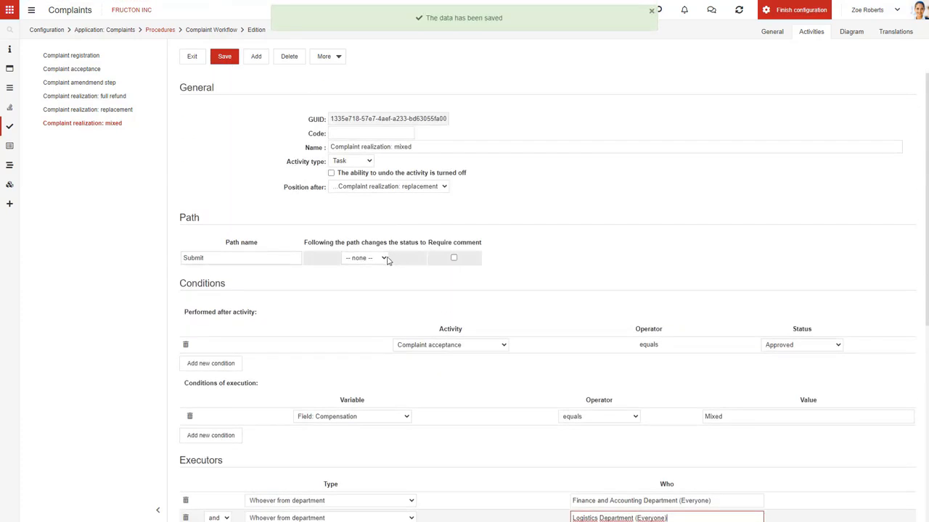
# Make the mixed activity's Submit path change the status to Completed, save it and finish the configuration.
pyautogui.click(380, 260)
pyautogui.click(380, 302)
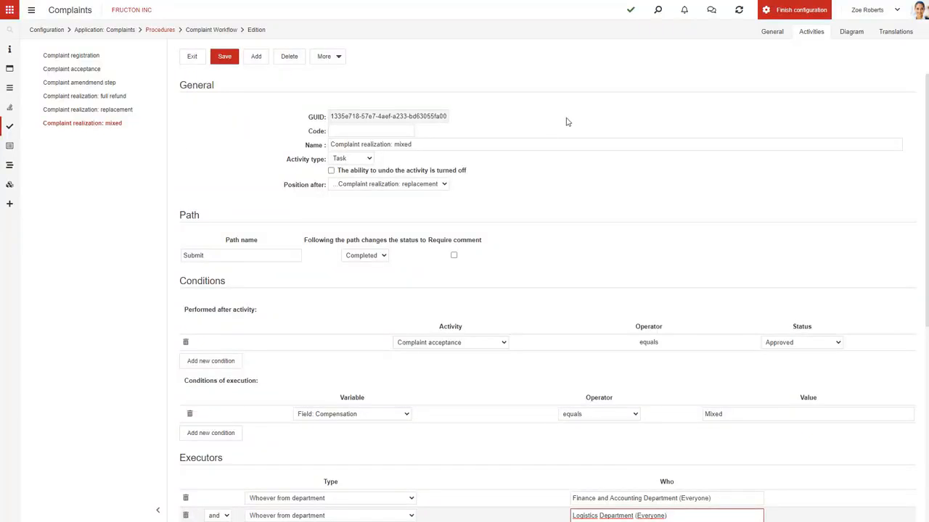
pyautogui.click(785, 10)
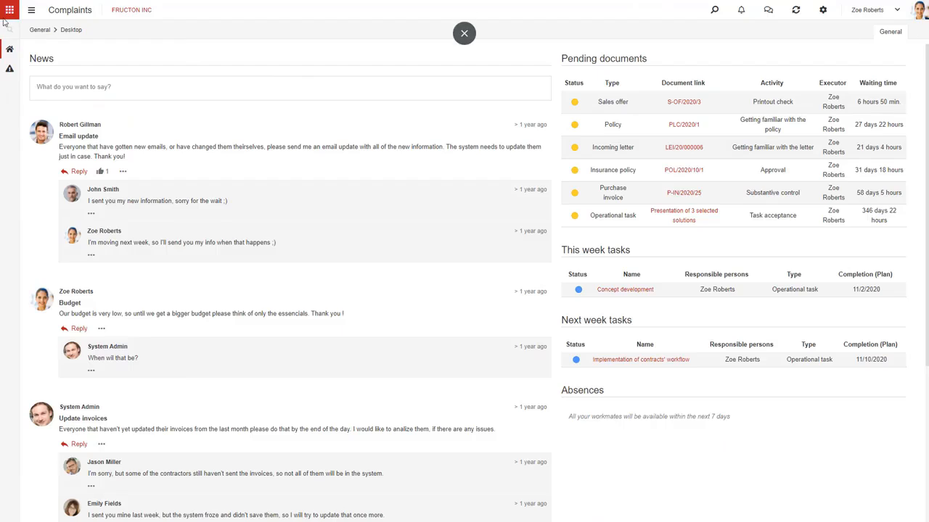
# Start a new complaint in the Complaints application and set its contractor to Dragon Juice.
pyautogui.click(9, 12)
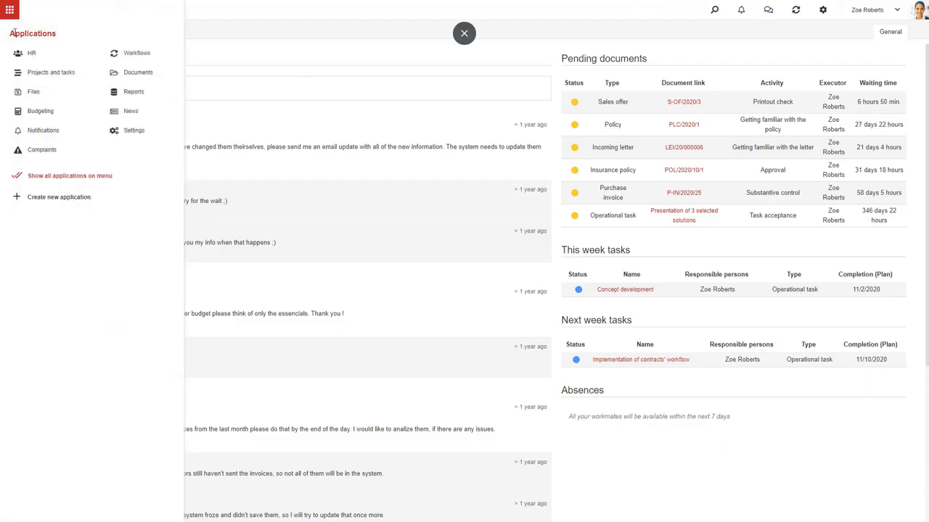
pyautogui.click(36, 154)
pyautogui.click(194, 59)
pyautogui.click(311, 112)
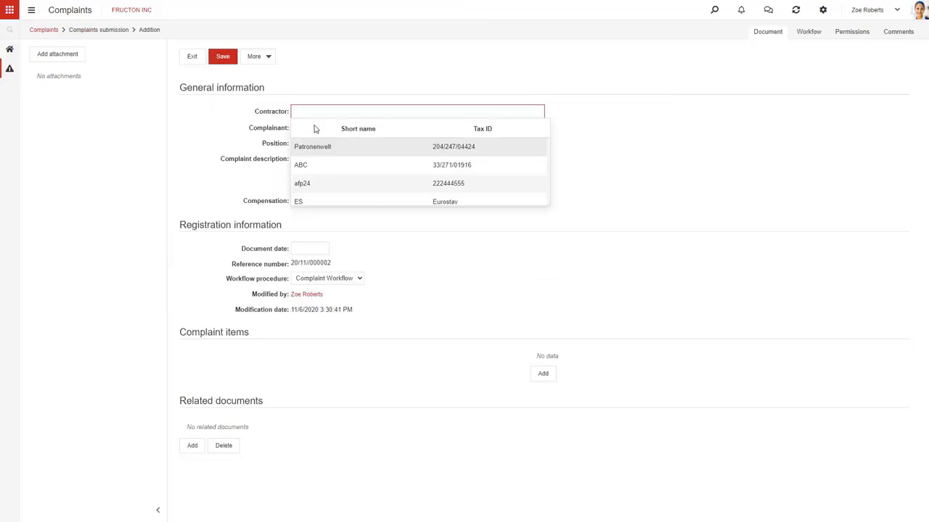
pyautogui.write('drago')
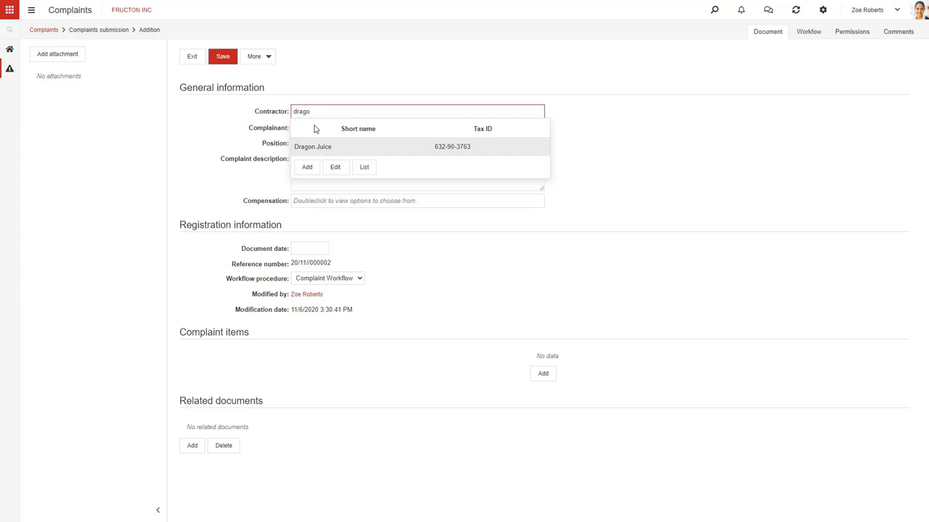
pyautogui.click(315, 146)
# Enter the complainant's full name, the position Logistics Specialist and the complaint description "Mistaken order.".
pyautogui.click(313, 127)
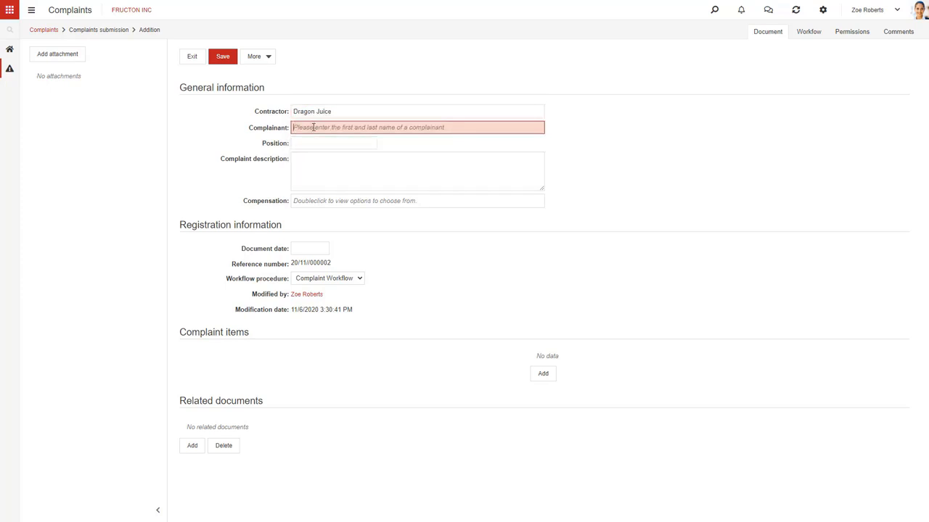
pyautogui.write('Angela Evans')
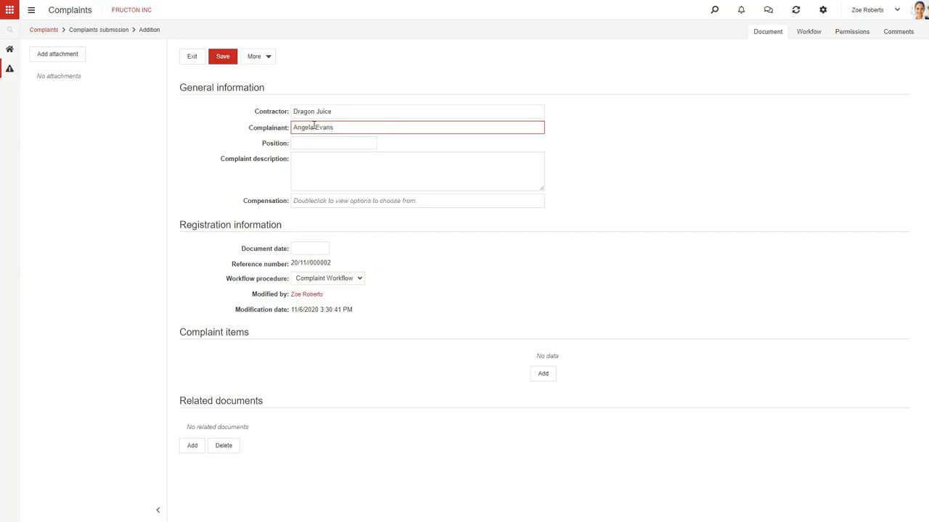
pyautogui.click(307, 141)
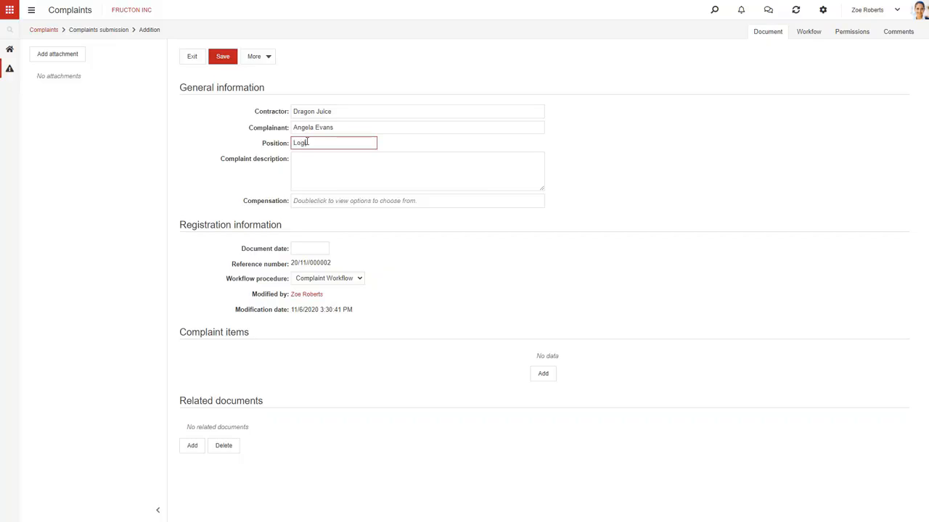
pyautogui.write('Logistics Specialist')
pyautogui.click(334, 162)
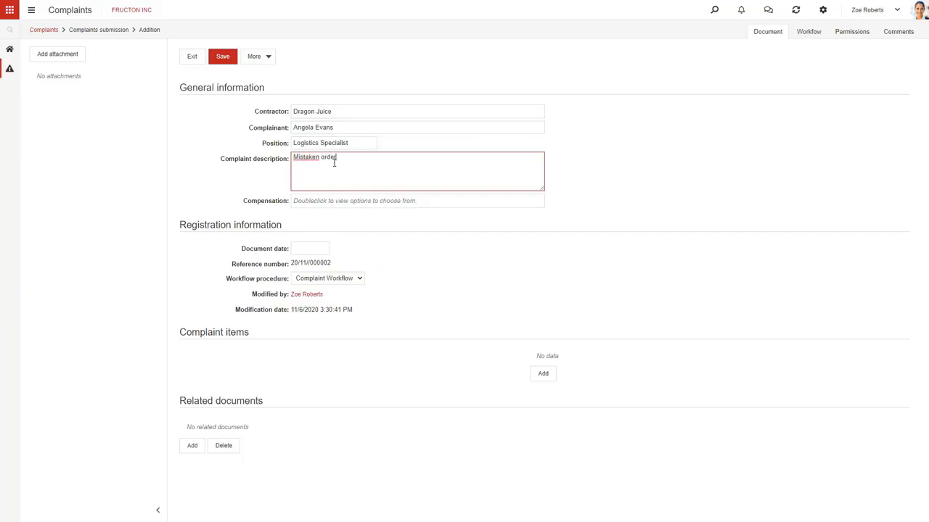
# Set the complaint's compensation to Replacement and its document date to 11/6/2020.
pyautogui.click(336, 202)
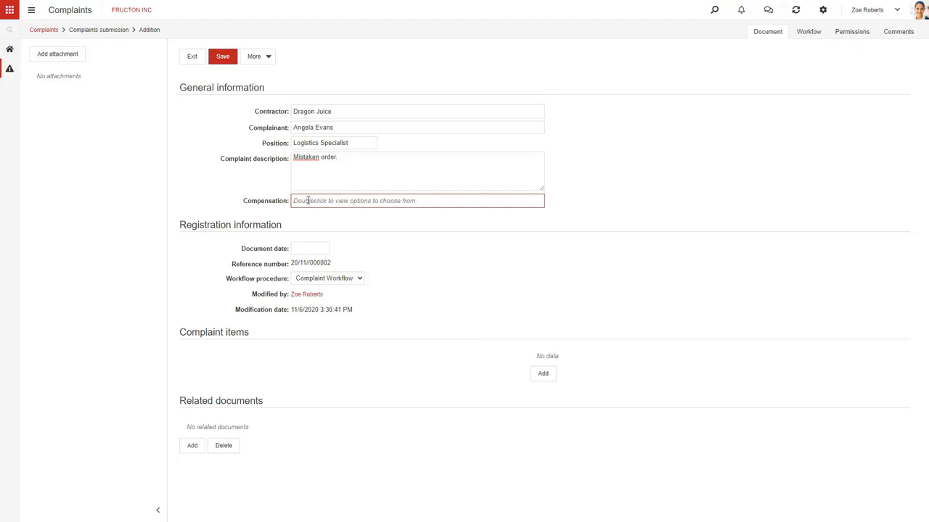
pyautogui.doubleClick(308, 201)
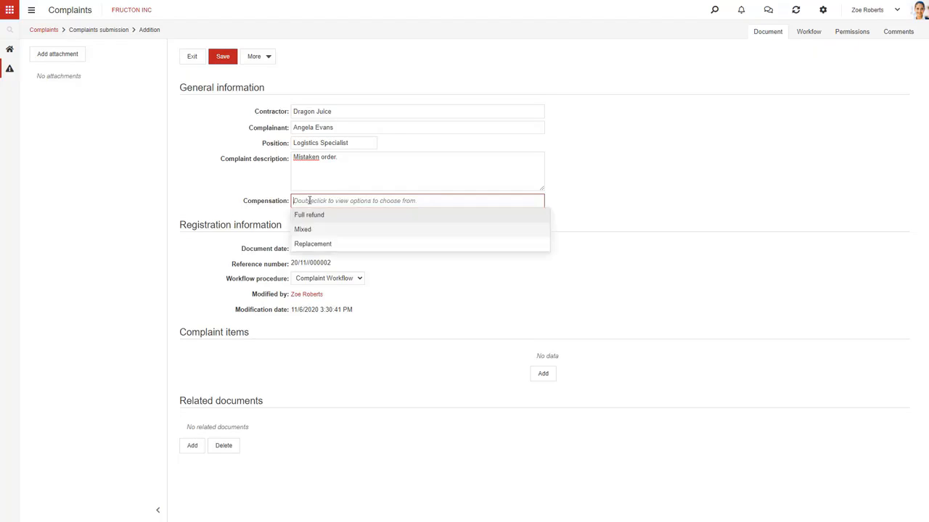
pyautogui.click(334, 246)
pyautogui.click(319, 250)
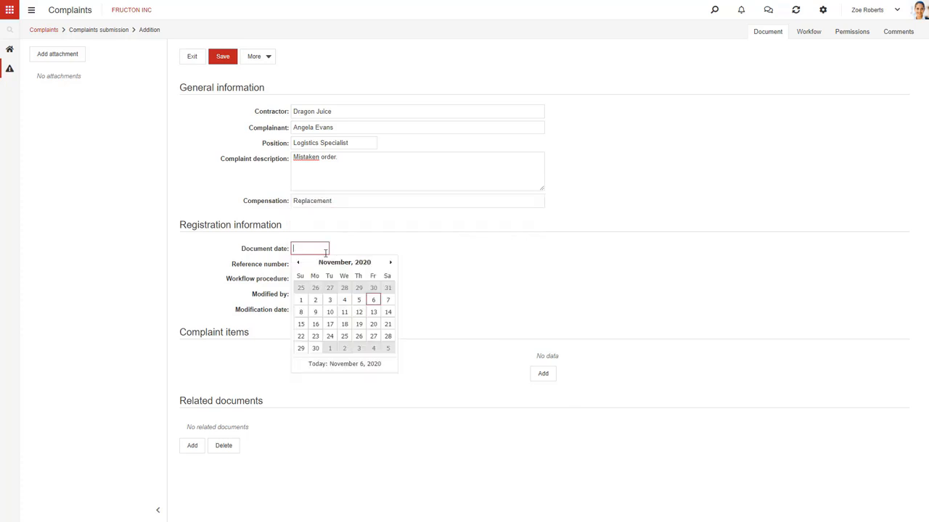
pyautogui.click(378, 298)
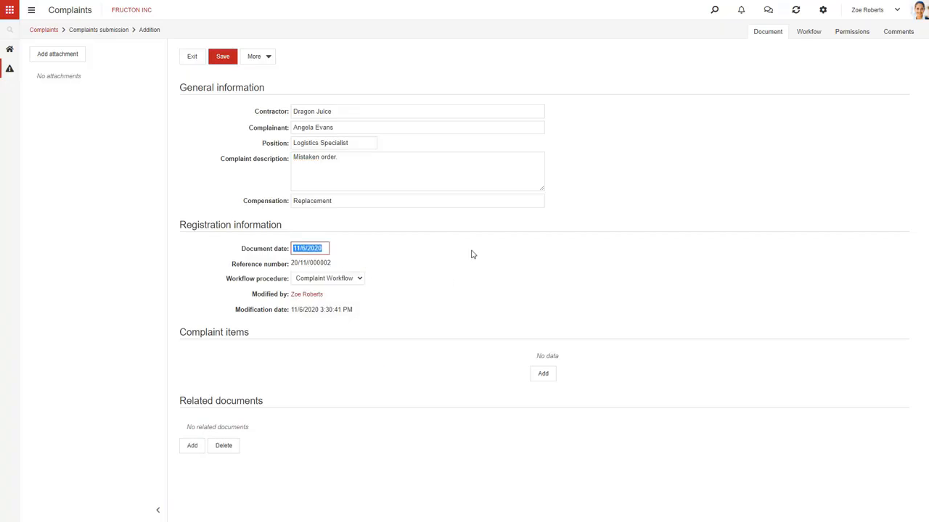
# Add the complaint item "Apple juice - glass bottled 1L" with quantity 100 and save the complaint.
pyautogui.click(544, 374)
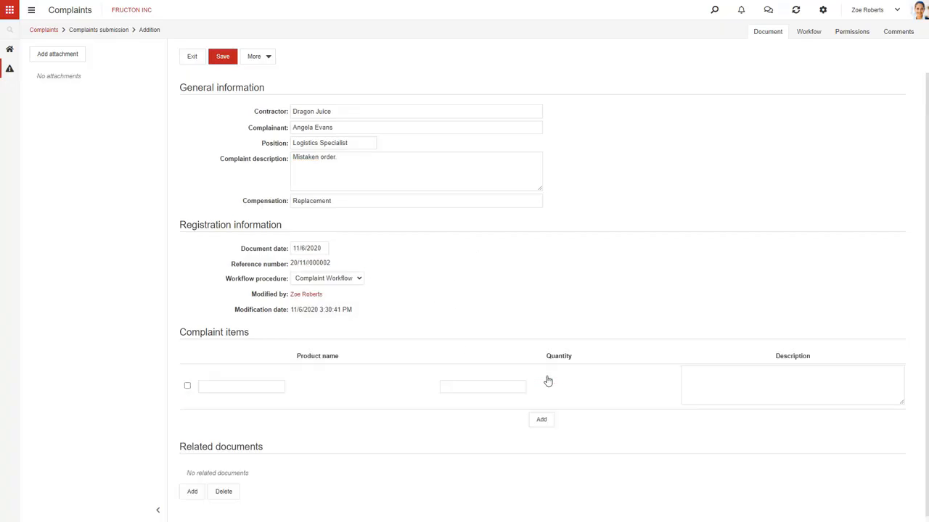
pyautogui.click(252, 383)
pyautogui.write('L')
pyautogui.click(470, 384)
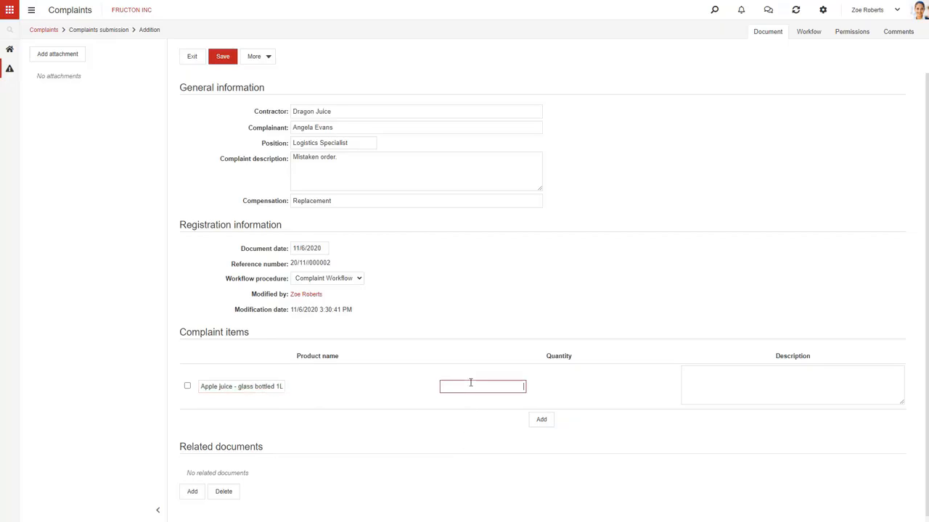
pyautogui.click(575, 401)
pyautogui.click(222, 61)
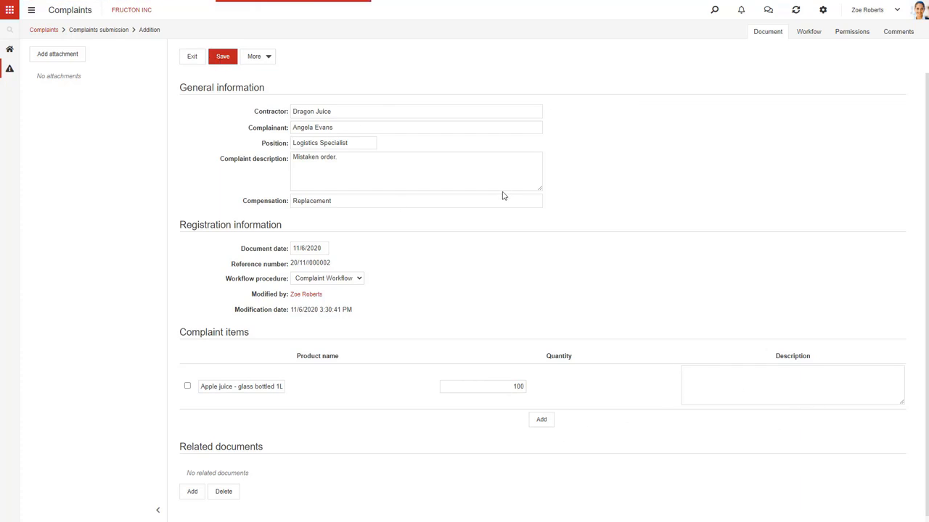
# Submit the Complaint registration activity in the new complaint's workflow and accept the first Complaint acceptance.
pyautogui.click(804, 34)
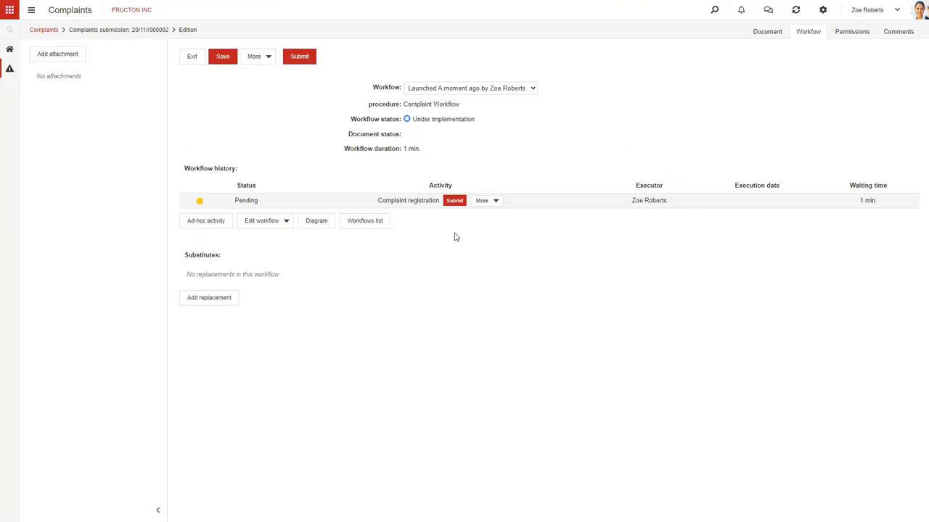
pyautogui.click(454, 206)
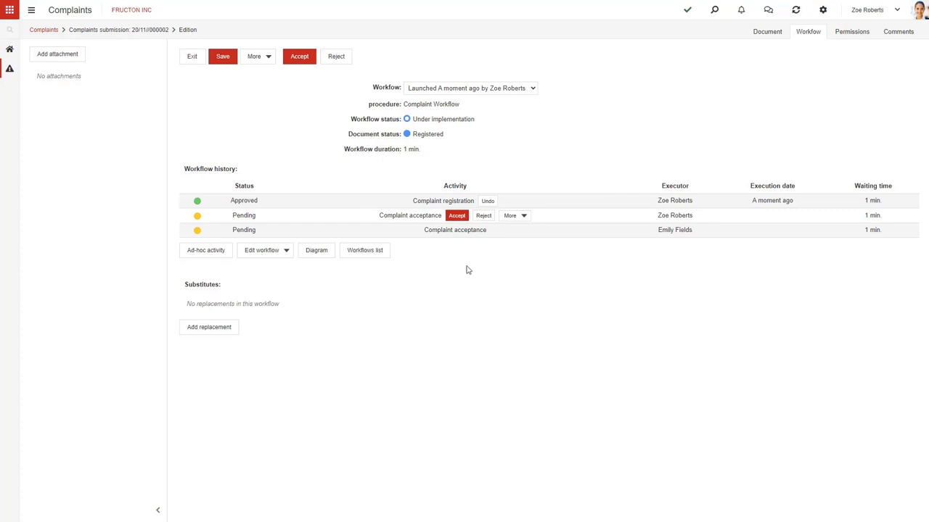
pyautogui.click(457, 216)
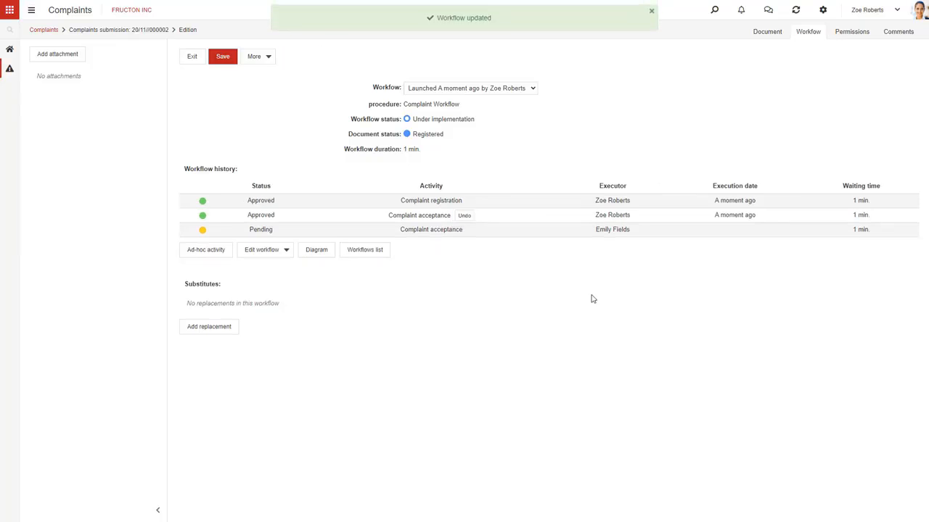
# Switch to the remaining acceptance executor's account and accept the pending complaint in its workflow.
pyautogui.click(898, 16)
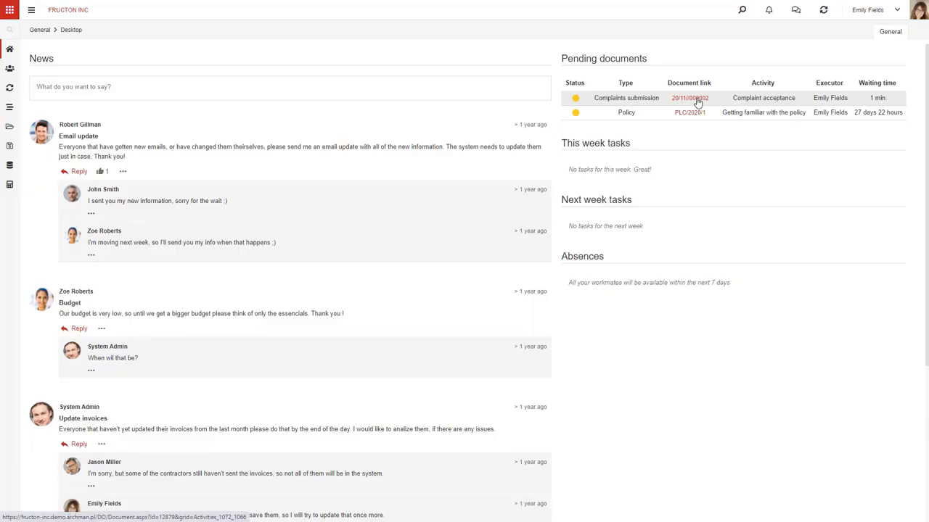
pyautogui.click(698, 97)
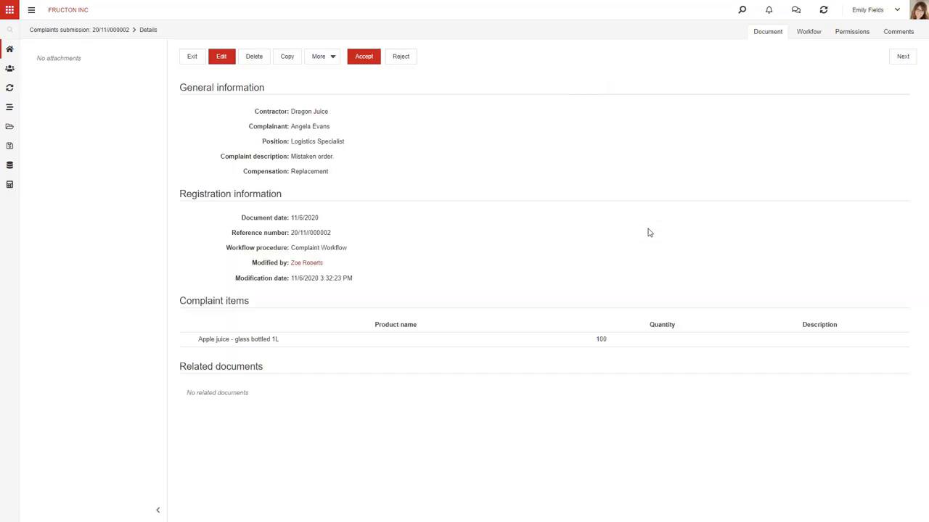
pyautogui.click(809, 33)
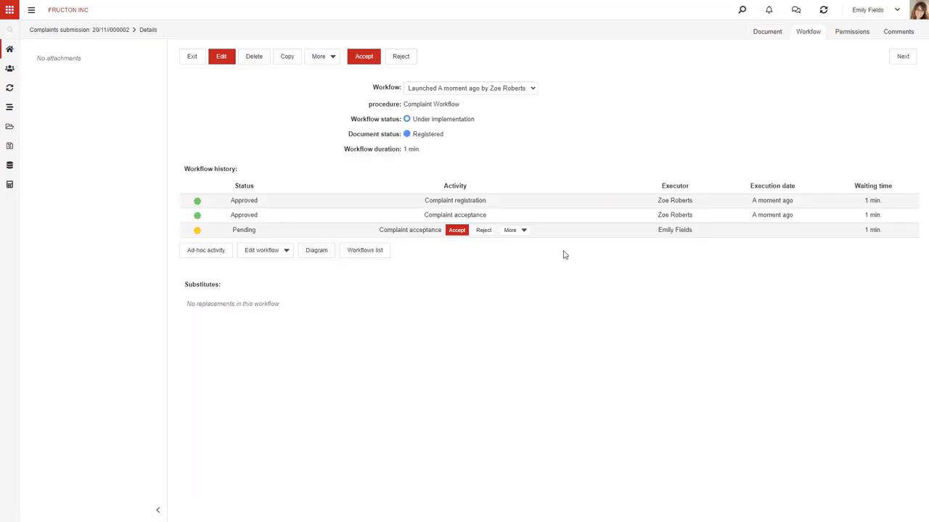
pyautogui.click(457, 230)
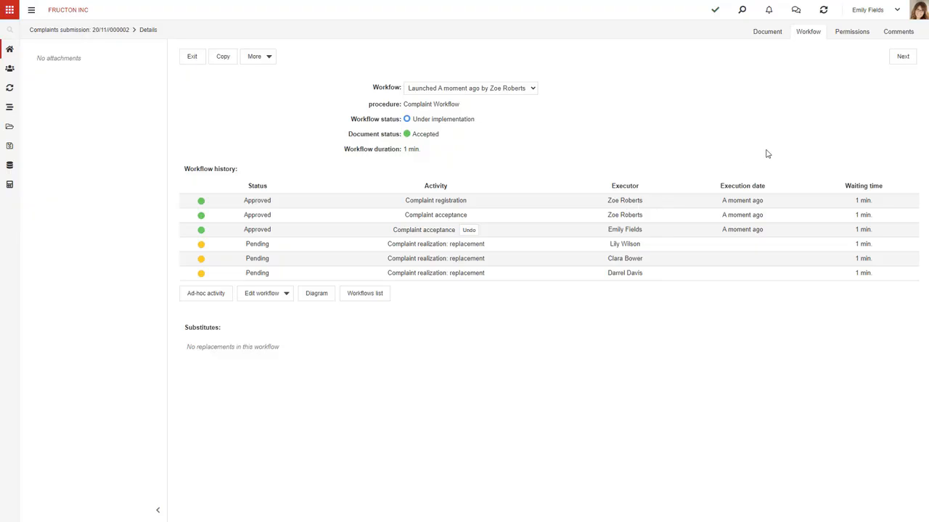
# Switch to the account of a replacement executor and submit the pending complaint's Complaint realization: replacement activity.
pyautogui.click(904, 14)
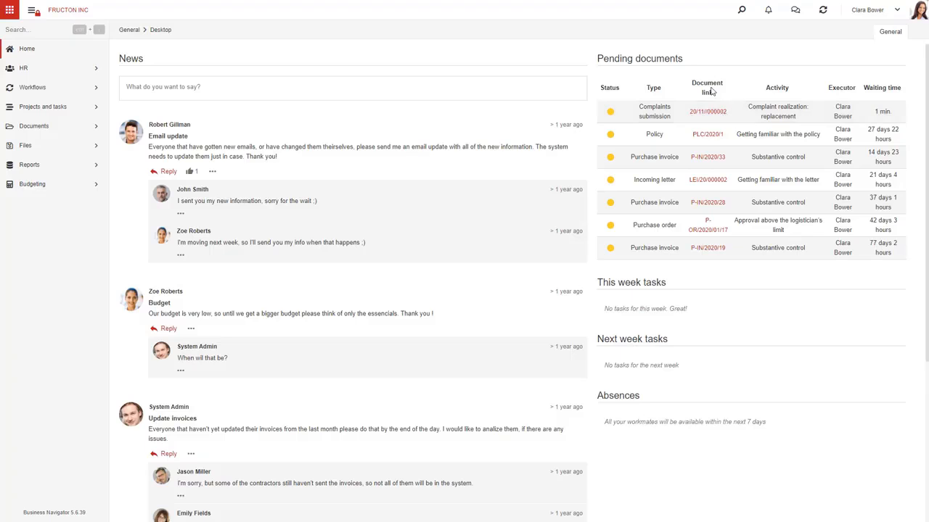
pyautogui.click(710, 115)
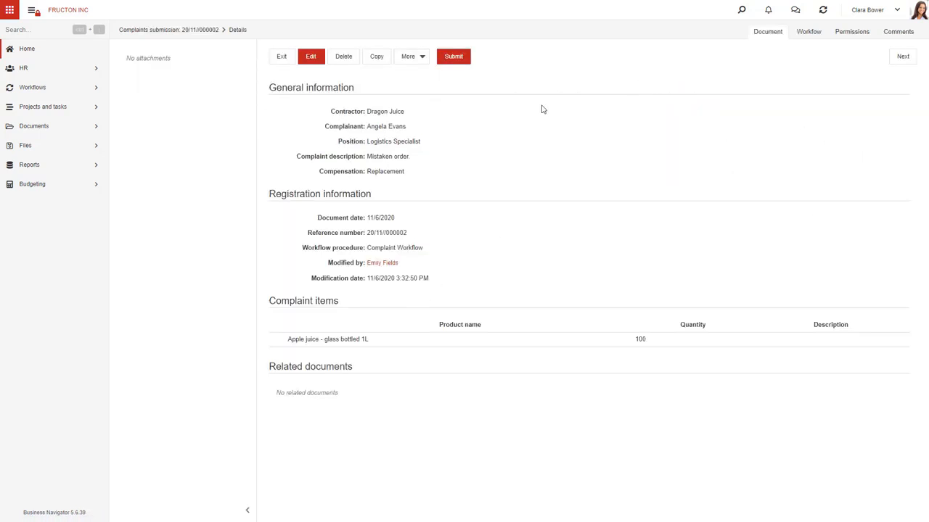
pyautogui.click(810, 33)
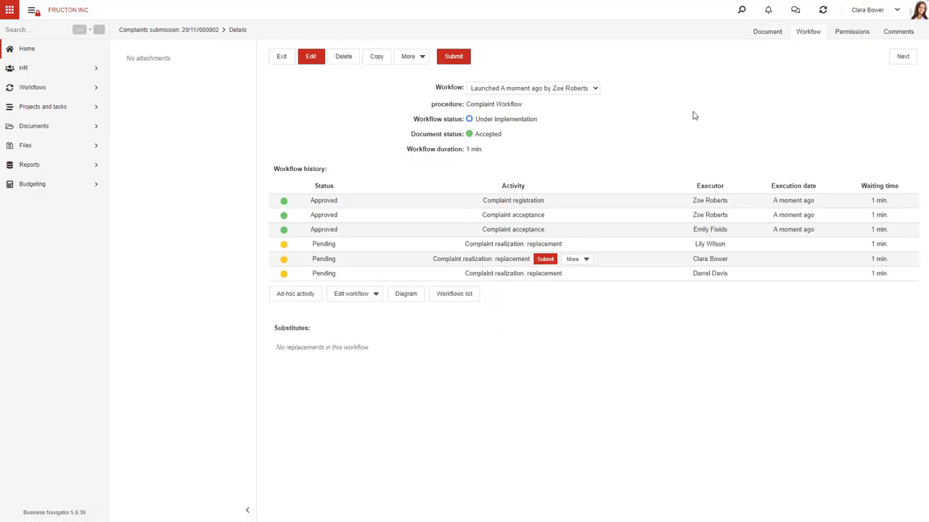
pyautogui.click(545, 260)
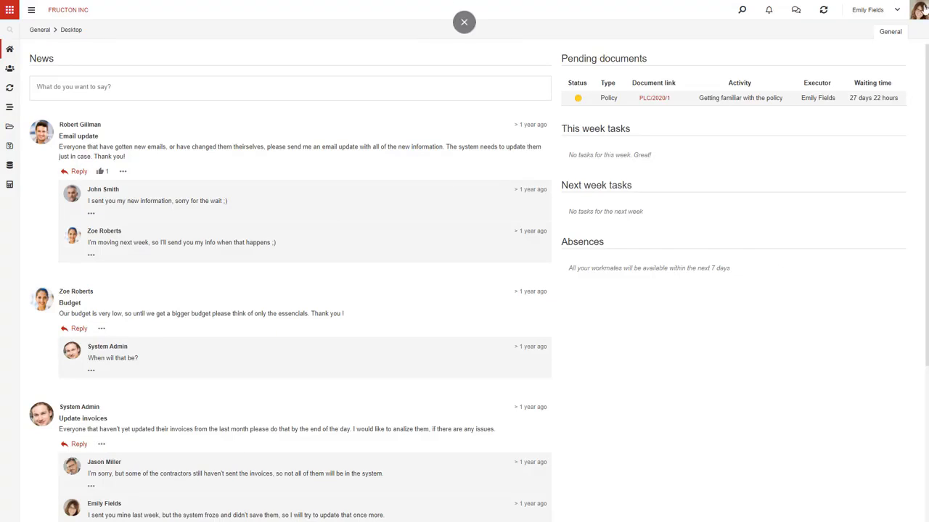
# Switch back to the account that registered the complaint and list the documents in the Complaints category.
pyautogui.click(897, 11)
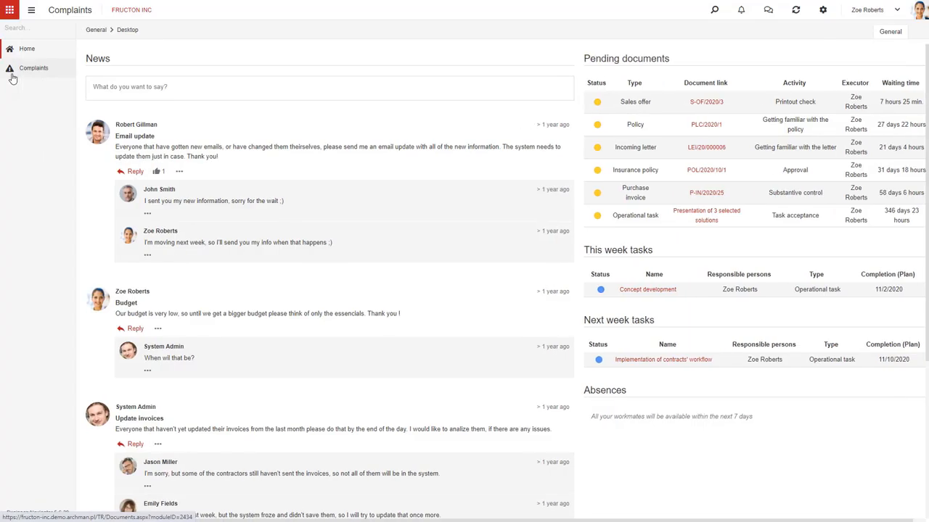
pyautogui.click(12, 73)
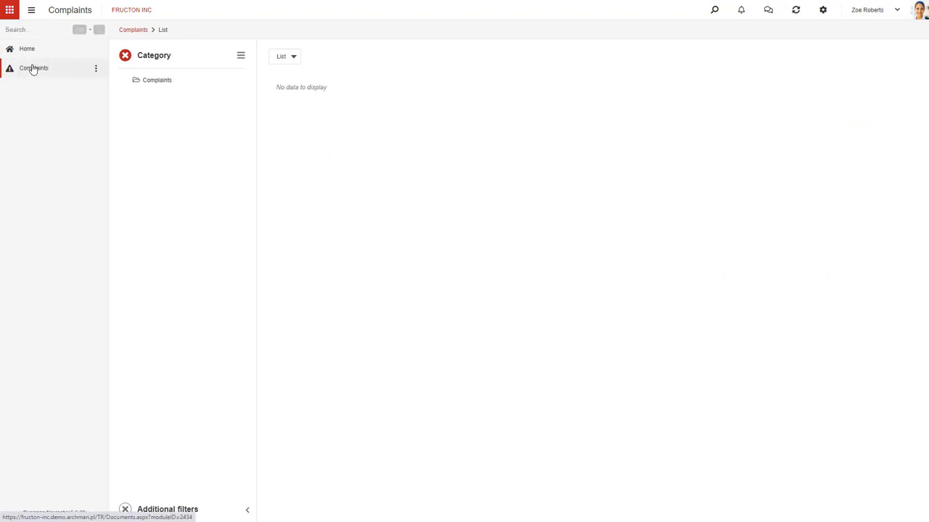
pyautogui.click(72, 85)
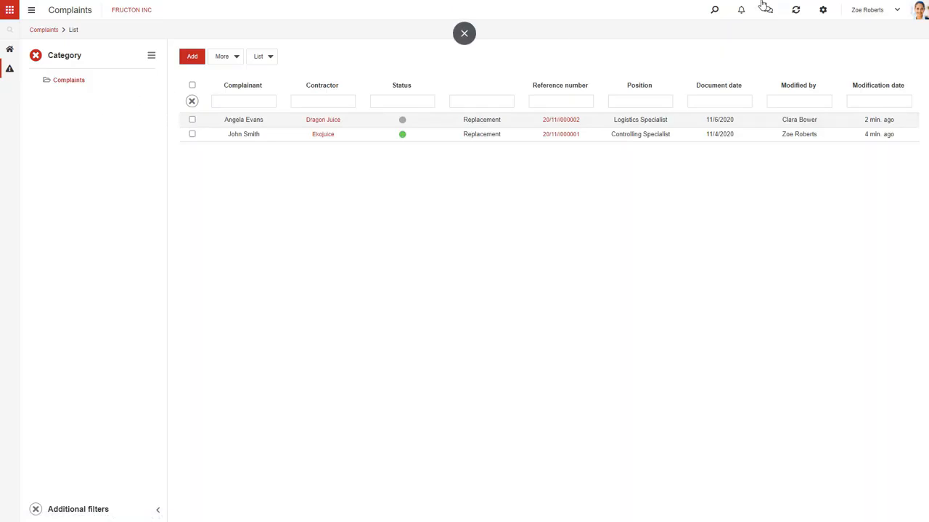
# In the Complaints application's configuration, start a new module named "Add a complaint" with the far fa-plus-square icon.
pyautogui.click(823, 11)
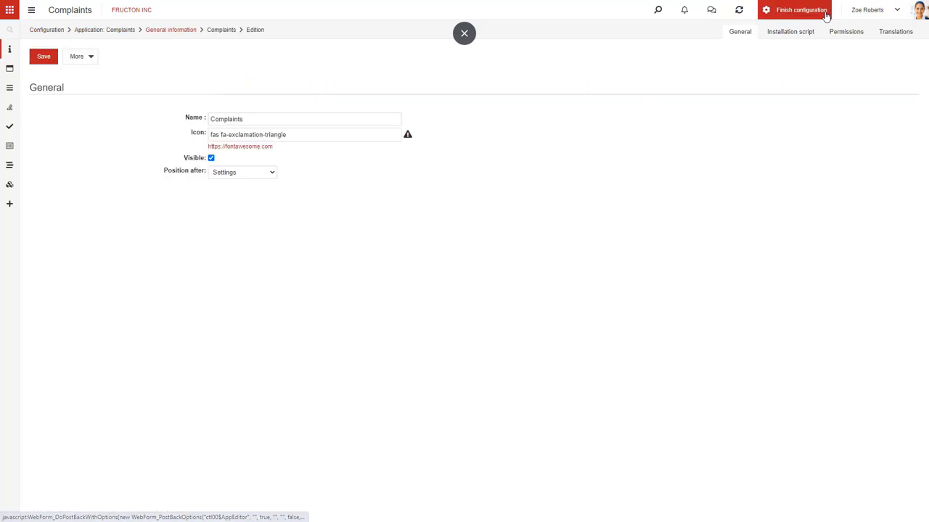
pyautogui.moveTo(19, 187)
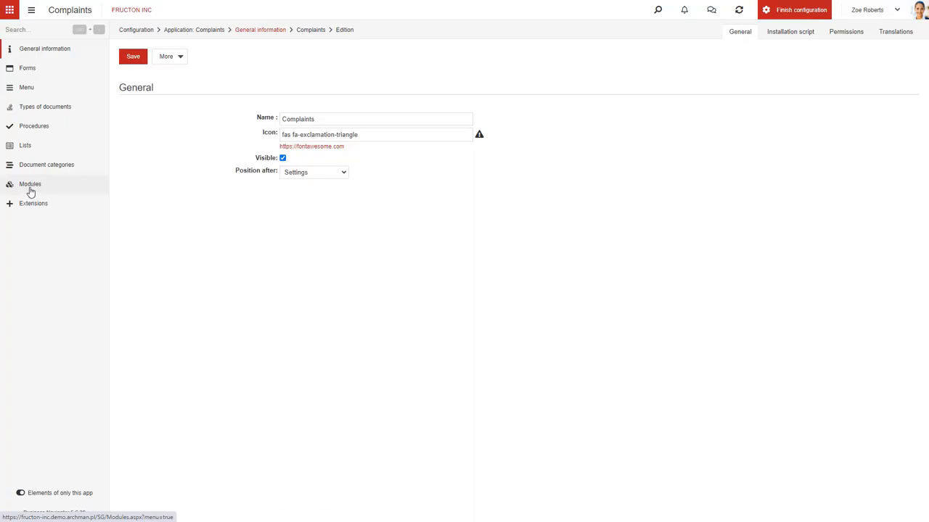
pyautogui.click(31, 187)
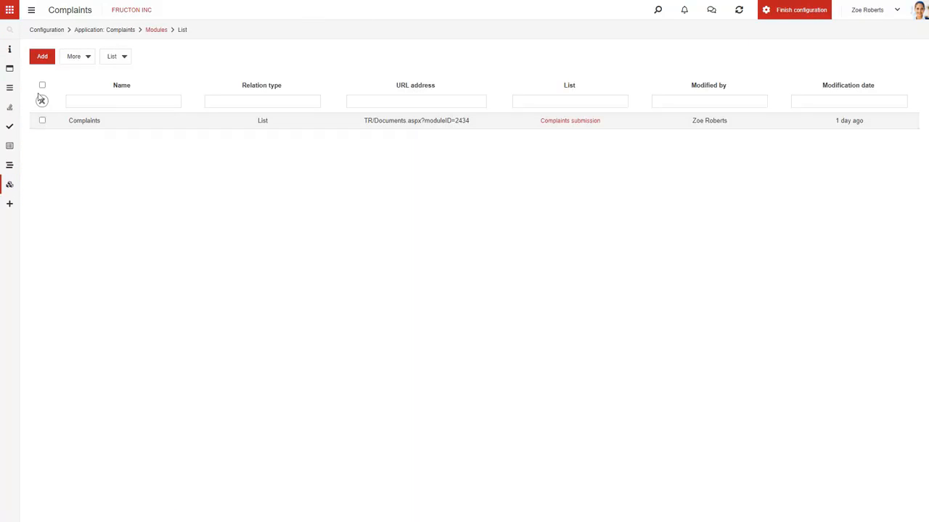
pyautogui.click(42, 57)
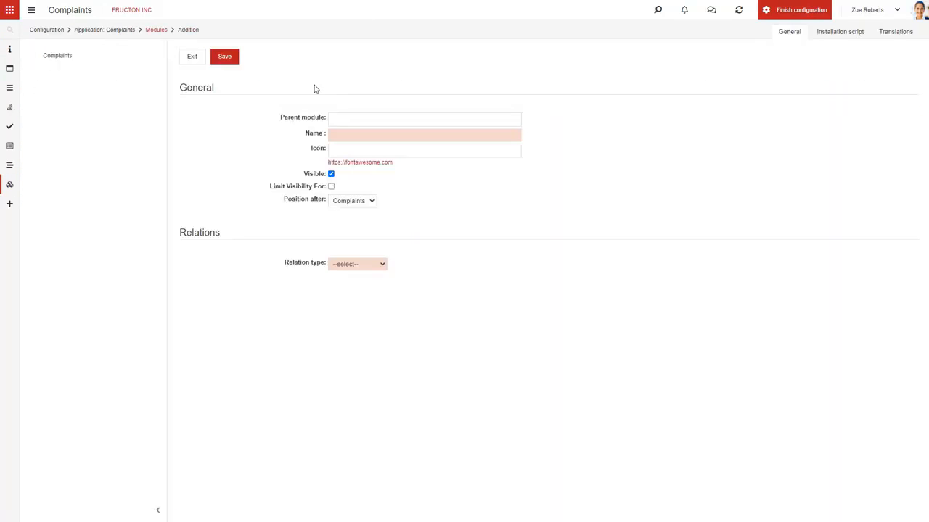
pyautogui.click(338, 135)
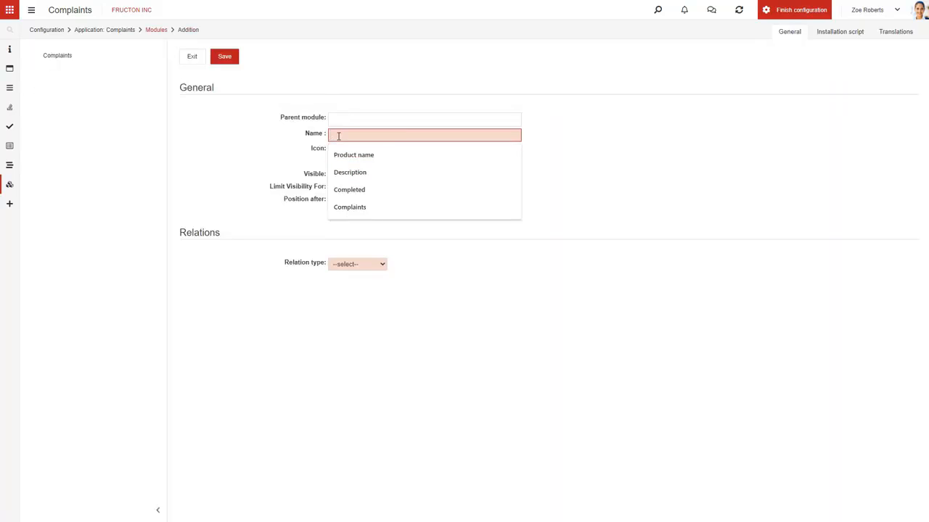
pyautogui.write('Add a complaint')
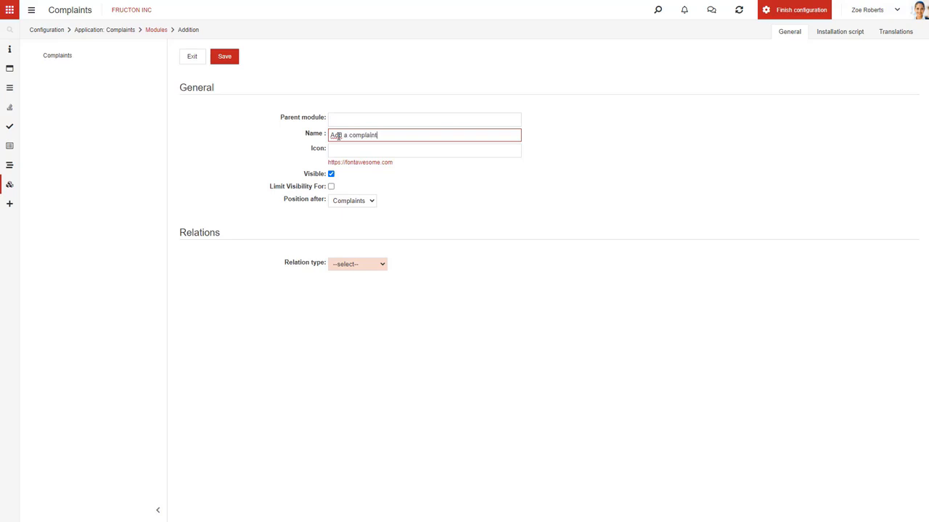
pyautogui.click(351, 150)
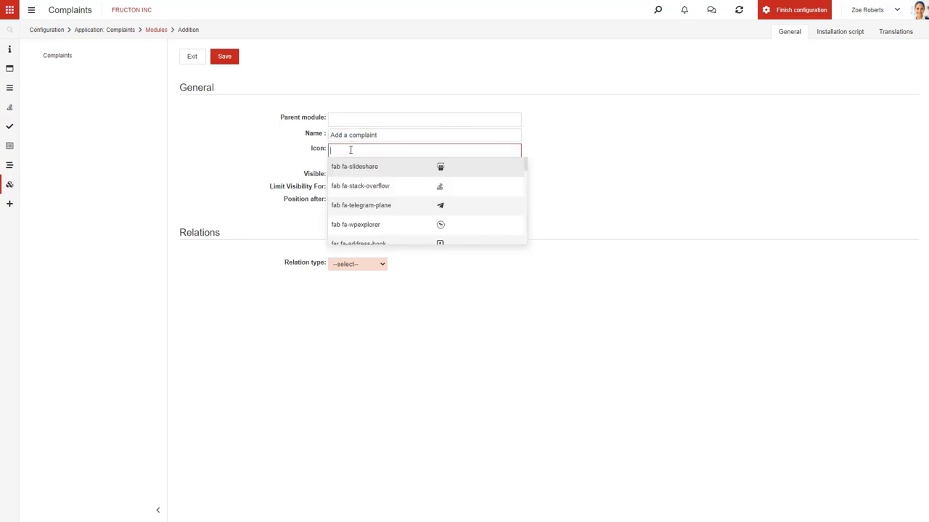
pyautogui.write('plus')
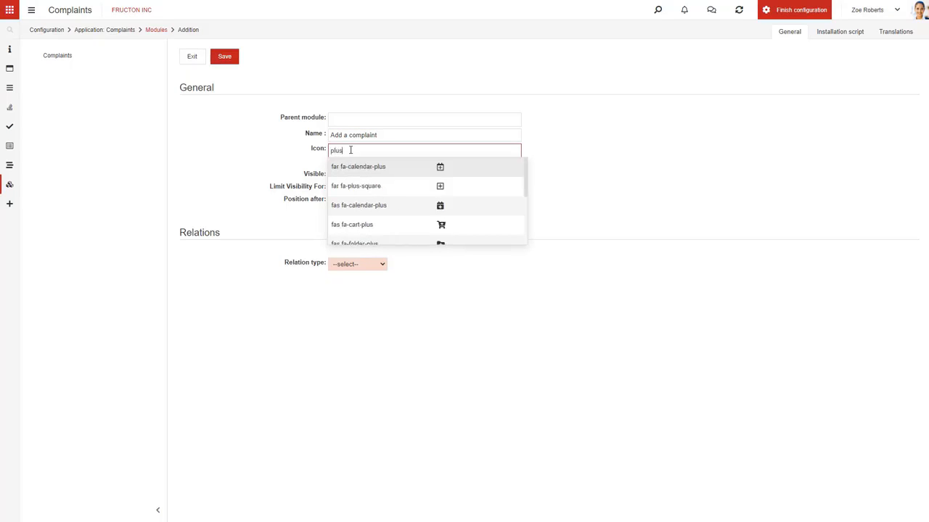
pyautogui.click(369, 185)
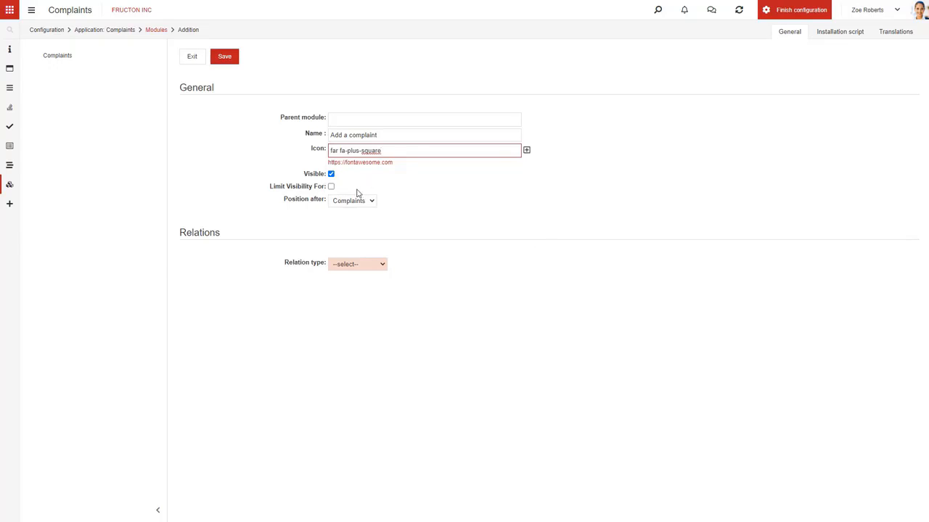
# Relate the module to a new document of type Complaints submission in the Complaints module and save it.
pyautogui.click(379, 266)
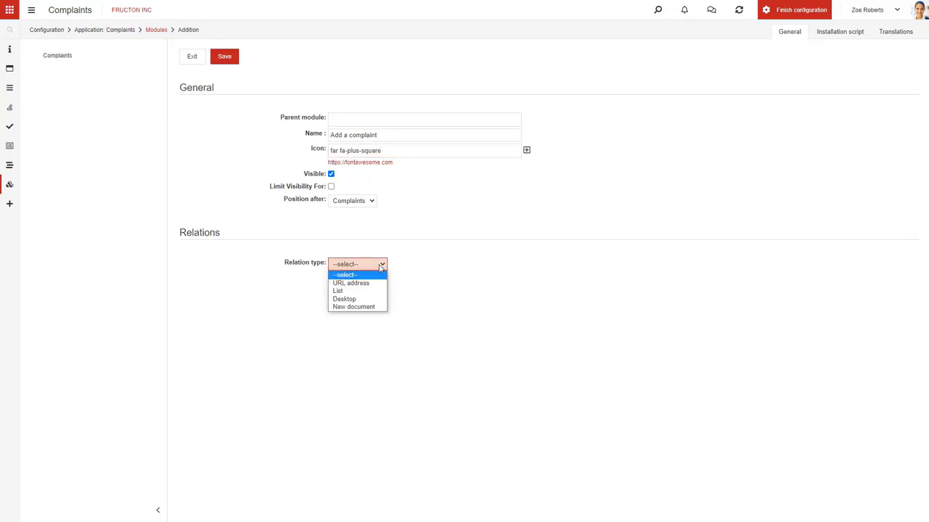
pyautogui.click(366, 307)
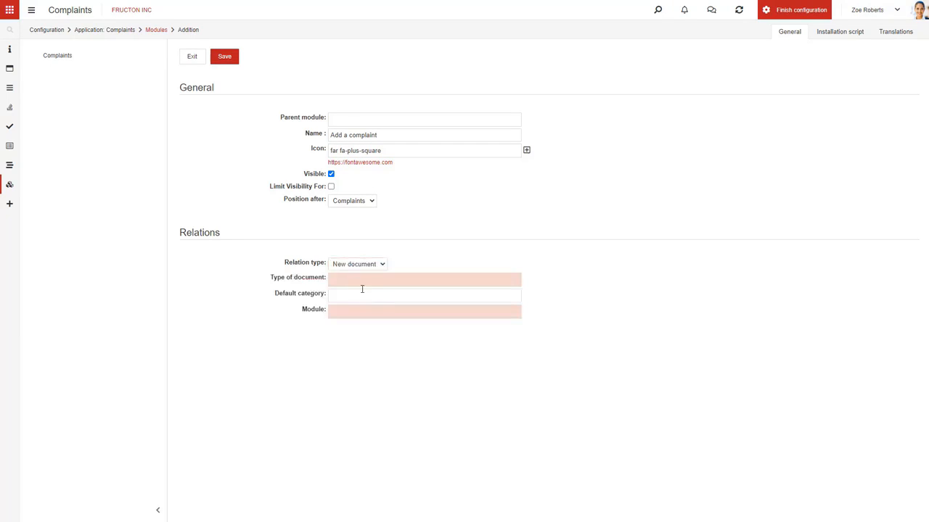
pyautogui.click(353, 278)
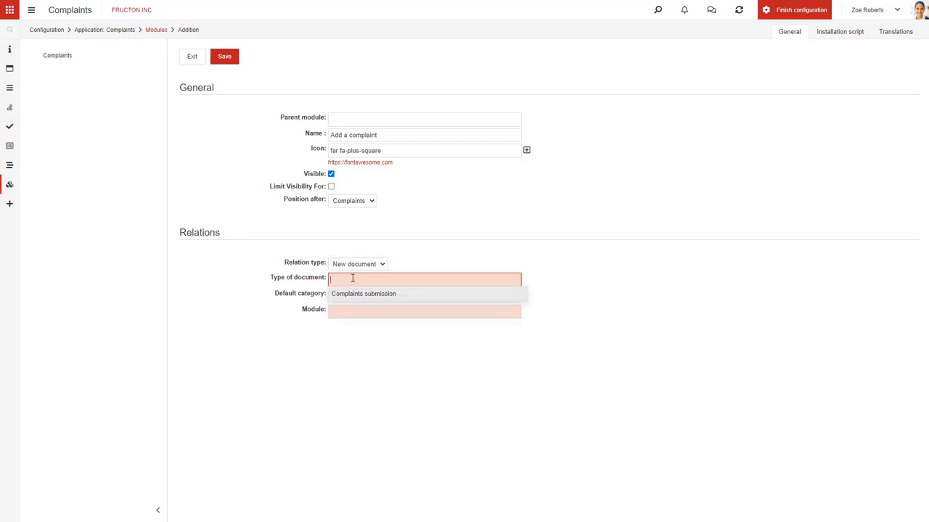
pyautogui.click(359, 300)
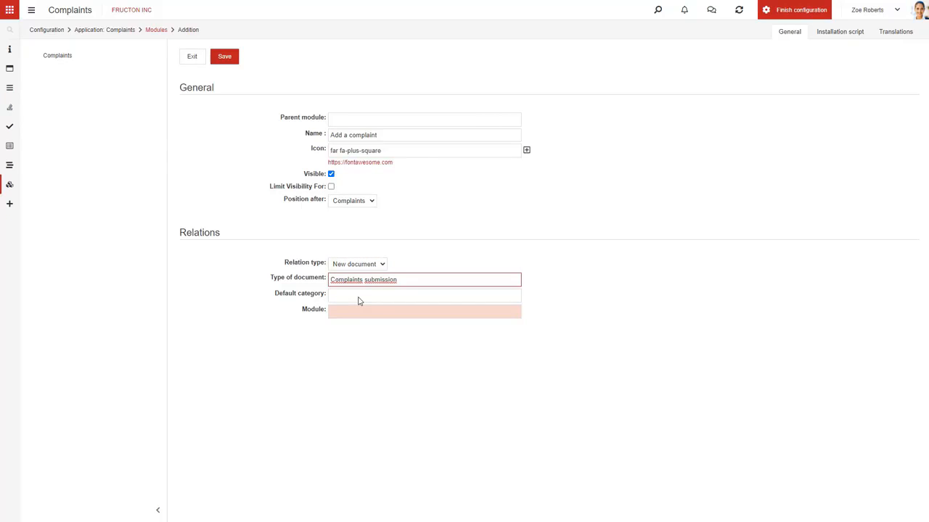
pyautogui.click(352, 309)
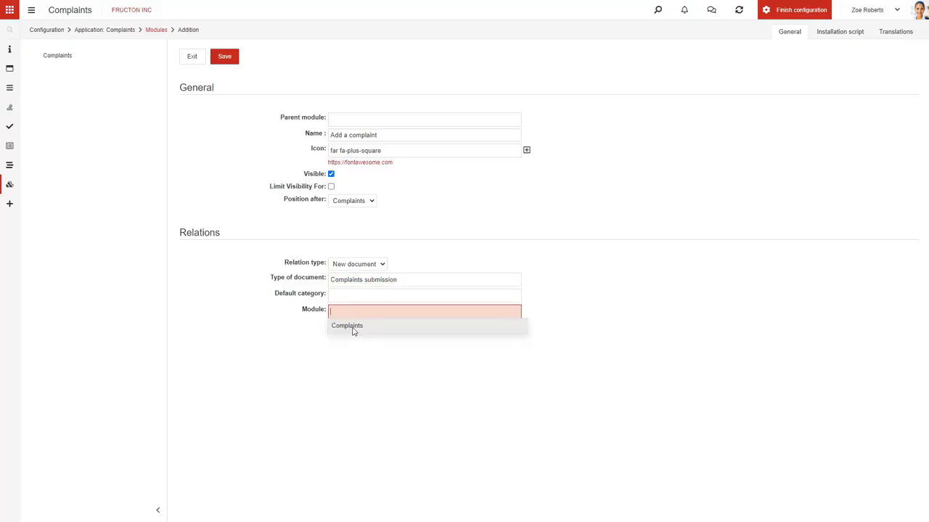
pyautogui.click(351, 328)
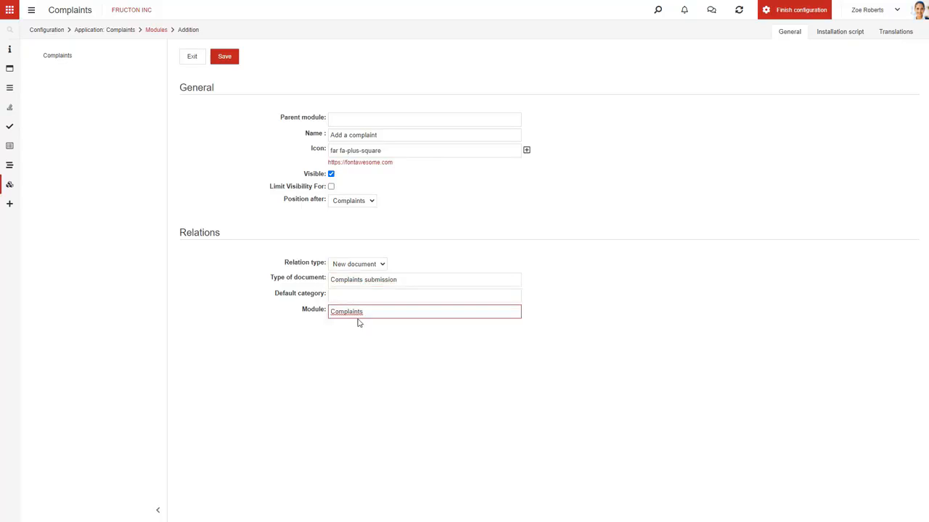
pyautogui.click(226, 64)
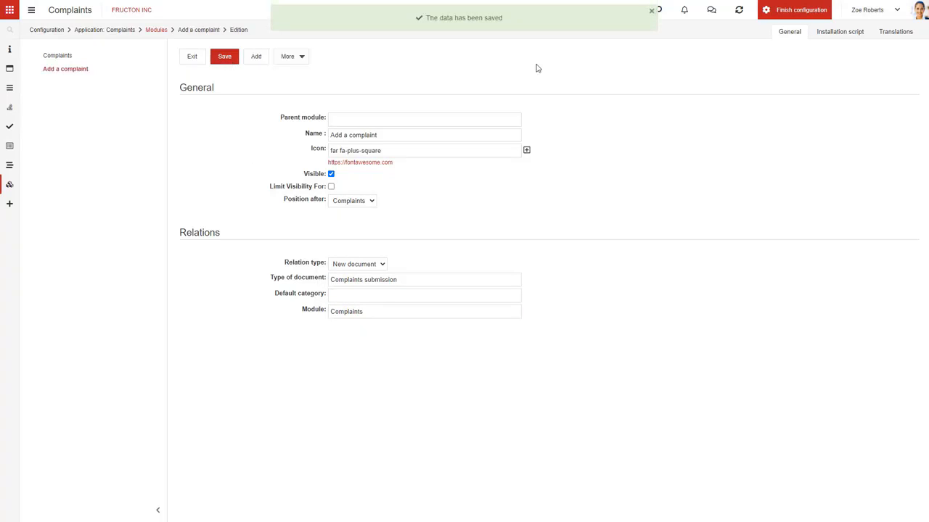
# Finish the configuration and open a blank complaint form through the Complaints application's Add a complaint module.
pyautogui.click(811, 6)
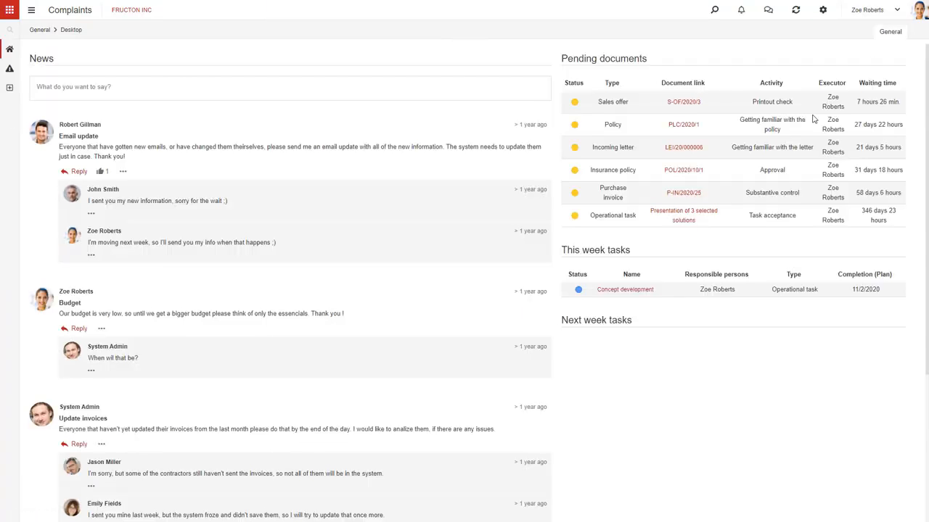
pyautogui.click(11, 9)
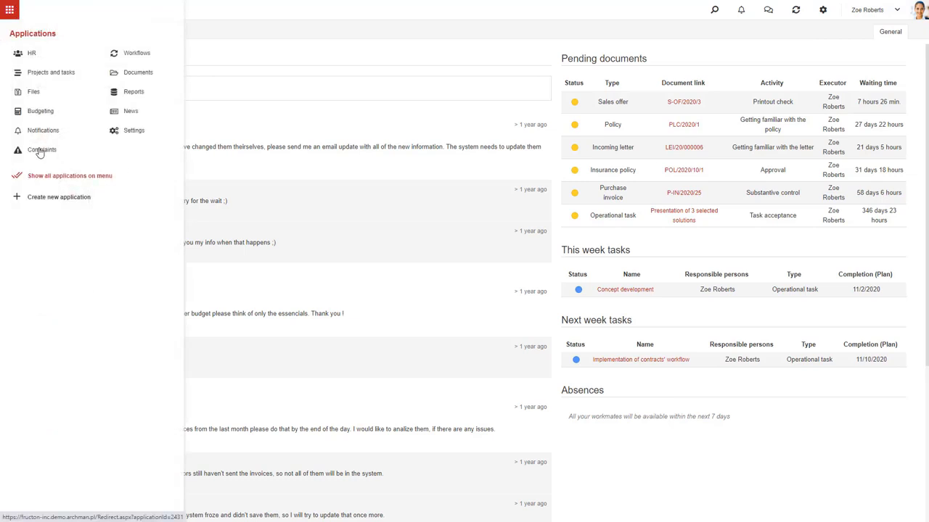
pyautogui.click(40, 152)
pyautogui.moveTo(10, 89)
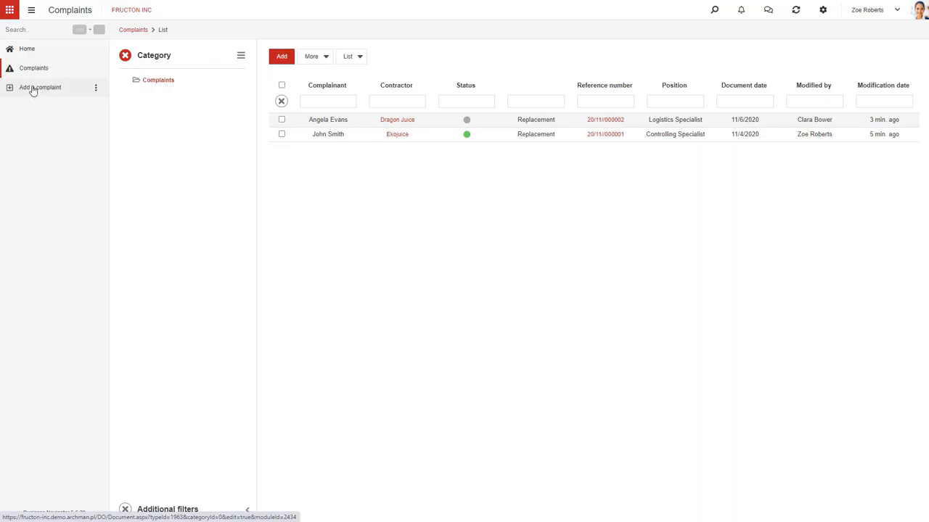
pyautogui.click(32, 88)
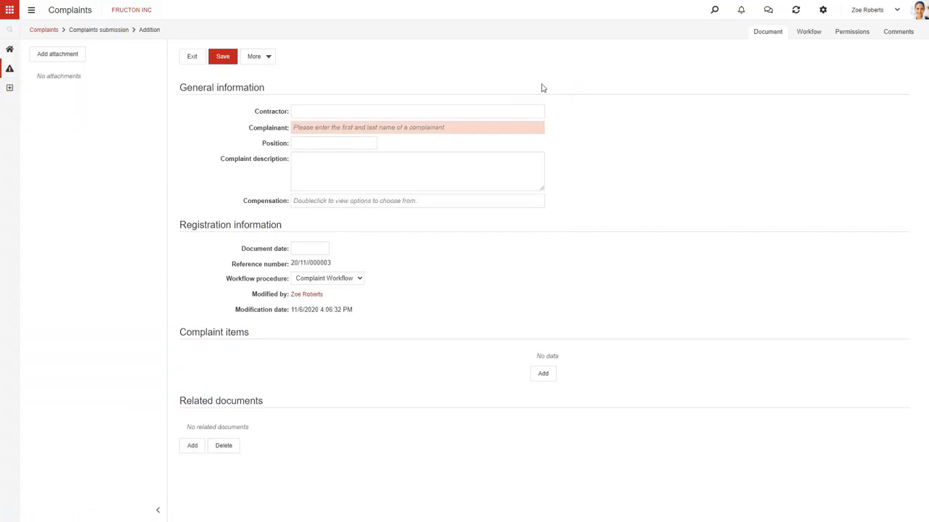